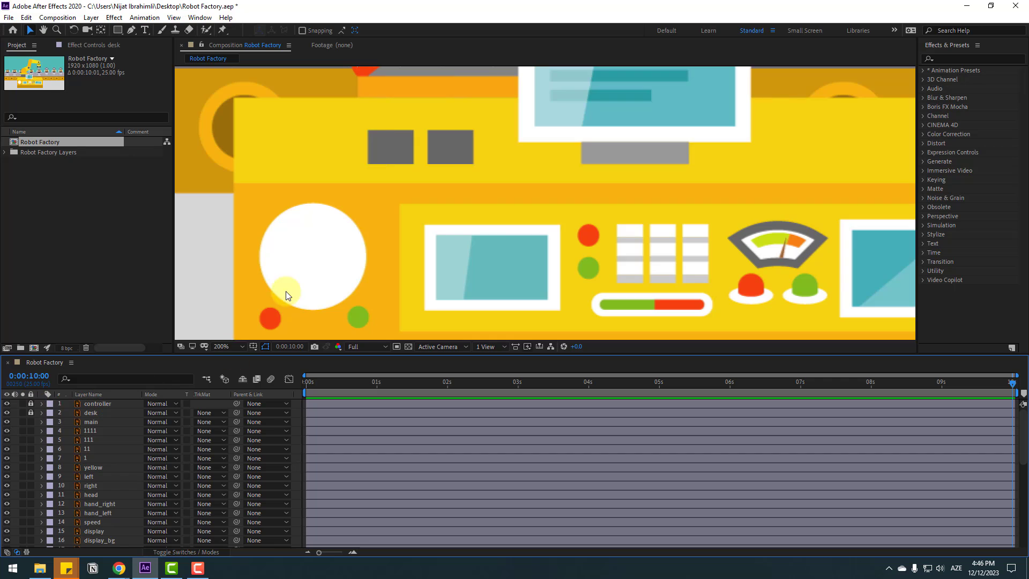
Lock the roll and lines layers that make up the conveyor belt.
scroll(287, 296, "down", 4)
scroll(137, 423, "down", 6)
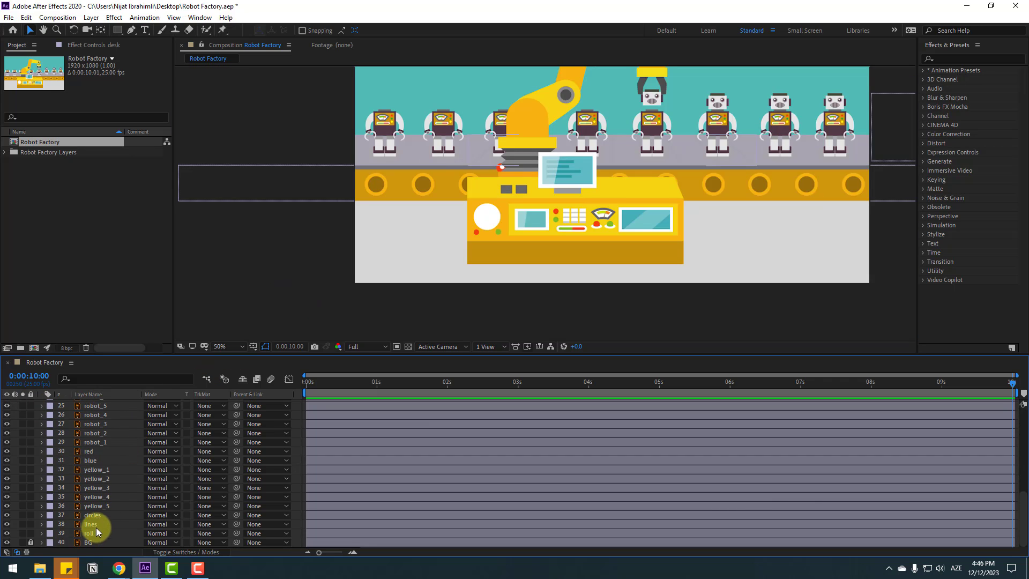
left_click(94, 532)
left_click(10, 533)
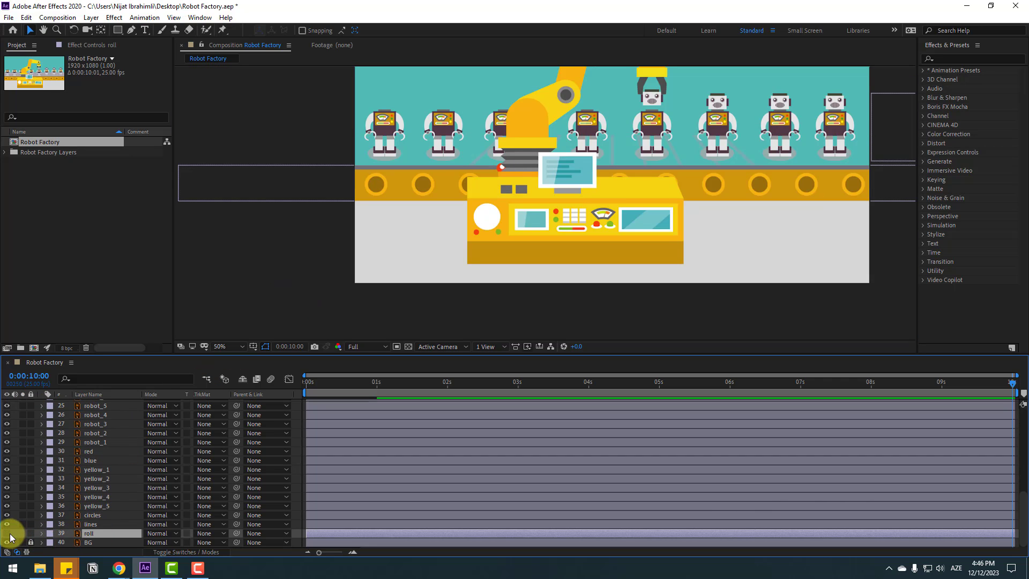
left_click(8, 533)
left_click(31, 534)
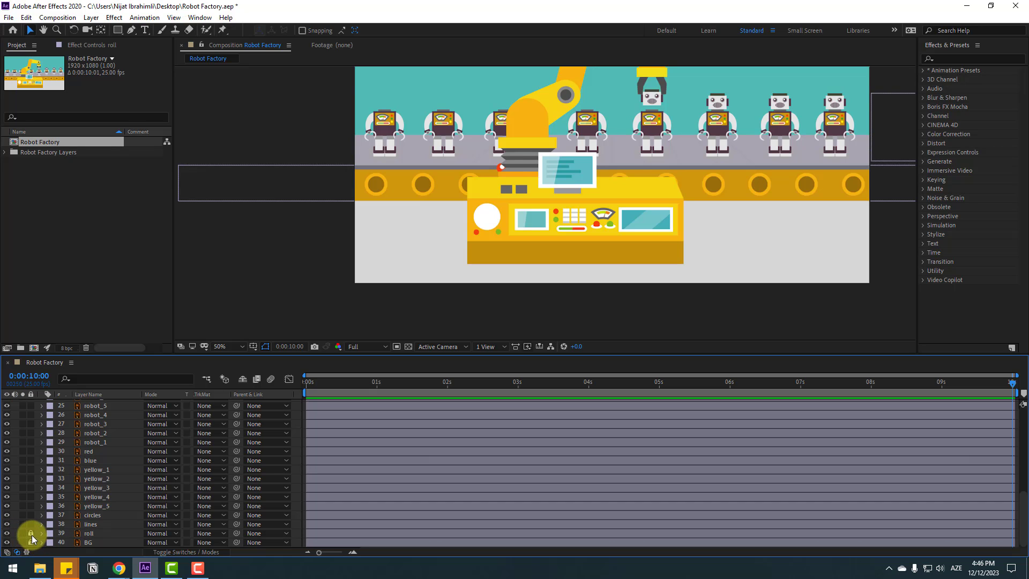
scroll(670, 198, "up", 4)
scroll(674, 202, "down", 4)
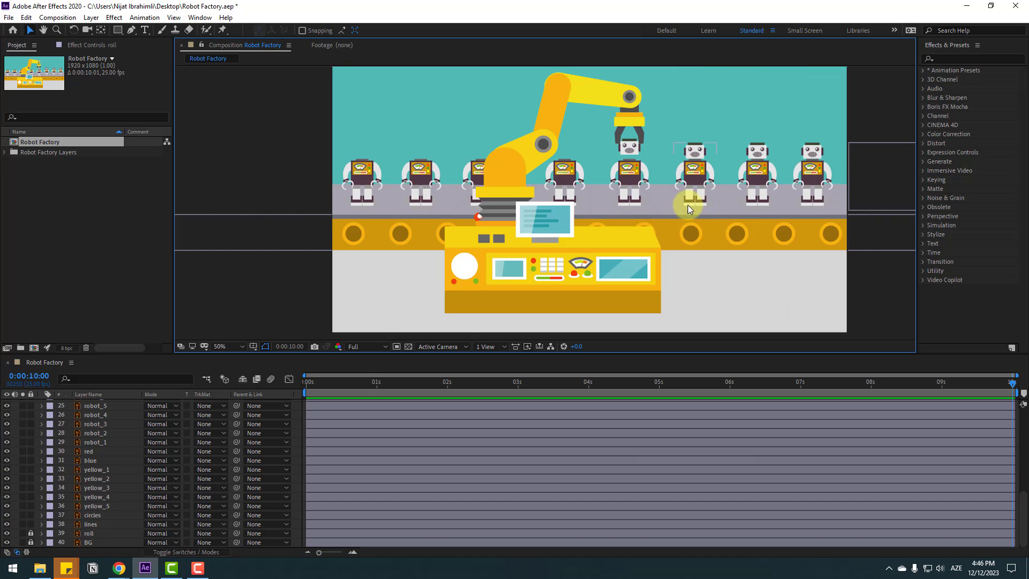
left_click(31, 523)
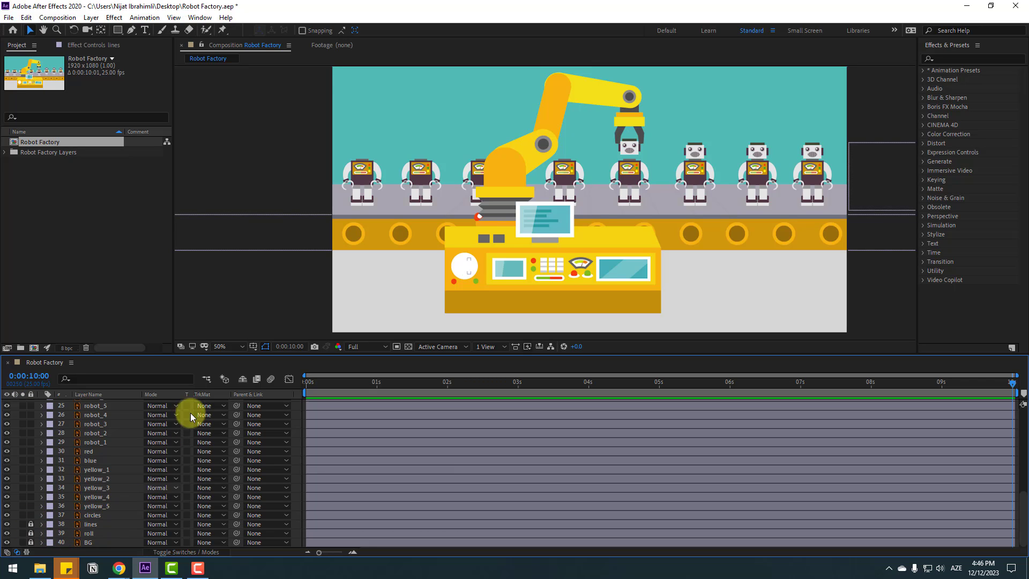
Add a null object directly above the robot_8 layer.
scroll(118, 484, "up", 3)
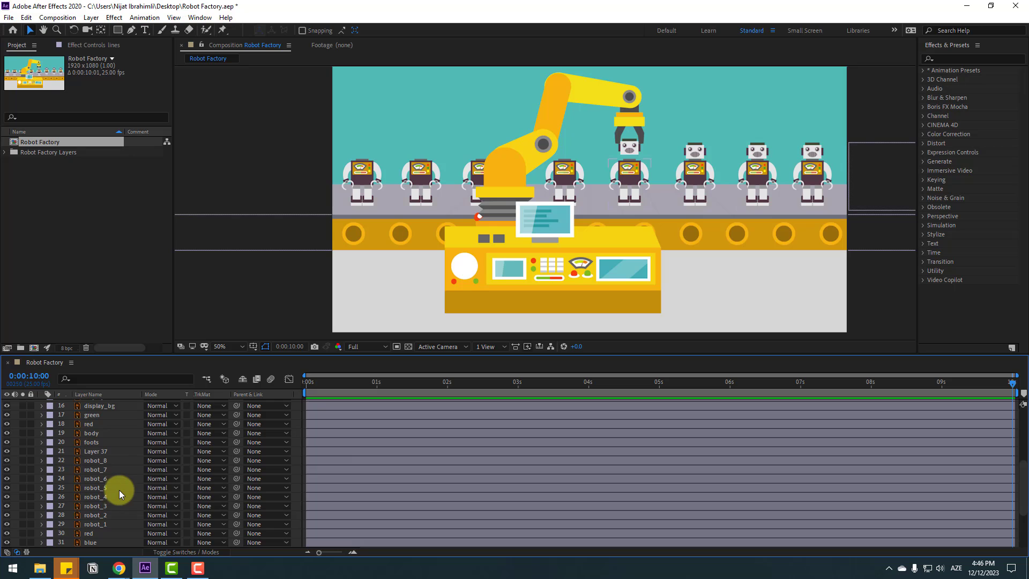
left_click(107, 460)
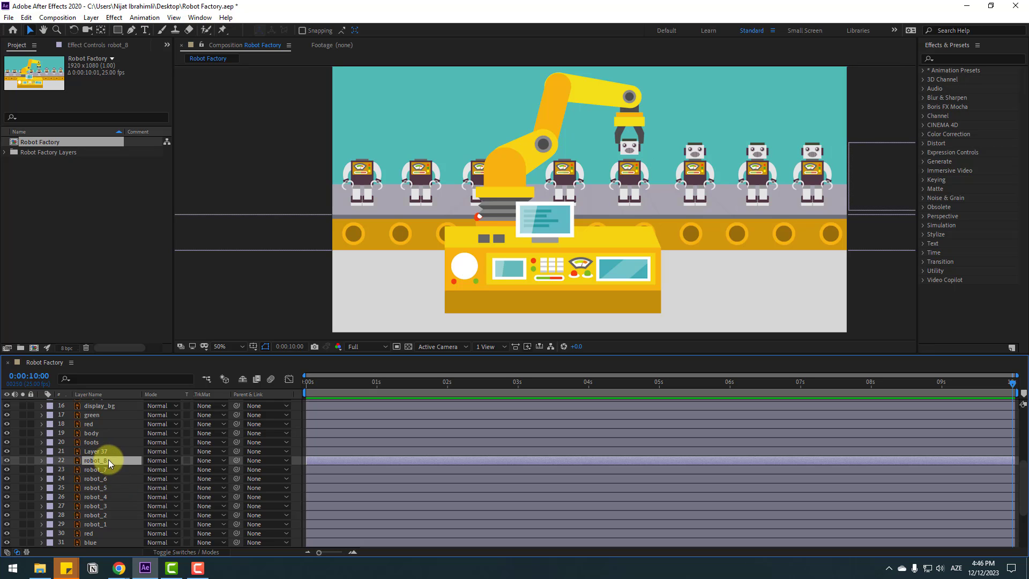
left_click(91, 18)
mouse_move(194, 33)
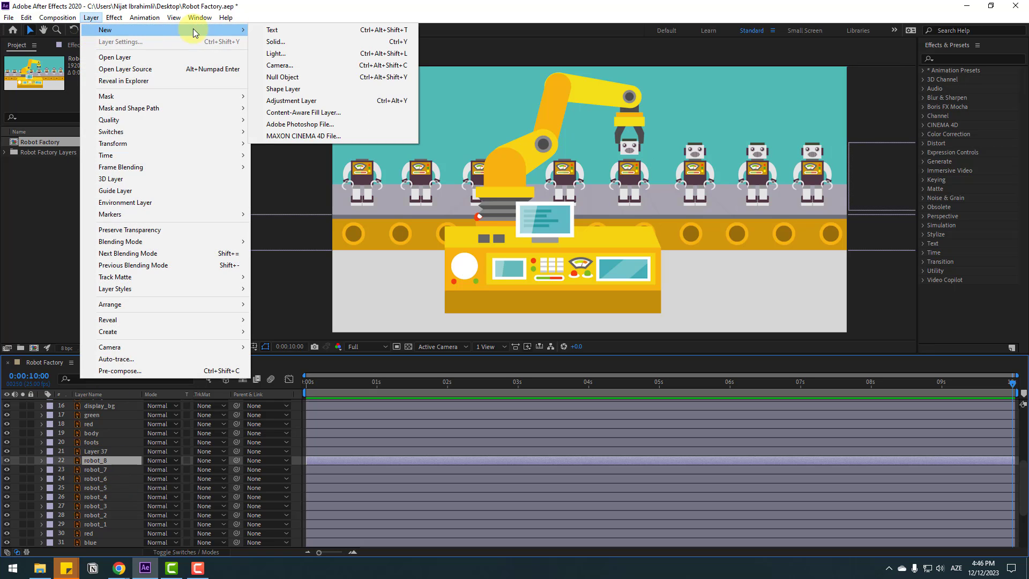
left_click(283, 77)
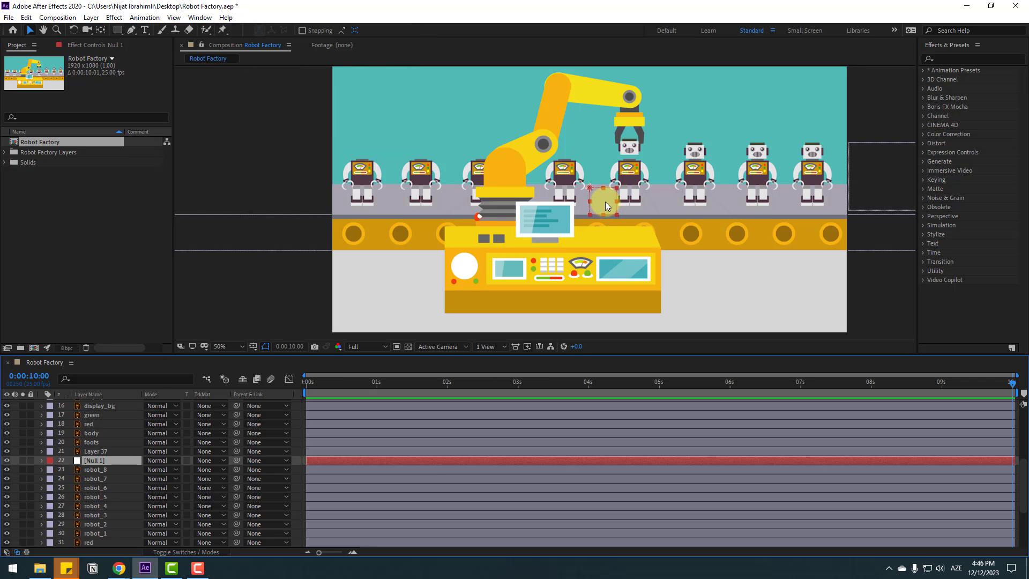
left_click(101, 36)
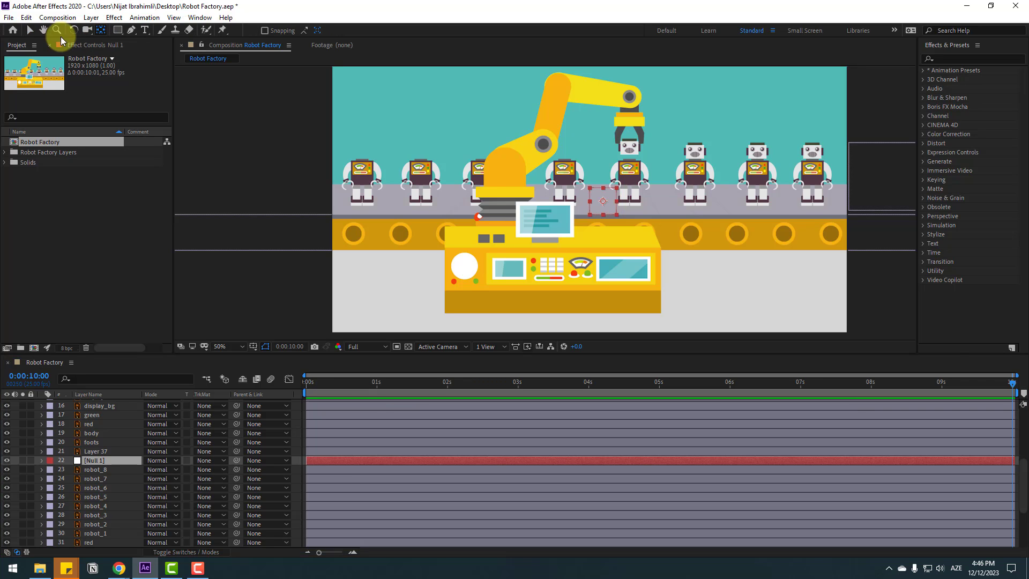
left_click(30, 30)
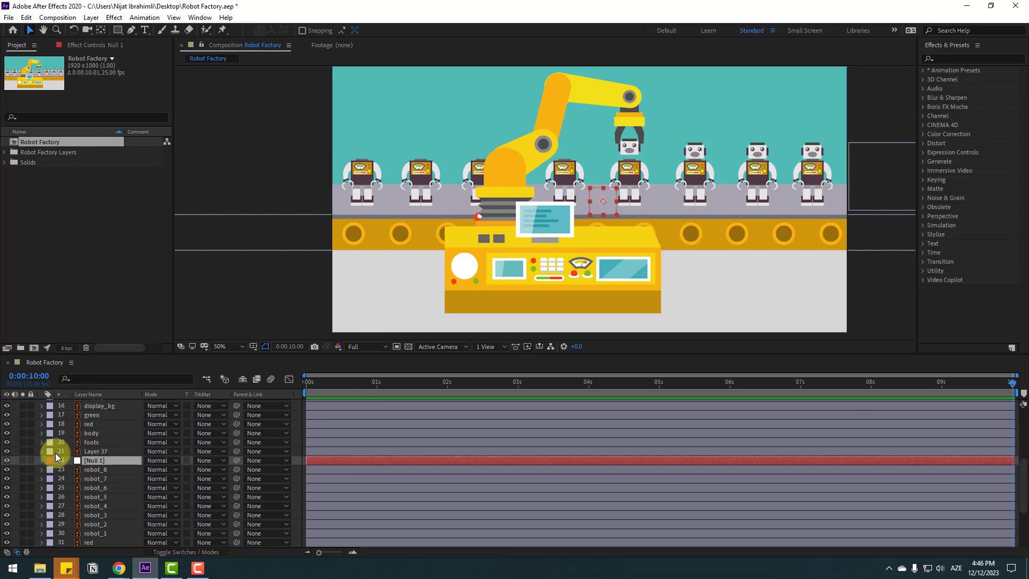
Parent layers robot_1 through robot_8 to the null object and test the link by moving the null.
left_click(92, 471)
left_click(95, 533, "shift")
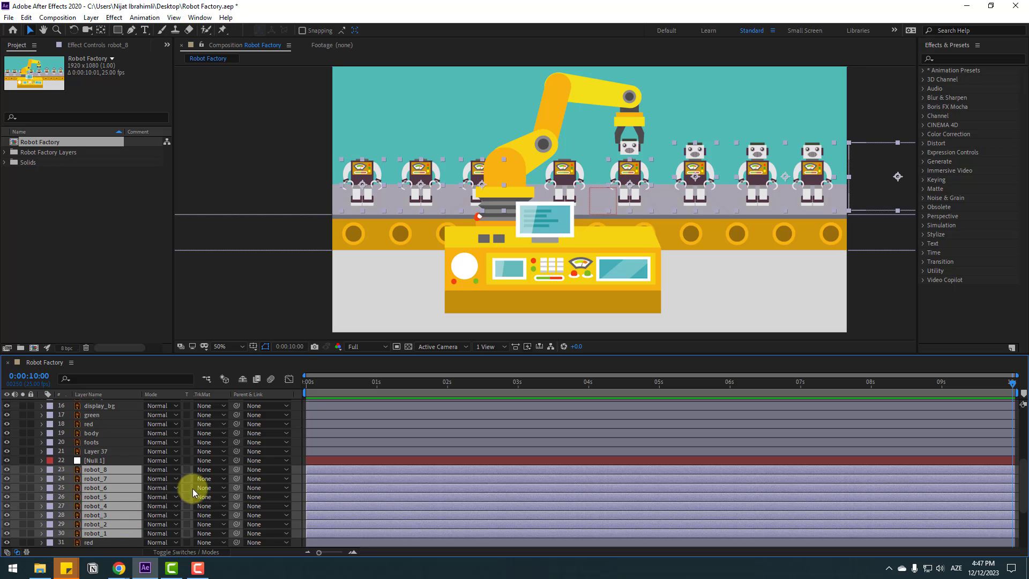
left_click_drag(236, 469, 88, 461)
left_click(88, 461)
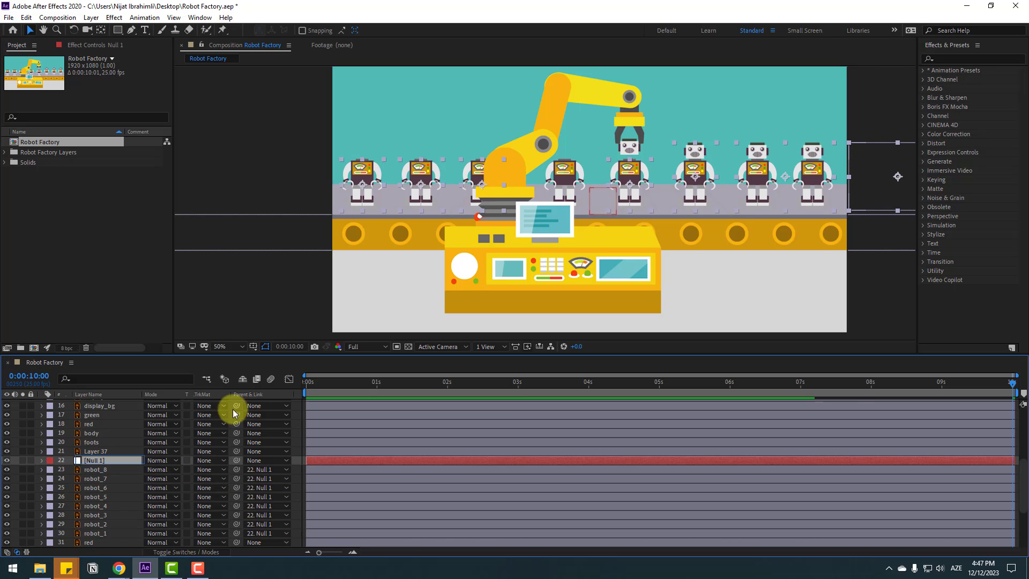
left_click_drag(586, 203, 370, 215)
left_click_drag(479, 199, 586, 203)
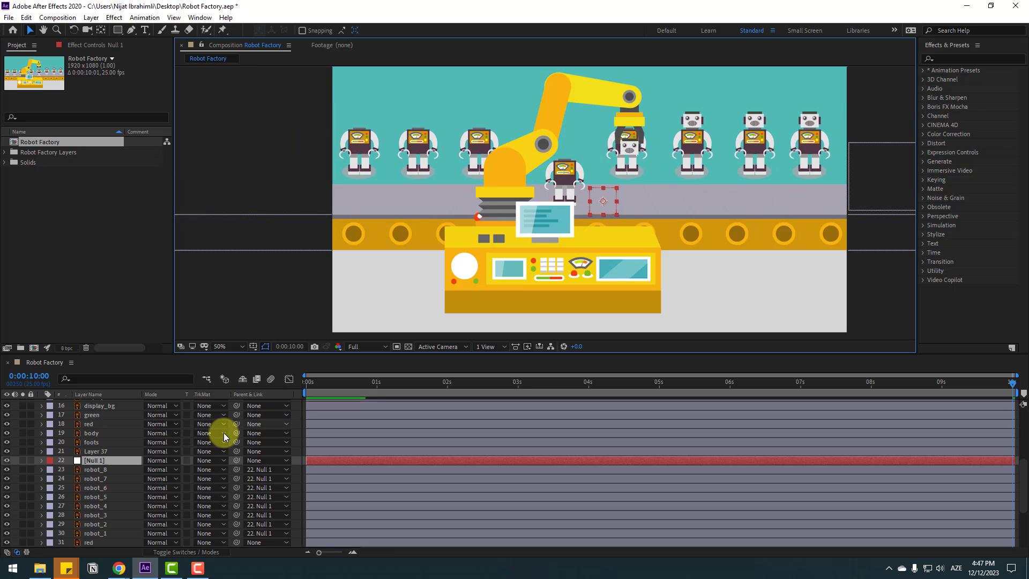
Parent the body layer of the headless middle robot to the null object and try moving the null.
left_click(567, 173)
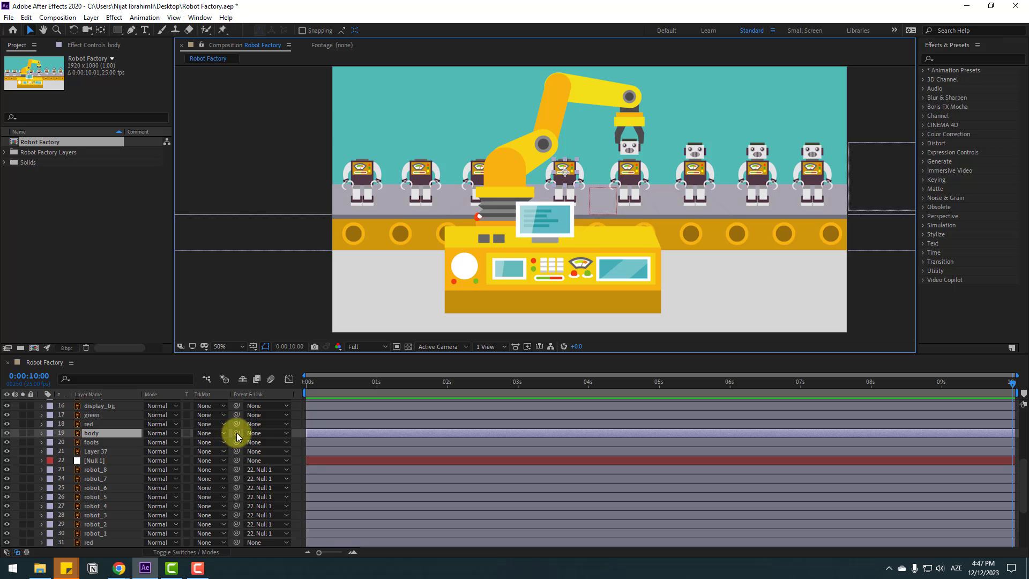
left_click_drag(236, 433, 91, 462)
left_click(92, 462)
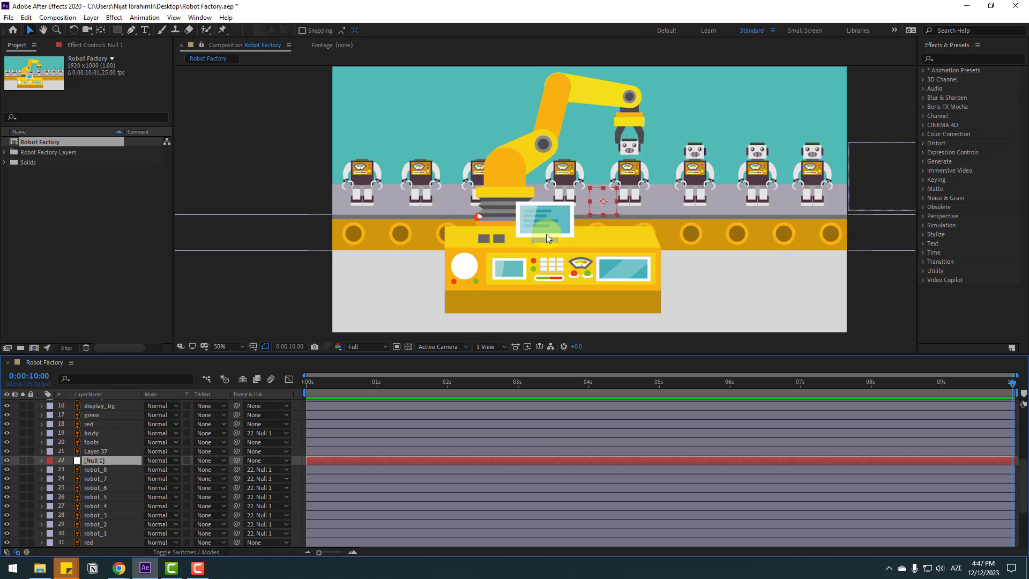
left_click_drag(598, 207, 605, 224)
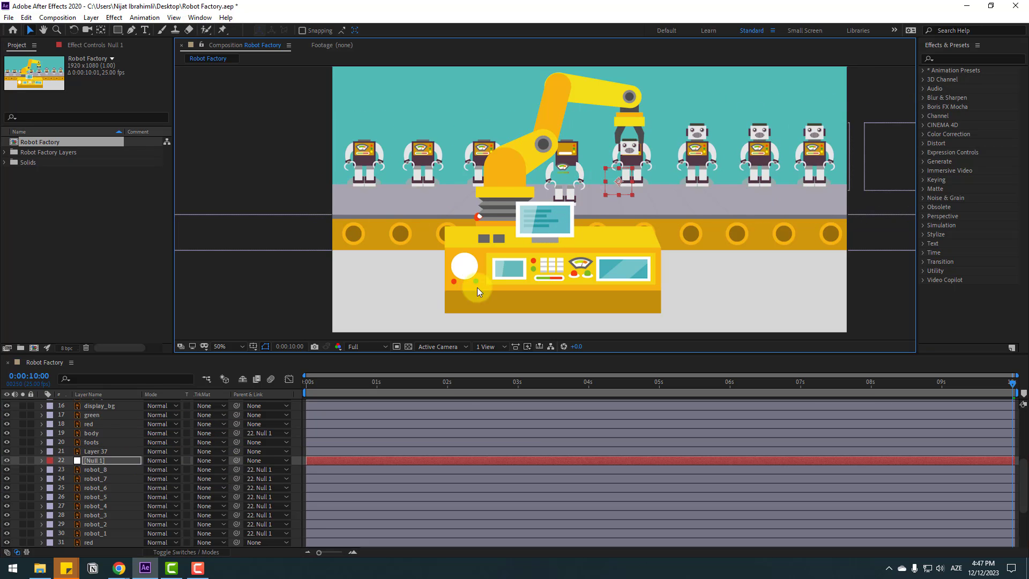
Pre-compose the middle robot's layers from hand_right down to foots, without the head, into a new composition named ROBOT_MAIN.
scroll(108, 468, "up", 2)
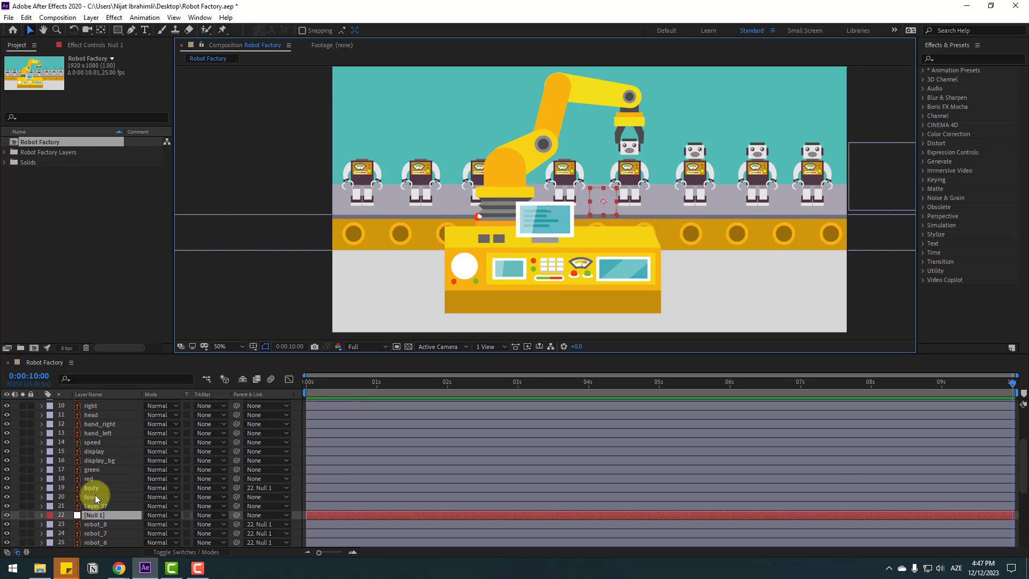
left_click(92, 497)
left_click(94, 487, "ctrl")
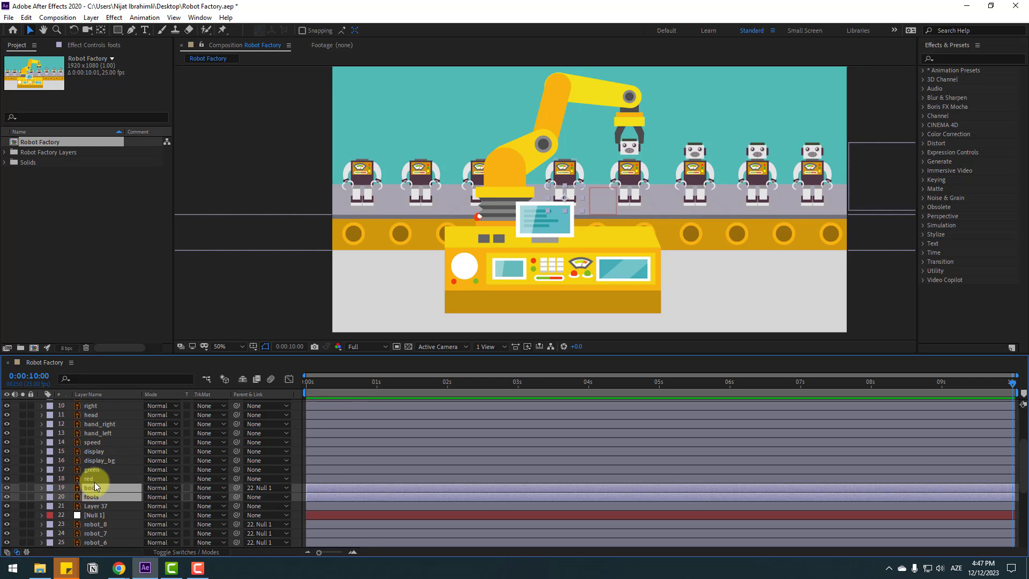
left_click(96, 478, "ctrl")
left_click(99, 469, "ctrl")
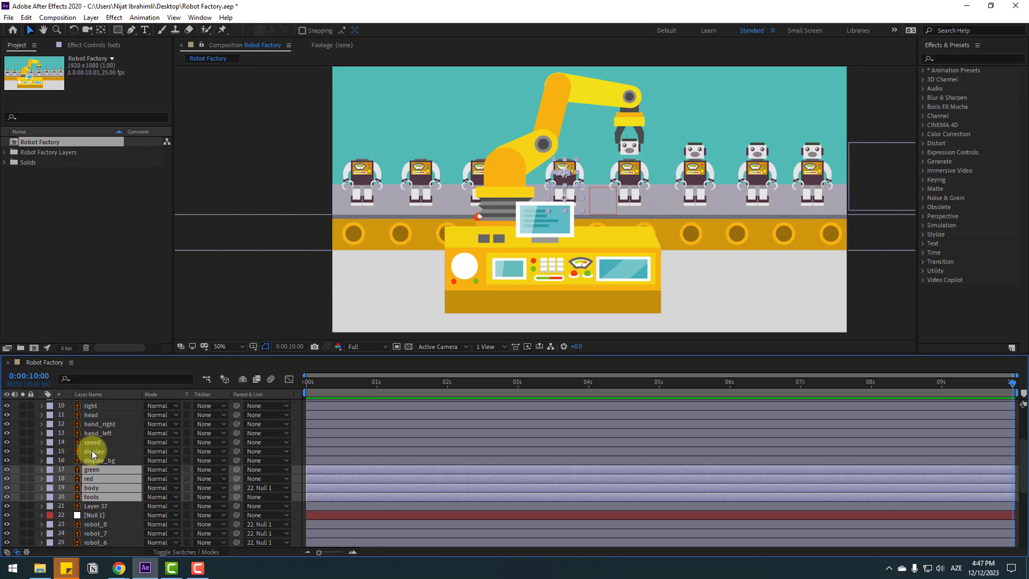
left_click(92, 452, "ctrl")
left_click(101, 461, "ctrl")
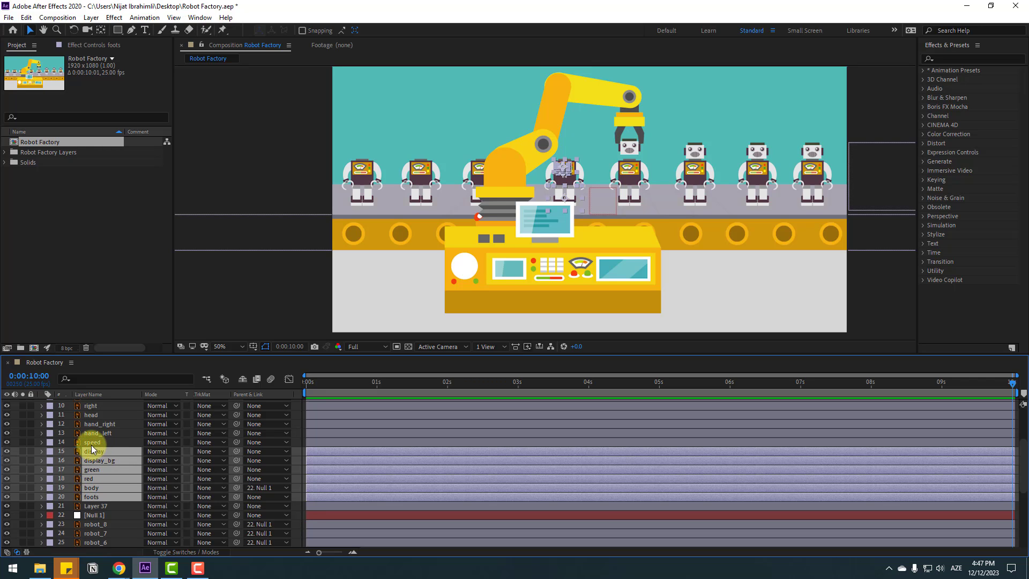
left_click(92, 442, "ctrl")
left_click(101, 433, "ctrl")
left_click(106, 424, "ctrl")
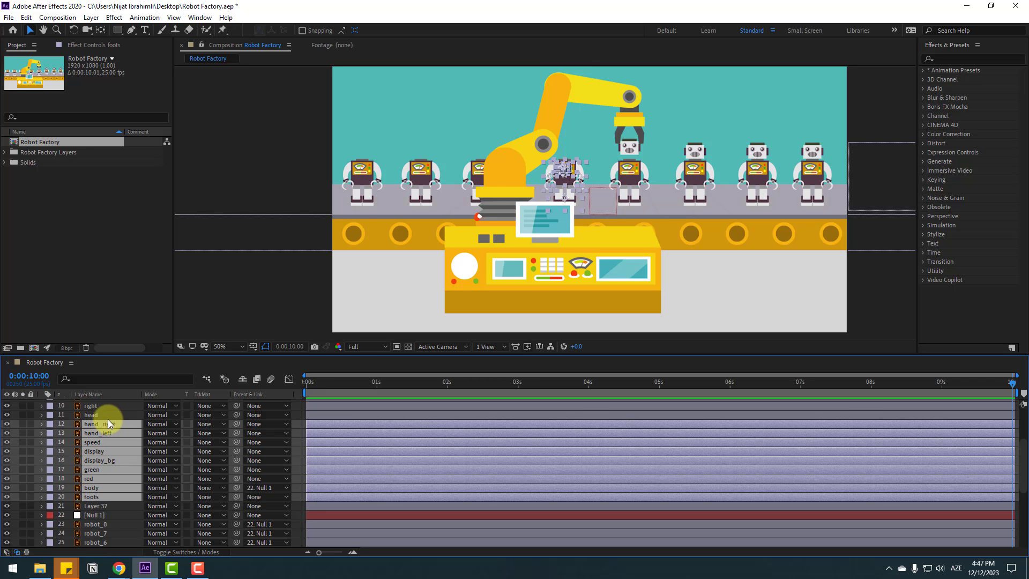
left_click(97, 415, "ctrl")
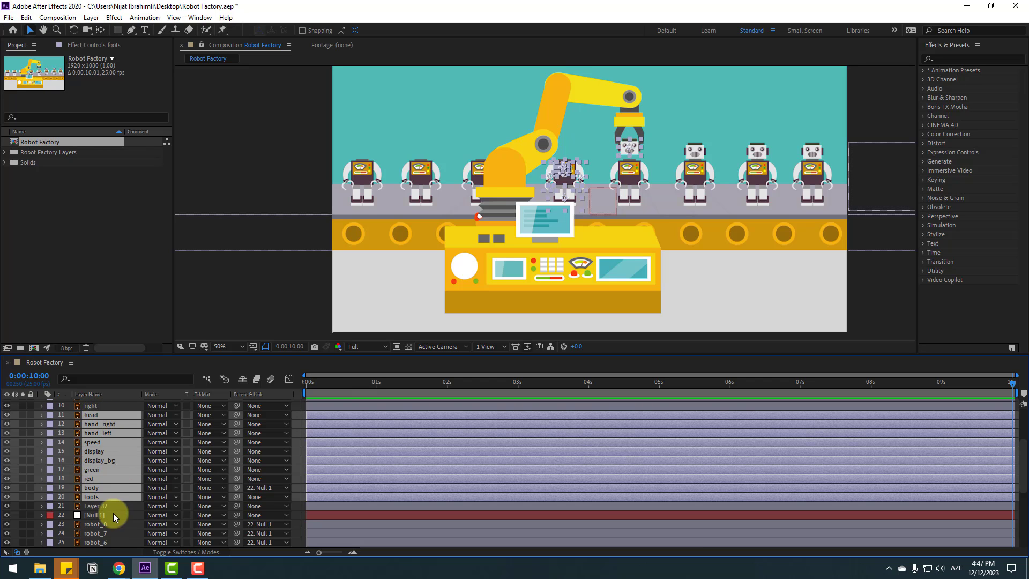
left_click(7, 415)
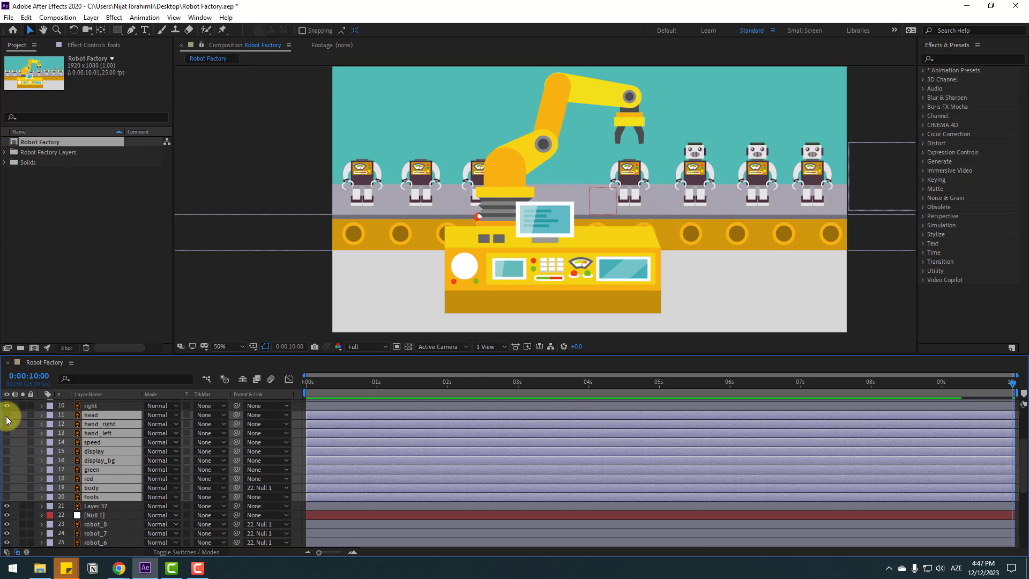
left_click(6, 415)
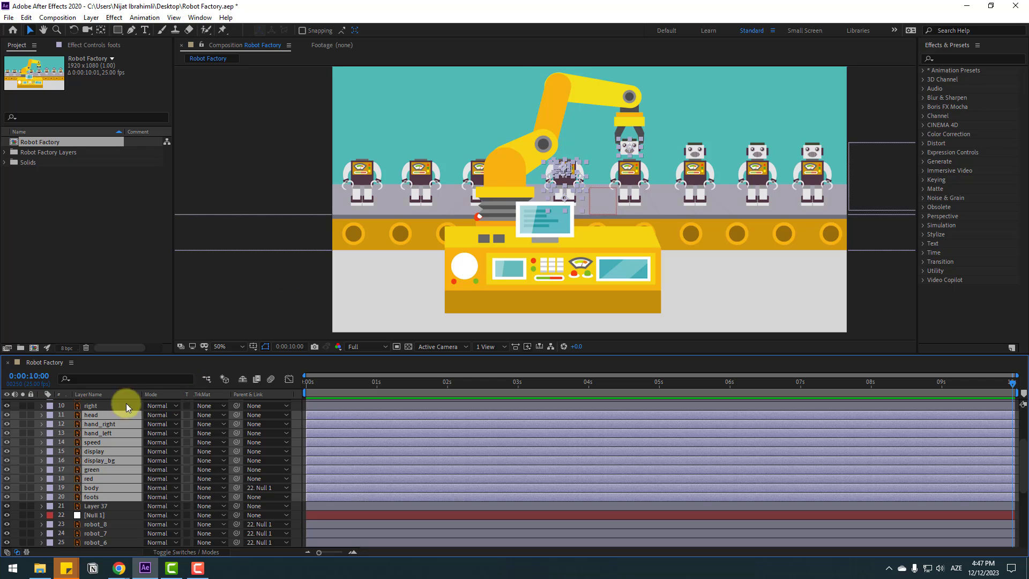
left_click(94, 416, "ctrl")
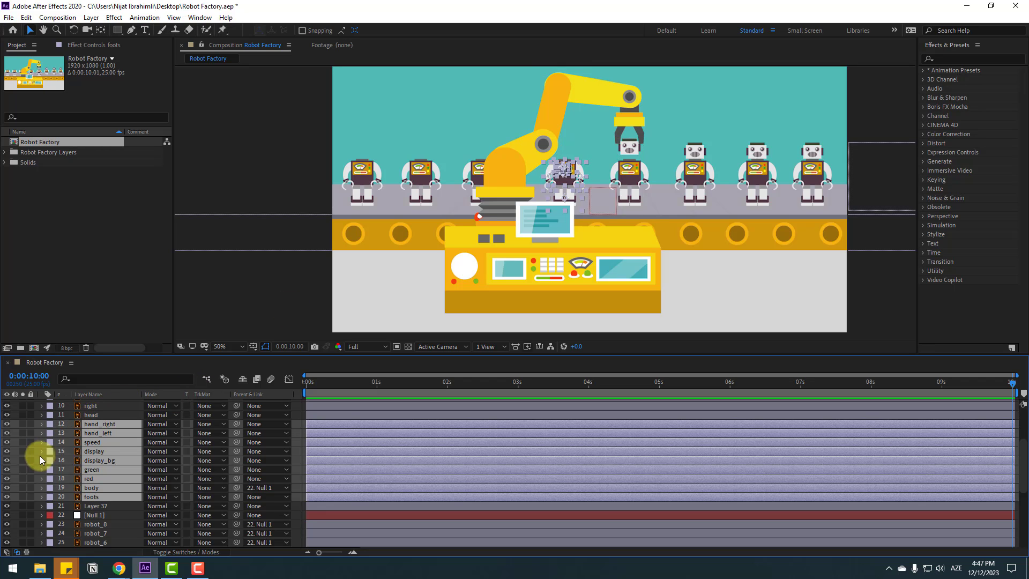
scroll(89, 469, "up", 1)
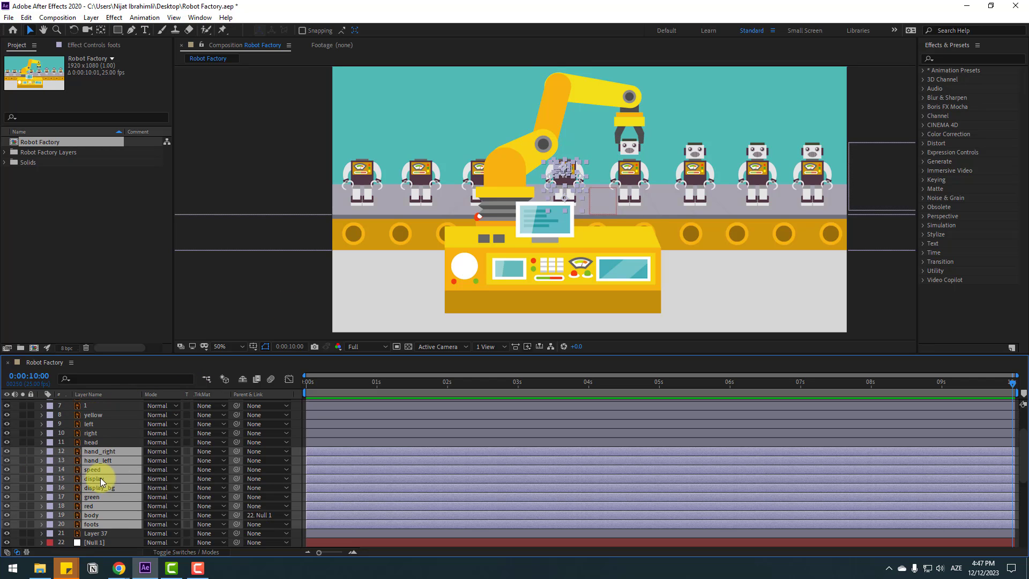
right_click(101, 477)
left_click(138, 420)
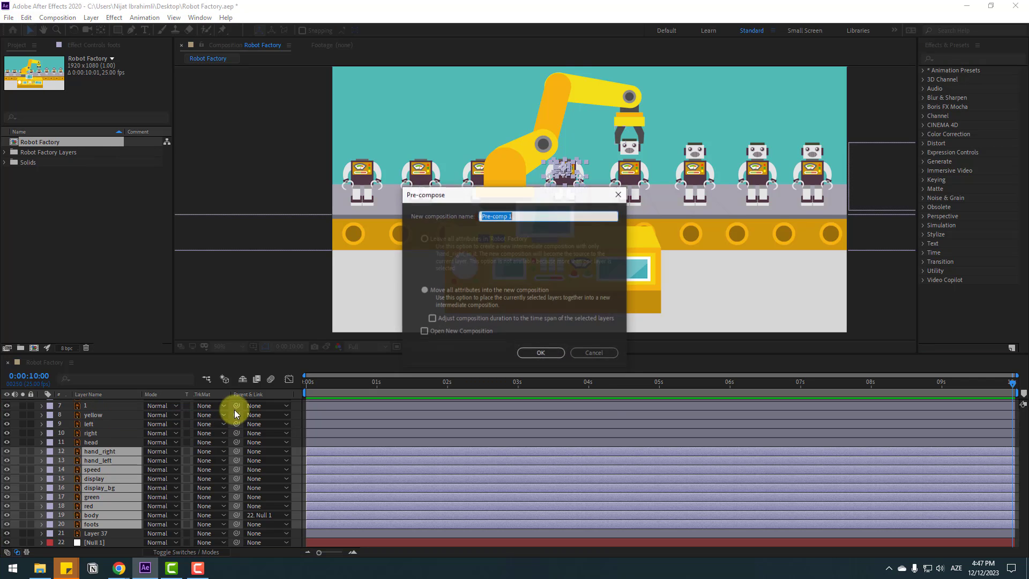
type("ROBOT_MAİN")
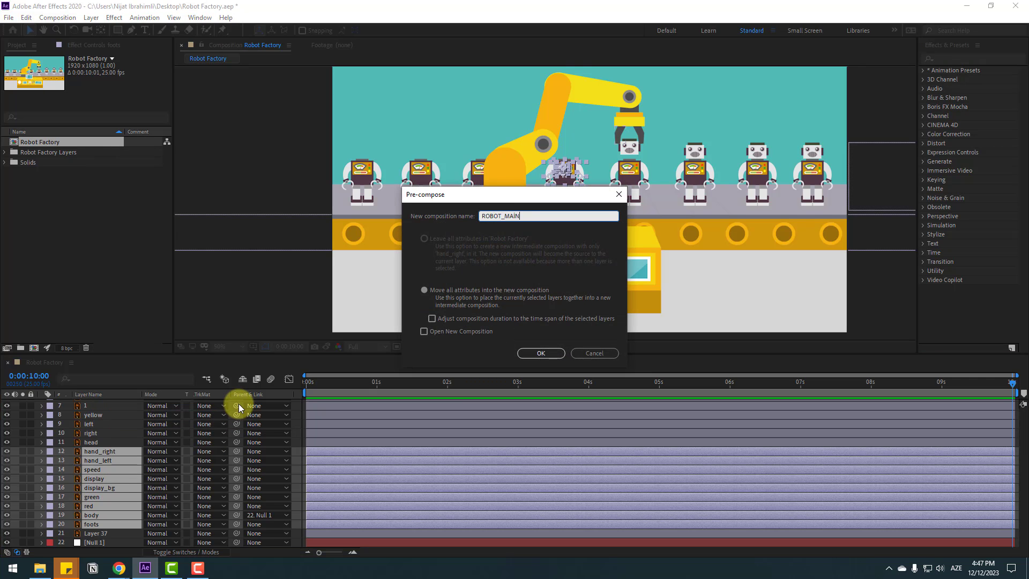
key("alt+shift")
type("IN")
left_click(545, 352)
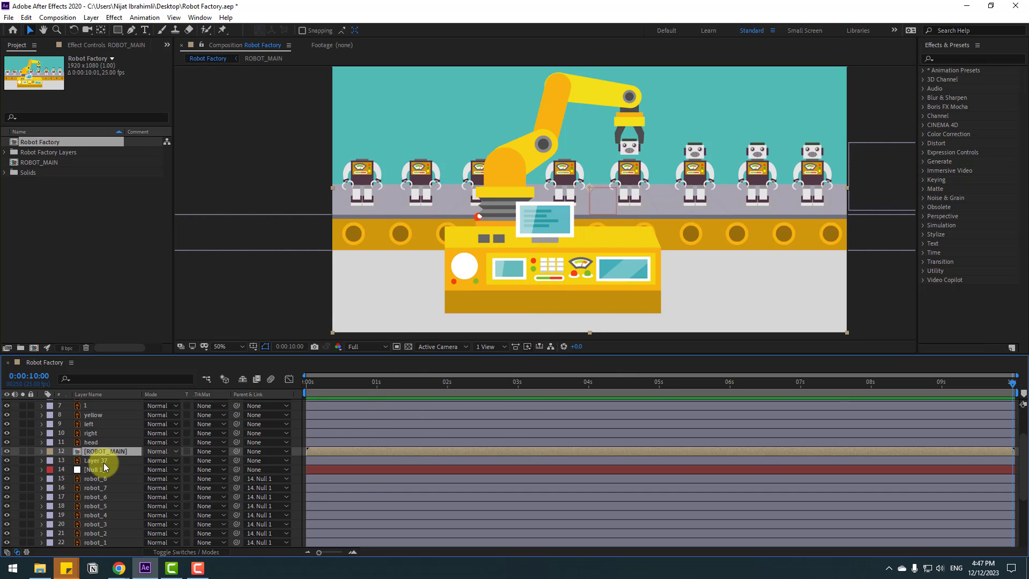
Parent the ROBOT_MAIN layer to the null object and test the link by moving the null.
left_click_drag(236, 450, 90, 470)
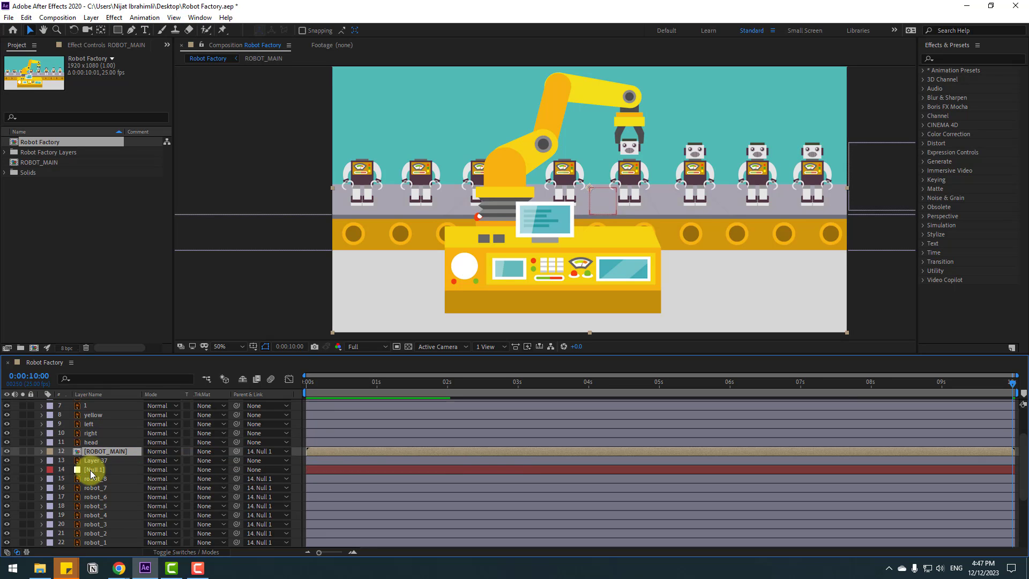
left_click(97, 471)
left_click(602, 201)
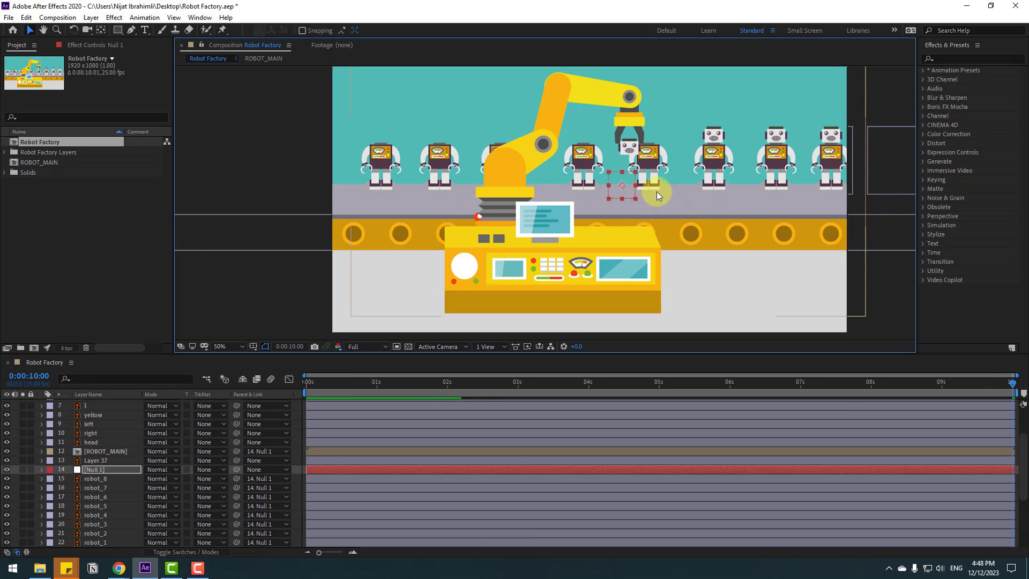
Keyframe the null object's position from 494, 590 at 0:00:00:00 to 1014, 590 at 0:00:02:10.
left_click(91, 470)
key("Home")
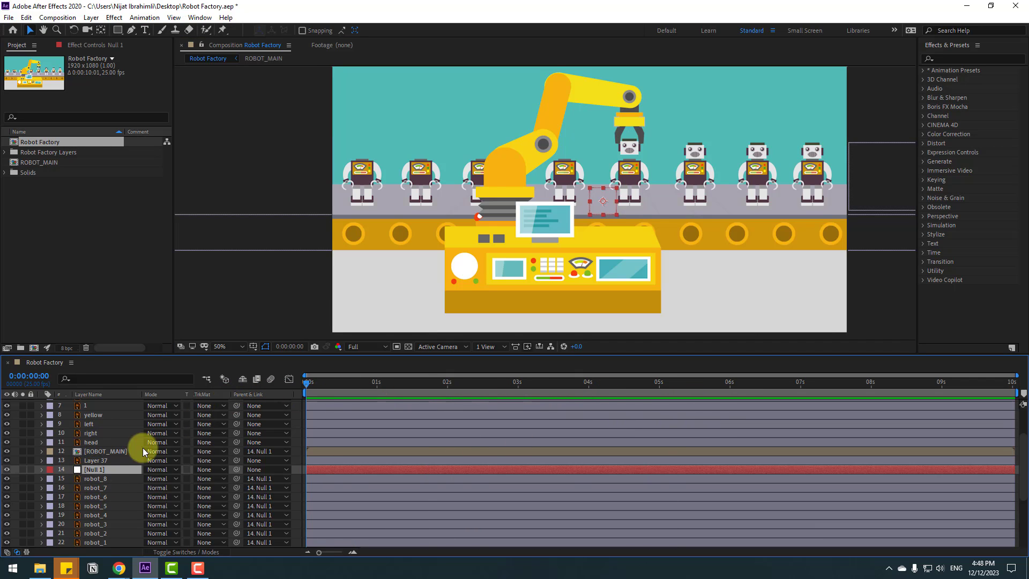
key("p")
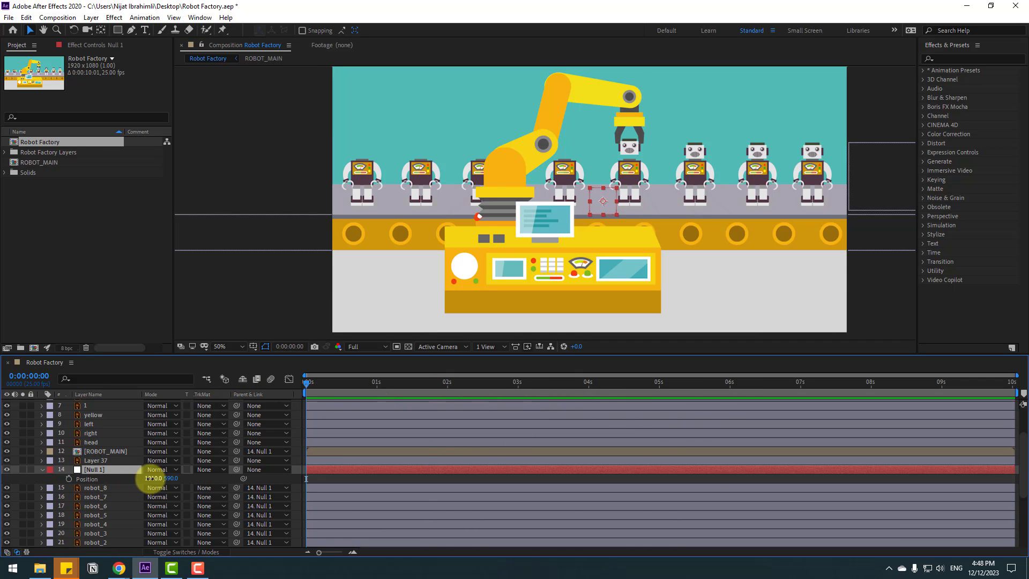
left_click_drag(149, 478, 47, 478)
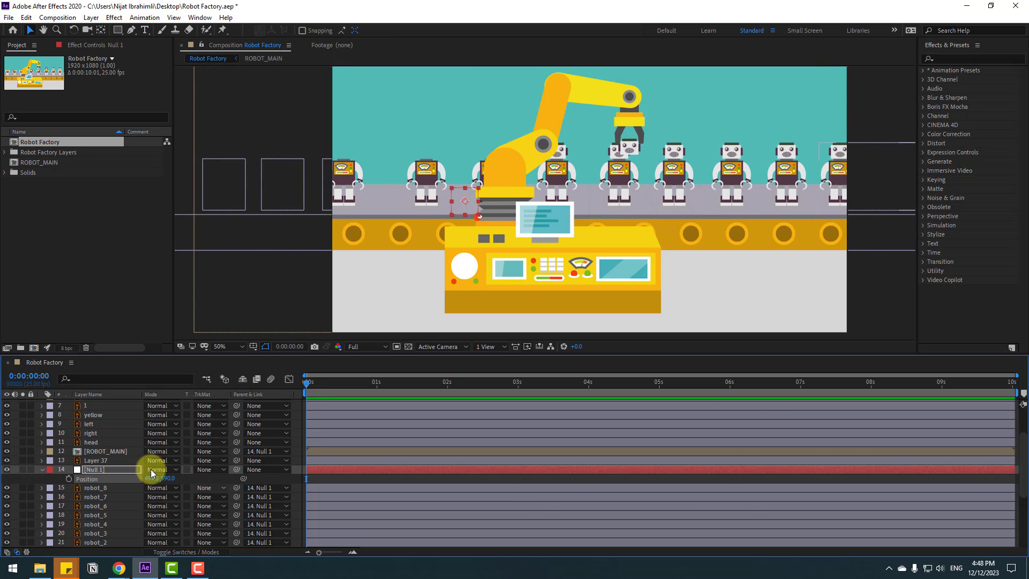
left_click(69, 477)
left_click(375, 381)
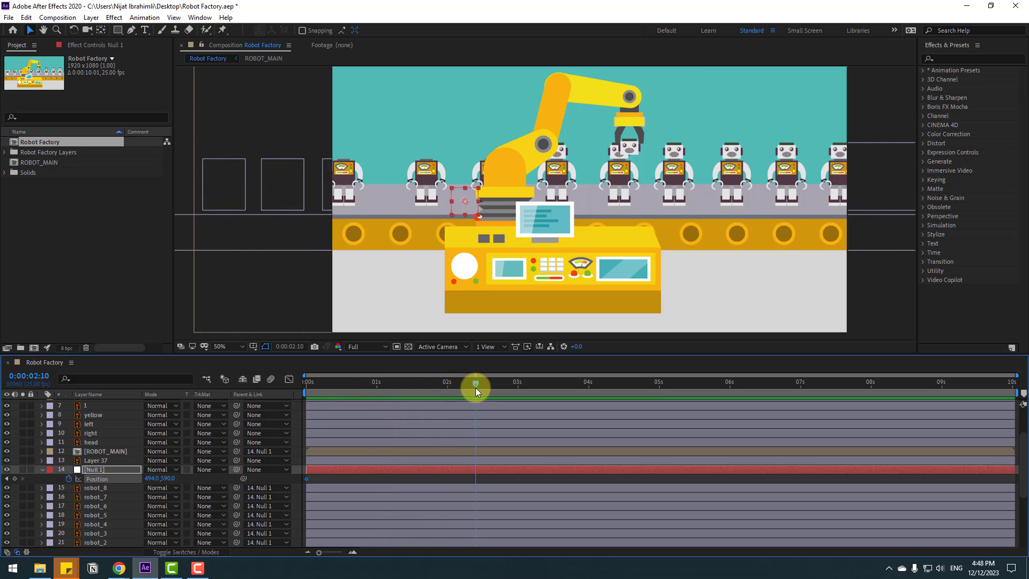
left_click_drag(144, 478, 405, 461)
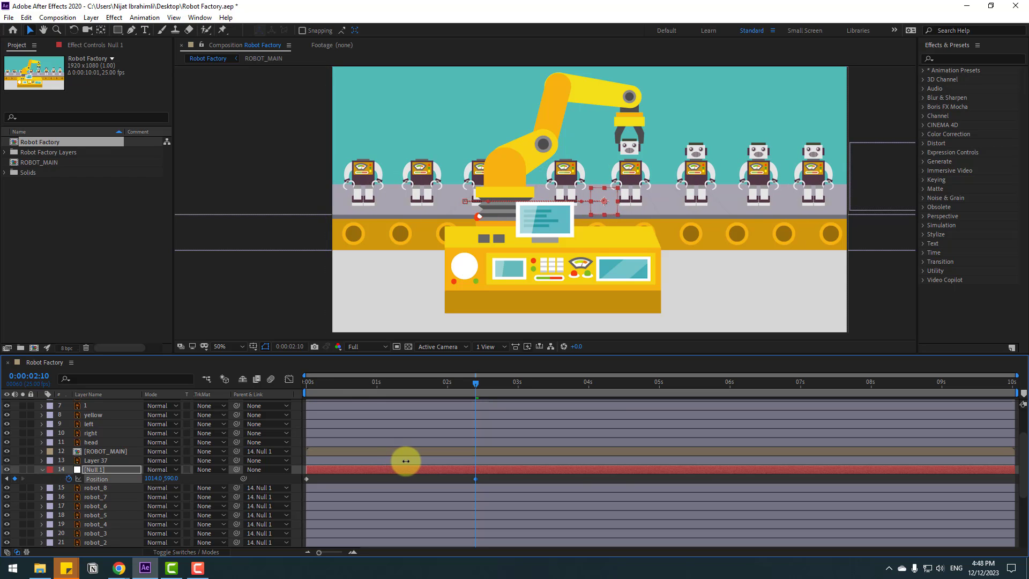
Apply Easy Ease to both position keyframes of the null object and preview the conveyor movement.
left_click_drag(496, 477, 307, 477)
right_click(307, 477)
mouse_move(375, 468)
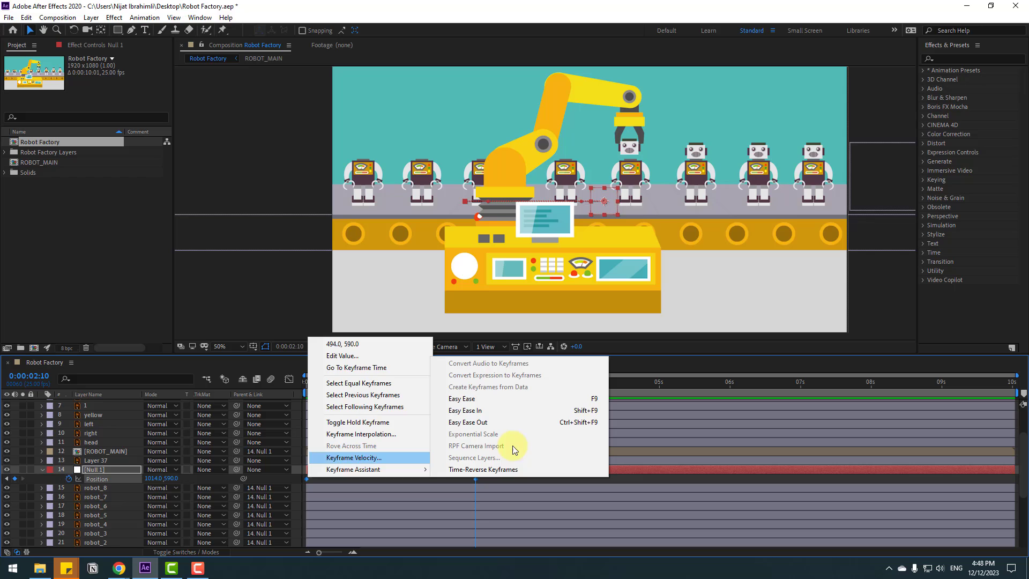
left_click(493, 399)
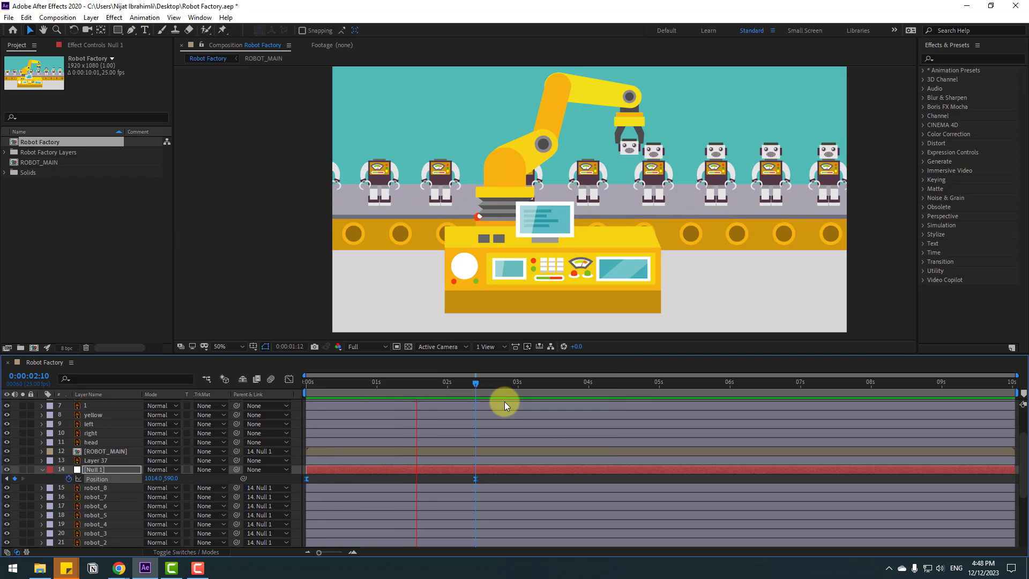
key("space")
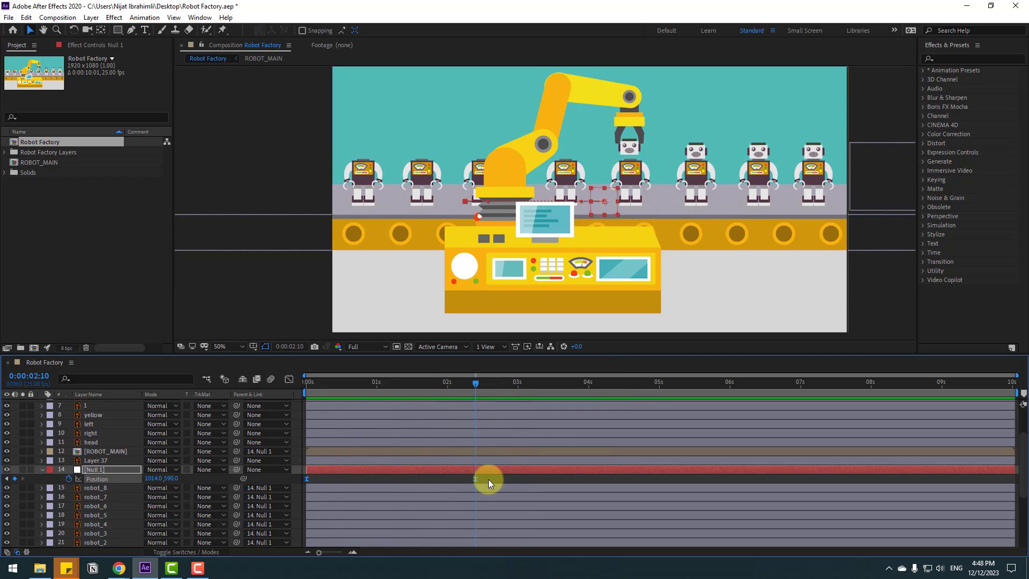
Lengthen the incoming ease of the null's last position keyframe in the speed graph and preview the slower stop.
left_click(289, 379)
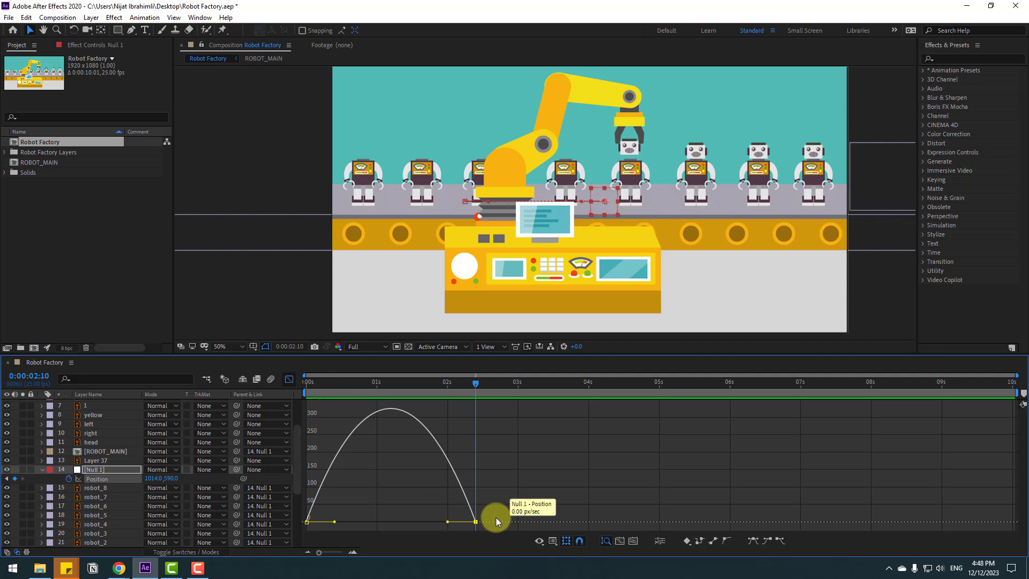
left_click_drag(446, 523, 429, 522)
key("space")
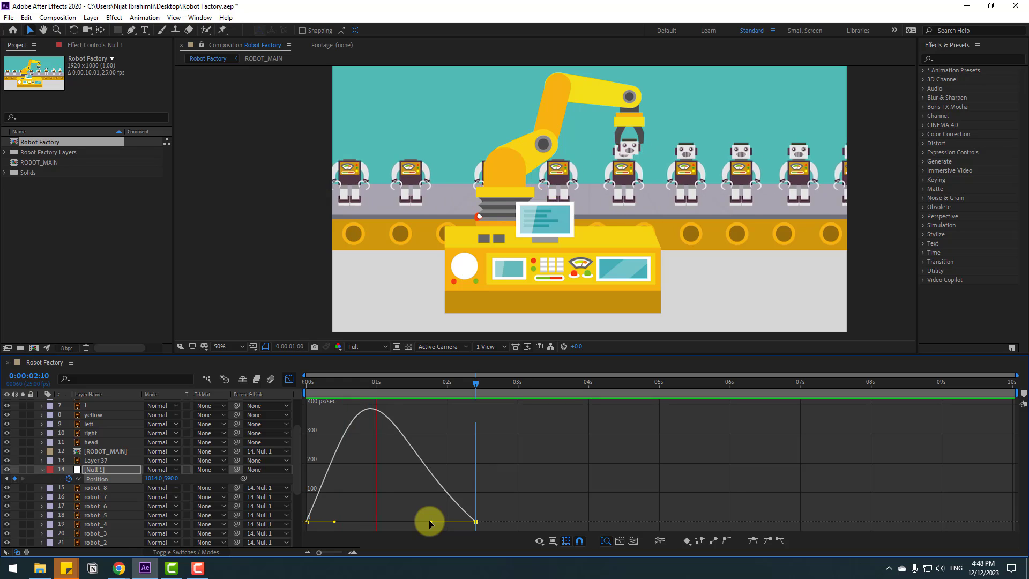
key("space")
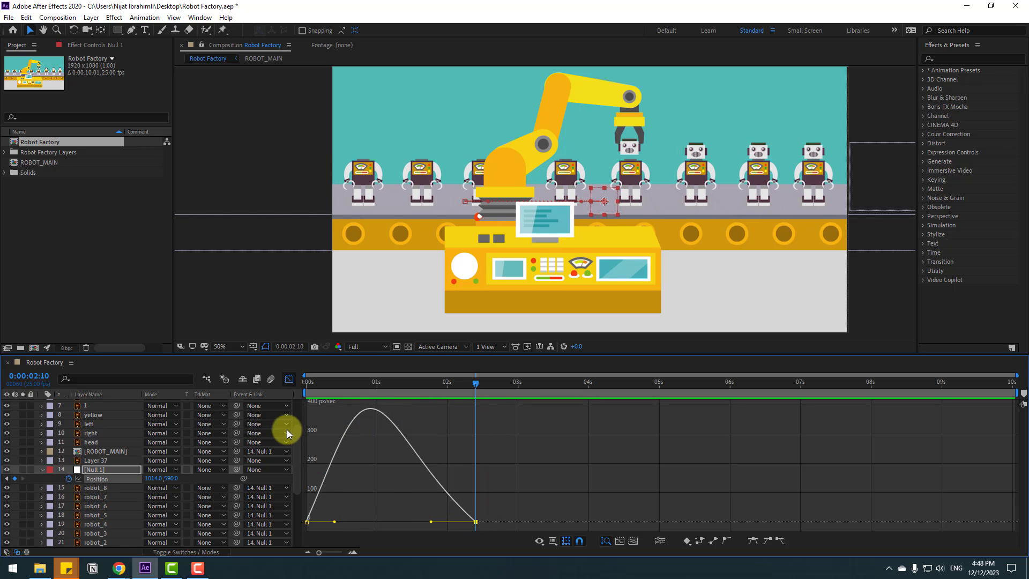
left_click(289, 379)
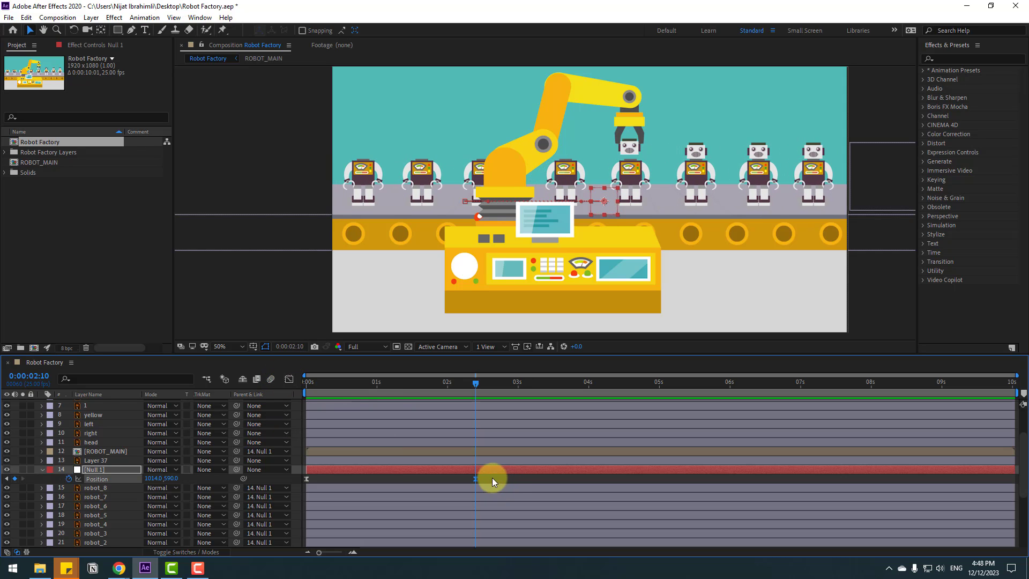
Shift both of the null's position keyframes about 0.3 seconds later in the timeline and check the playback.
left_click_drag(492, 480, 323, 480)
key("space")
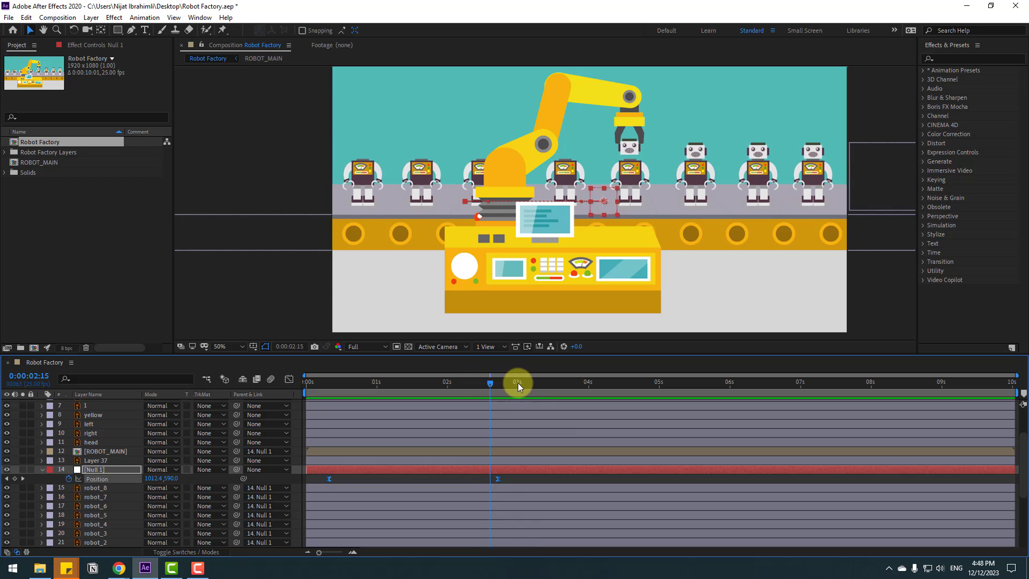
left_click_drag(518, 382, 509, 383)
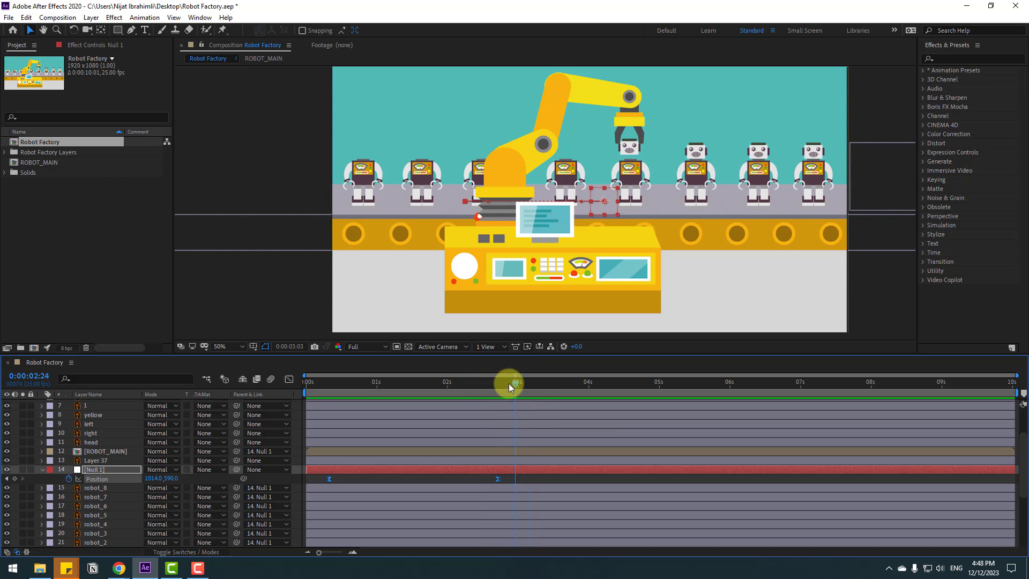
Identify the robotic arm's base layer, main, by toggling its visibility, and lock it.
left_click(503, 165)
scroll(152, 454, "up", 3)
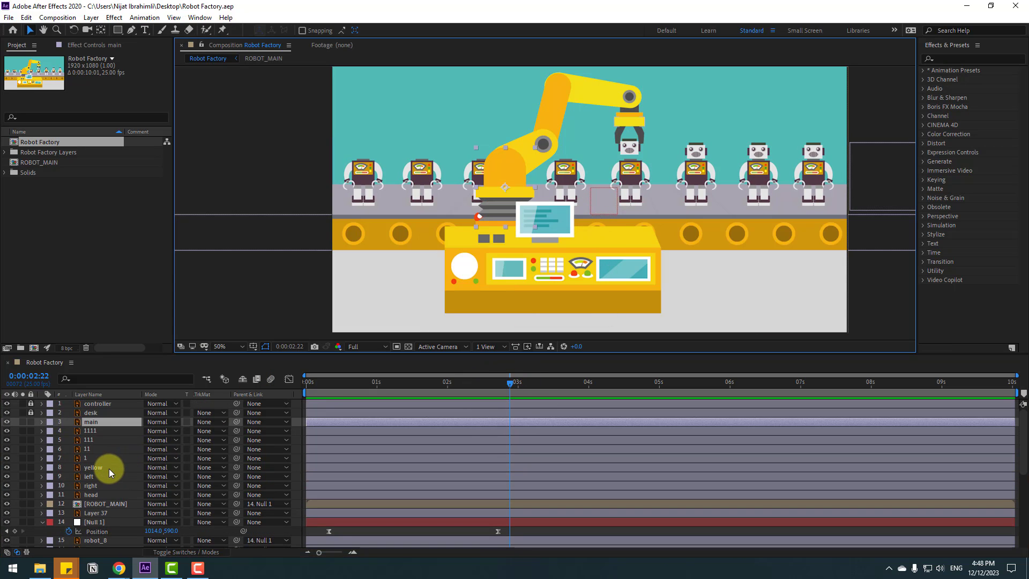
left_click(7, 421)
left_click(7, 422)
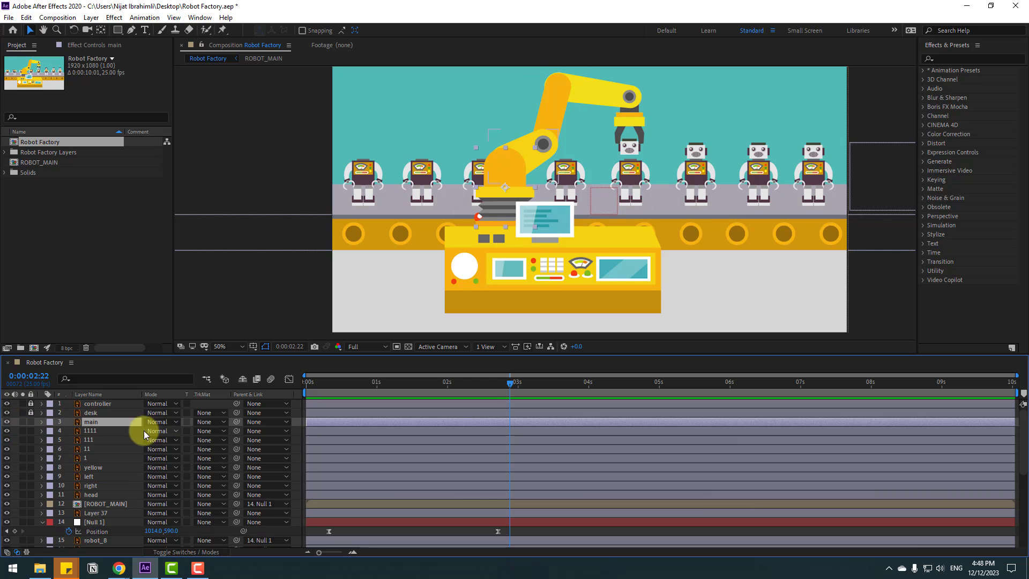
left_click(31, 421)
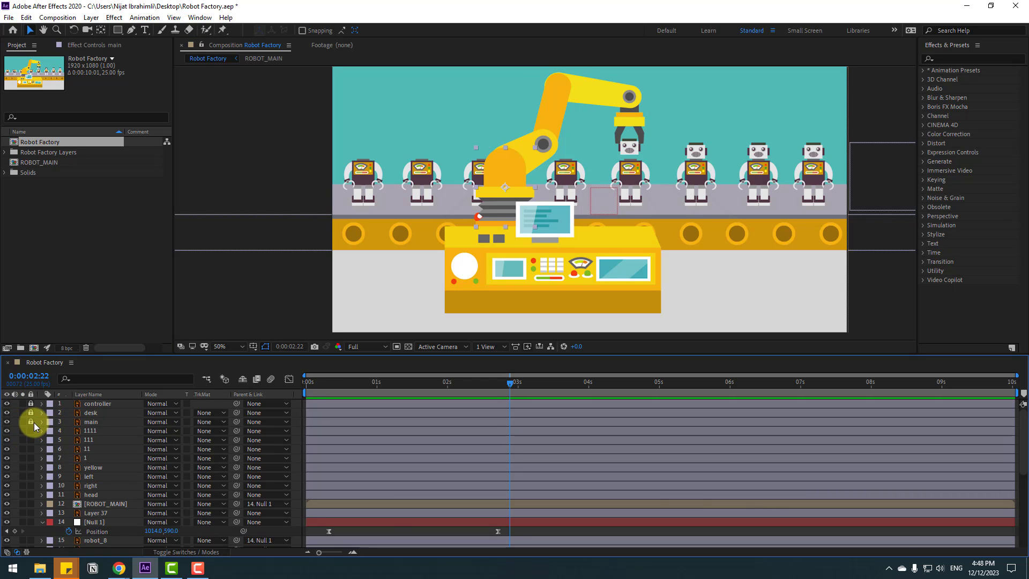
Solo the arm segment layers 1, 11, 111 and 1111.
left_click(85, 458)
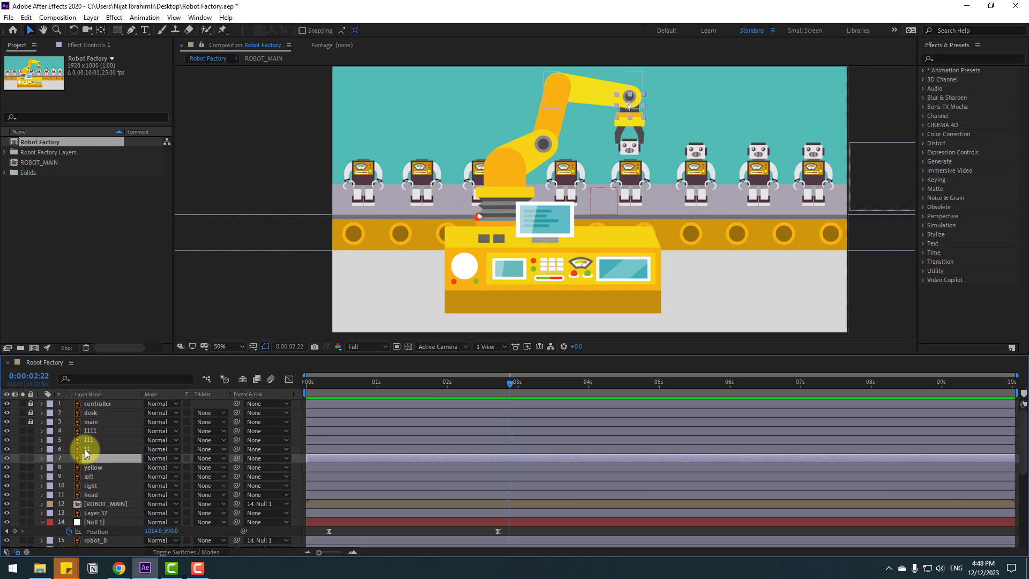
left_click(84, 449, "ctrl")
left_click(89, 439, "ctrl")
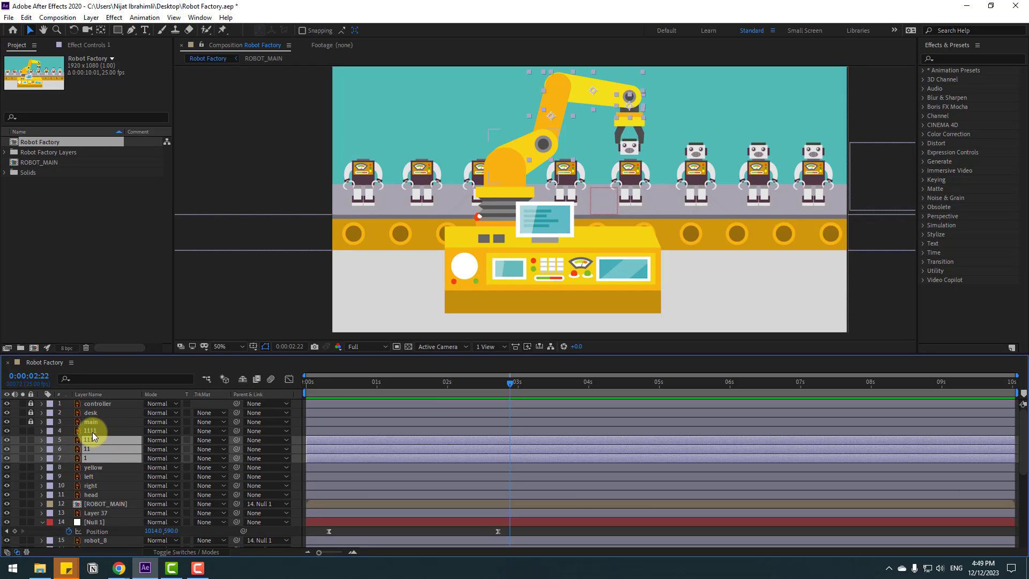
left_click(92, 432, "ctrl")
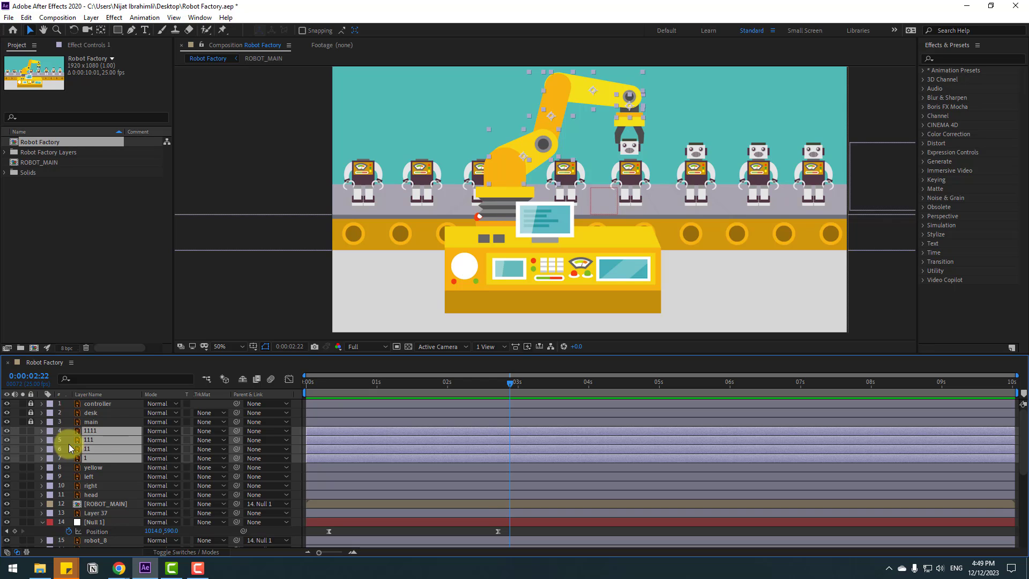
left_click(23, 432)
Move the anchor point of the lower yellow arm segment, layer 1111, to the center of its large base joint.
left_click(549, 230)
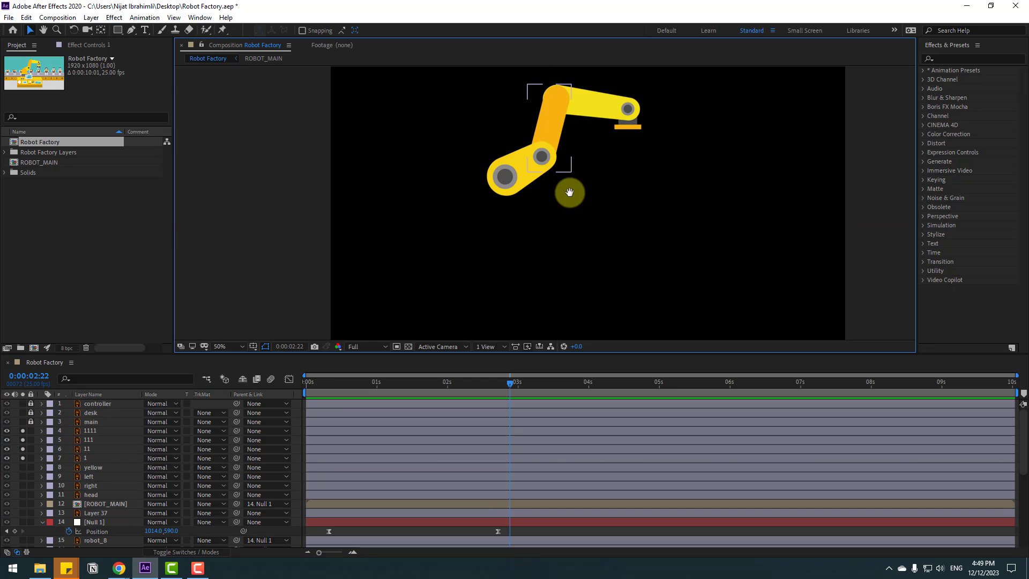
scroll(569, 192, "up", 2)
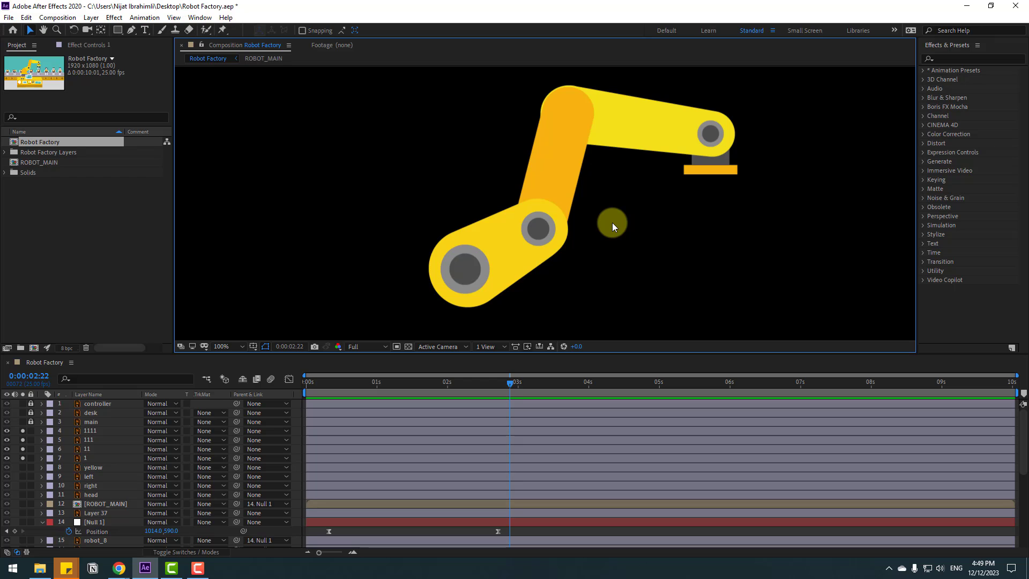
left_click(522, 246)
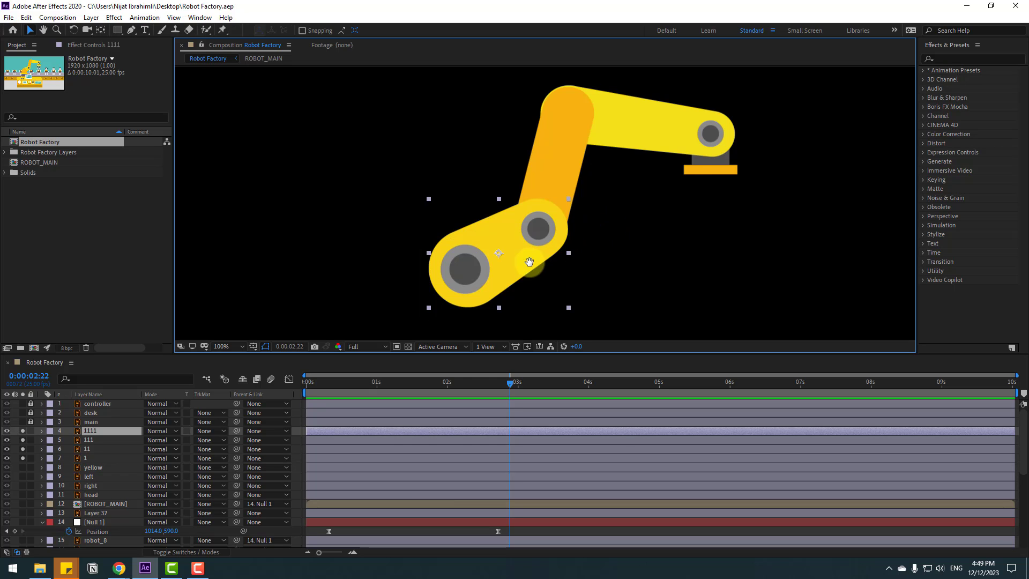
left_click(101, 32)
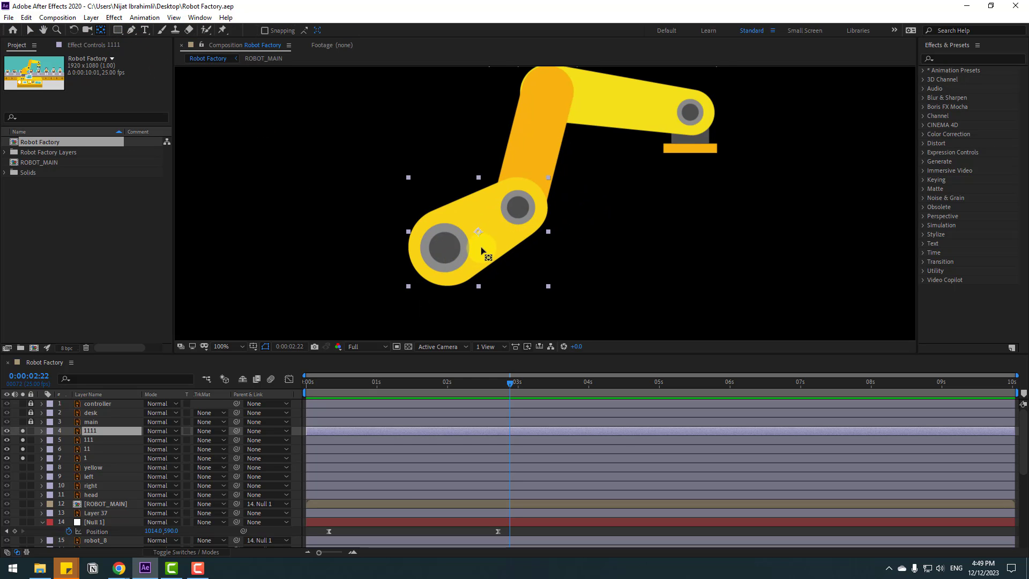
left_click_drag(478, 232, 447, 248)
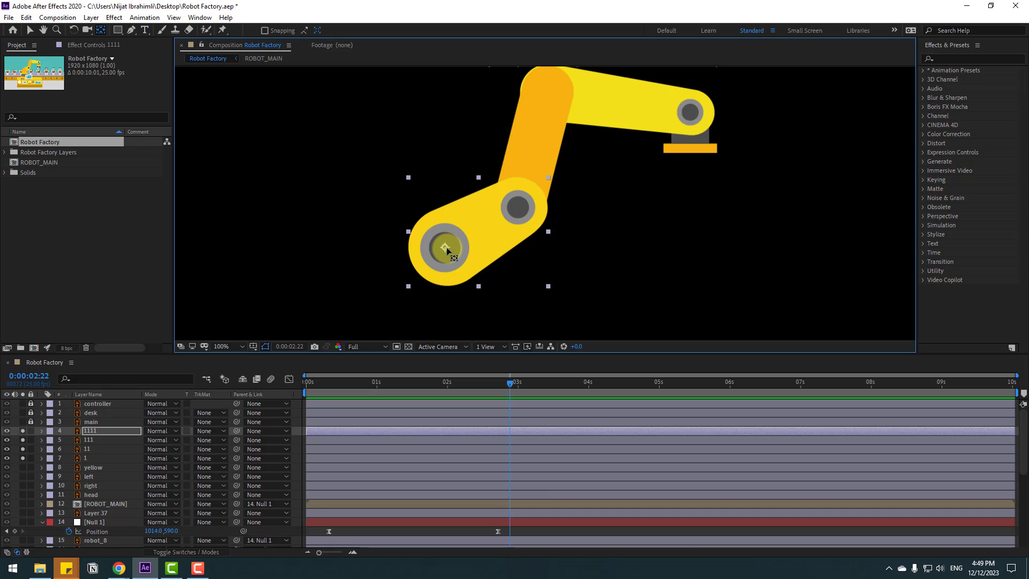
key("v")
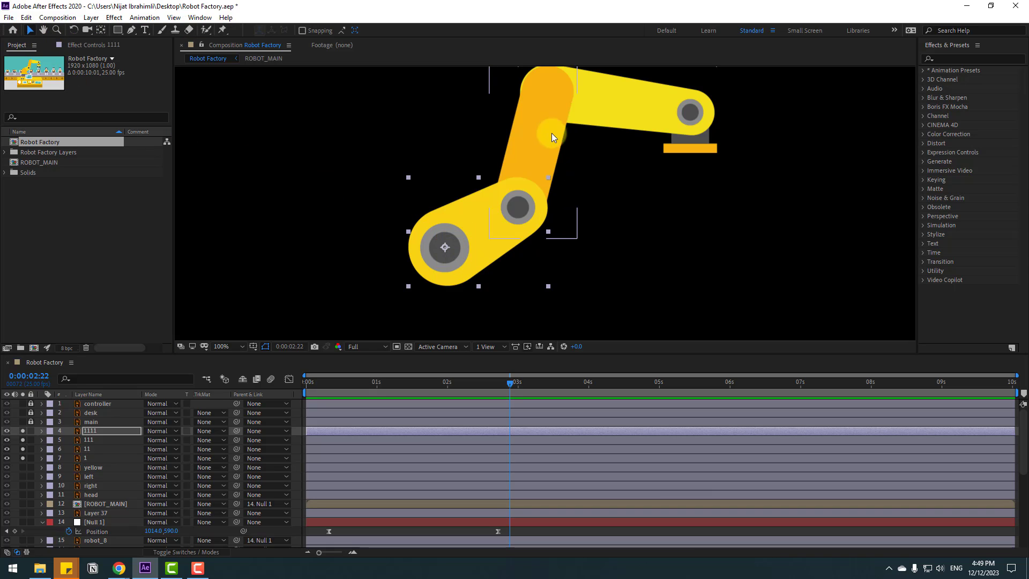
Move the anchor point of the orange arm segment, layer 111, down to the joint it shares with the lower yellow segment.
left_click(555, 134)
left_click_drag(645, 146, 623, 166)
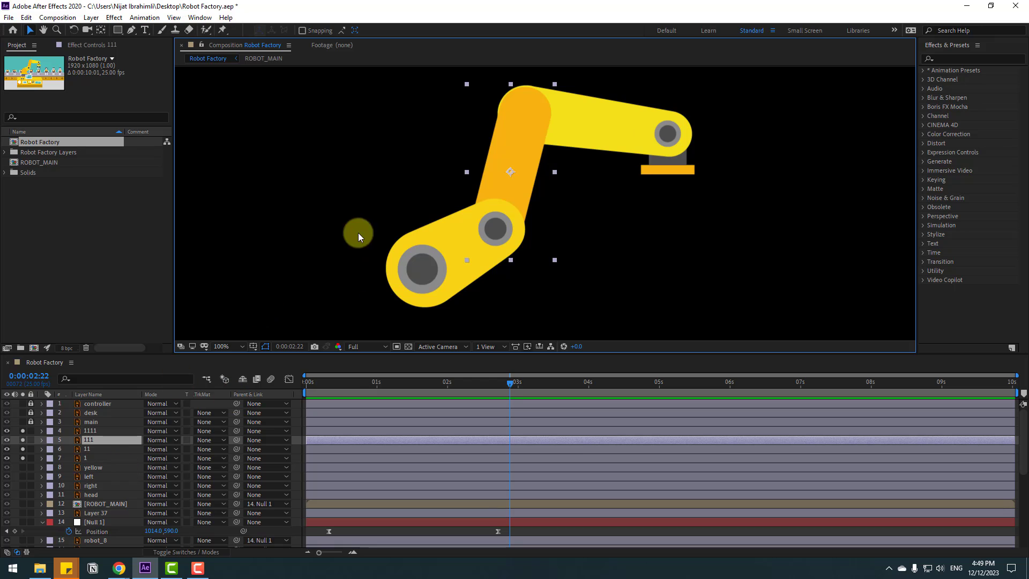
left_click(101, 30)
left_click_drag(512, 173, 499, 226)
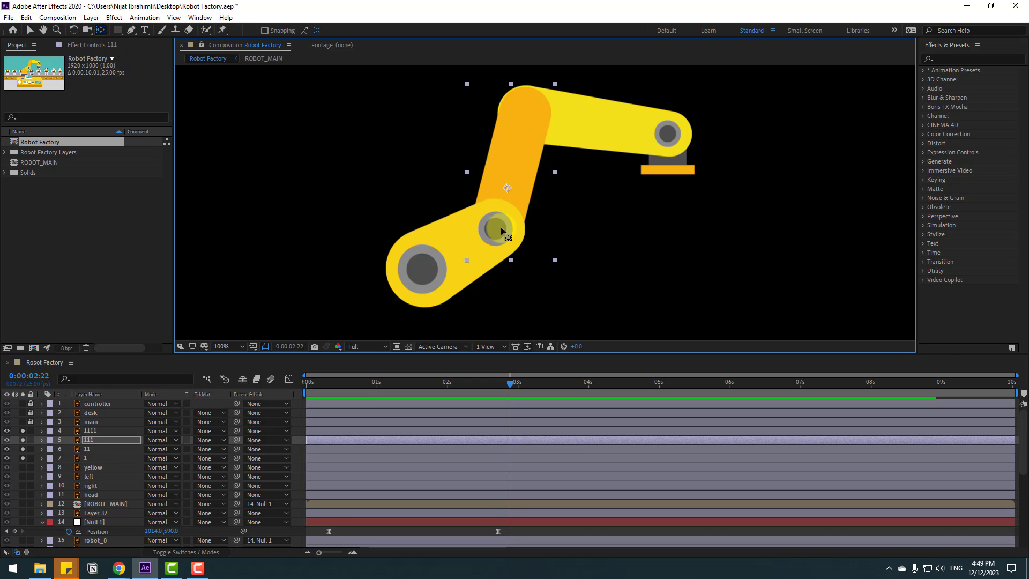
Solo only layer 111, refine its anchor point within the lower rounded end, and turn the solo off again.
left_click_drag(24, 432, 23, 455)
left_click(23, 440)
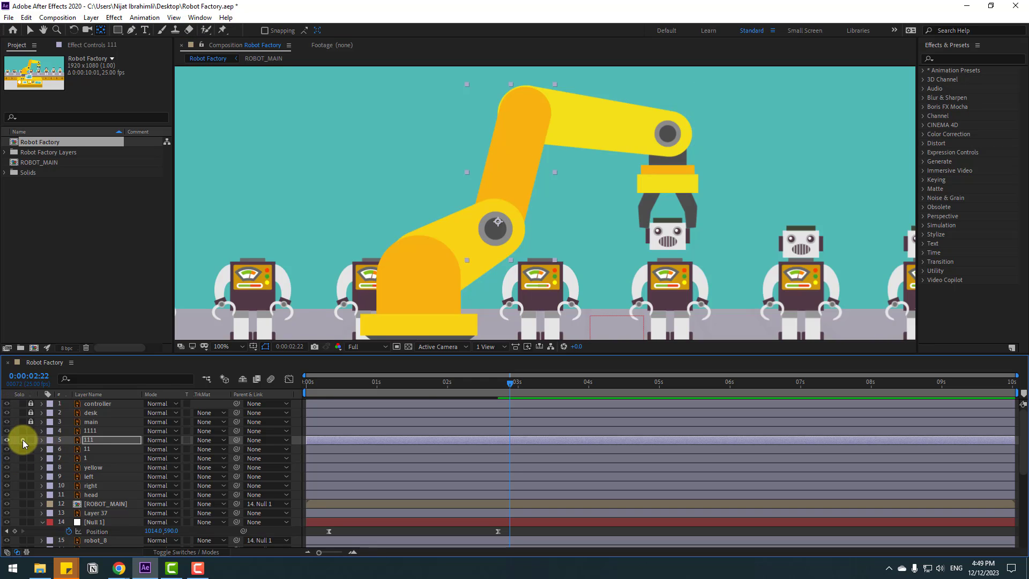
left_click_drag(498, 227, 493, 239)
left_click(30, 30)
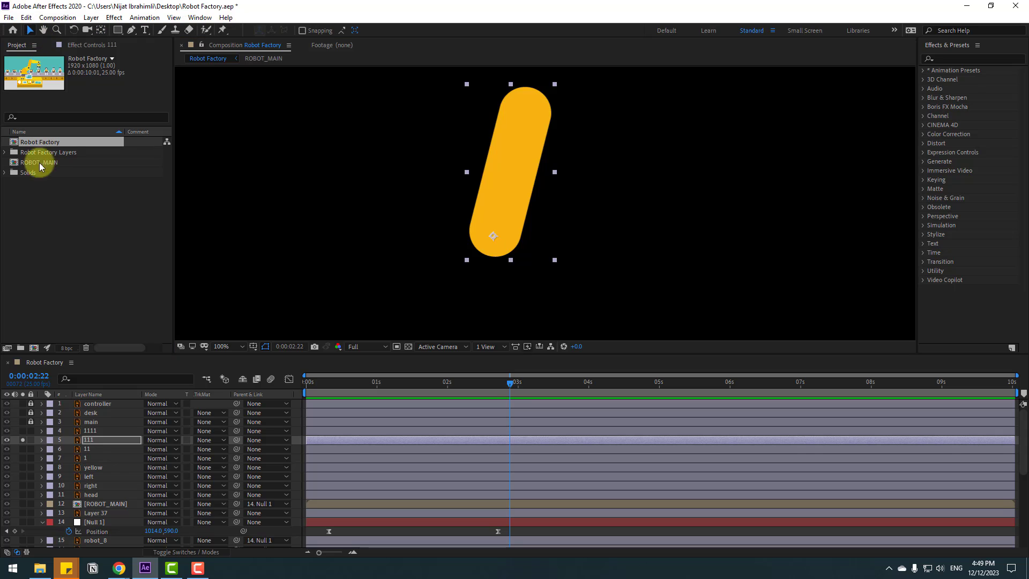
left_click(22, 439)
Isolate the upper yellow arm segment, layer 11, move its anchor point to its larger joint, and show all layers again.
left_click(87, 449)
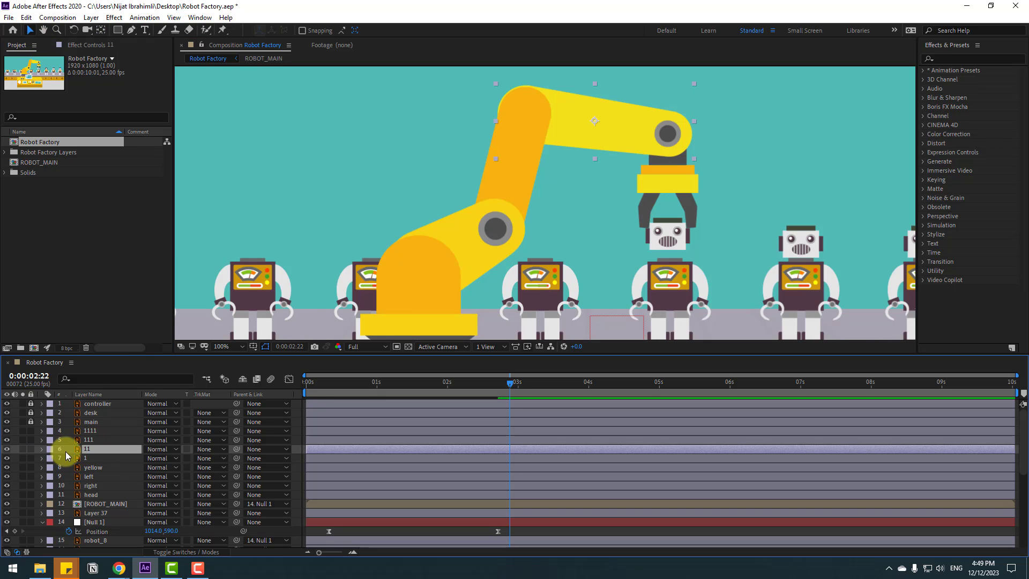
left_click(23, 448)
left_click(100, 30)
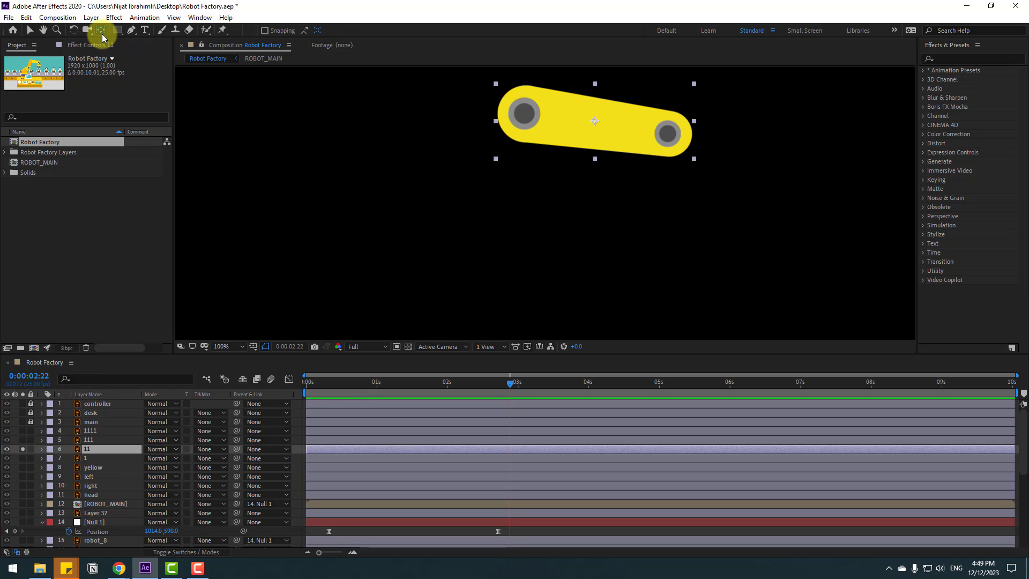
left_click_drag(596, 125, 525, 113)
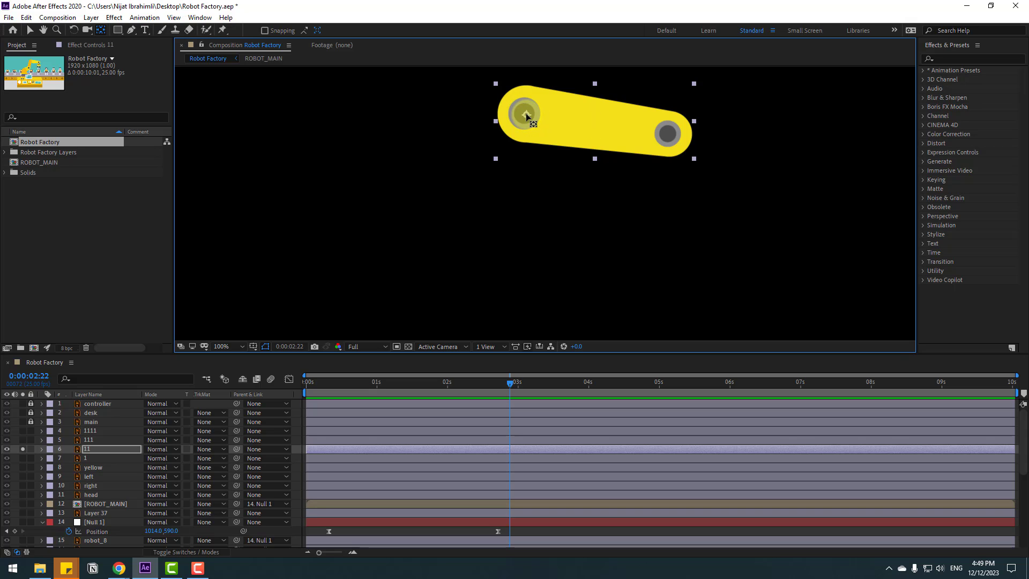
left_click(30, 30)
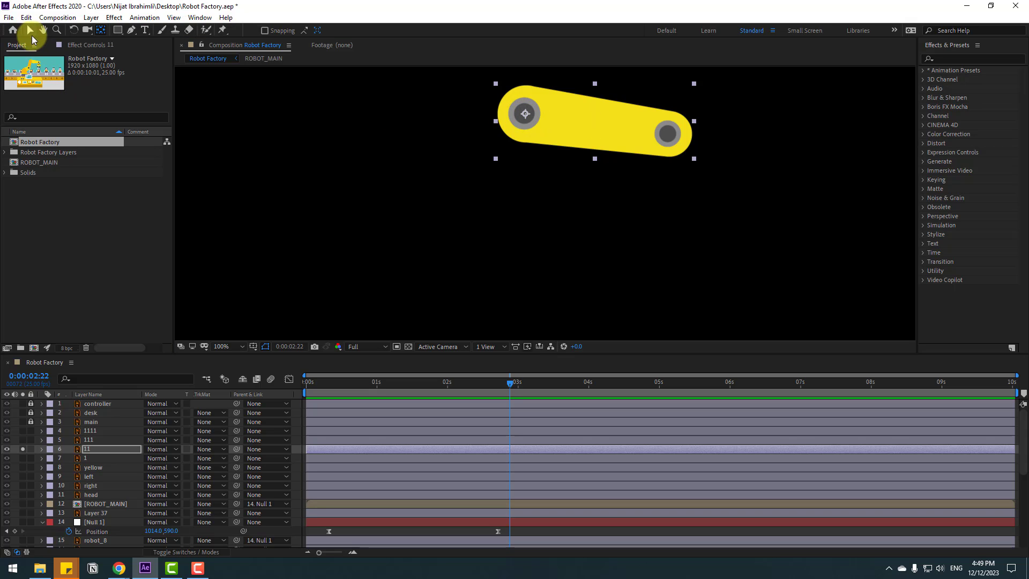
left_click(23, 449)
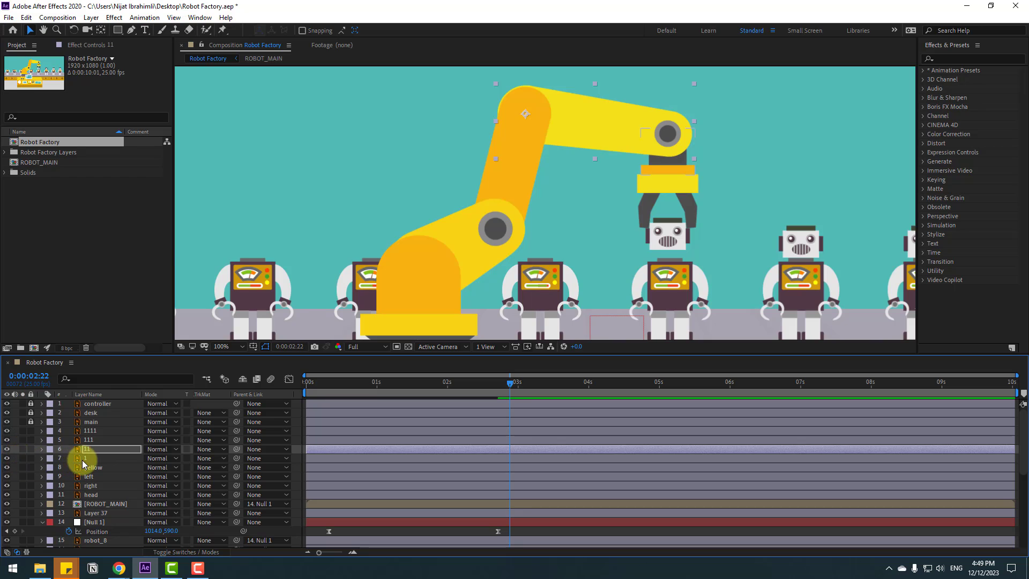
Solo layer 1, the gray and orange wrist piece, move its anchor point up to the wrist joint, and show all layers again.
left_click(81, 458)
left_click(22, 458)
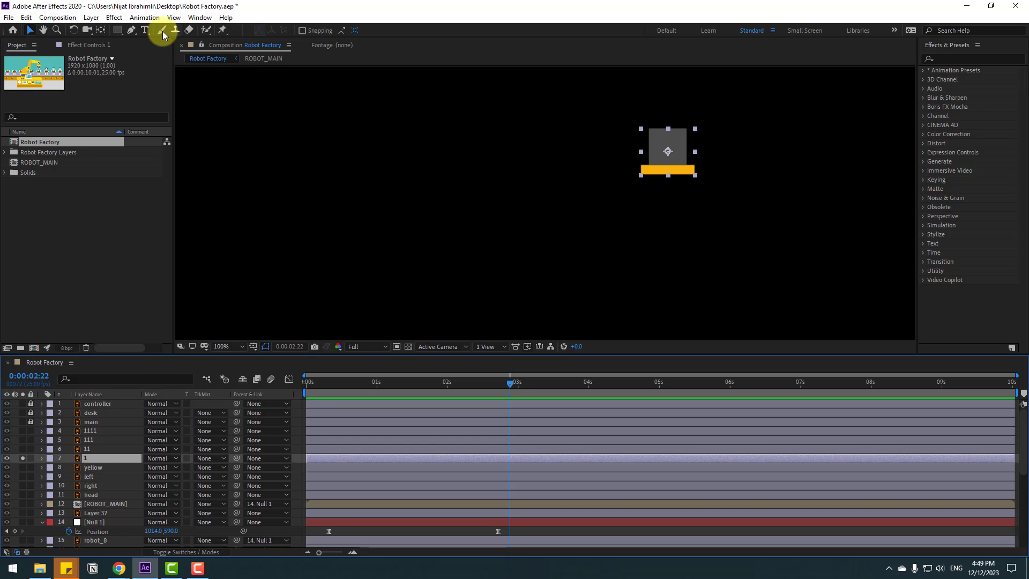
left_click(100, 30)
left_click_drag(666, 157, 667, 134)
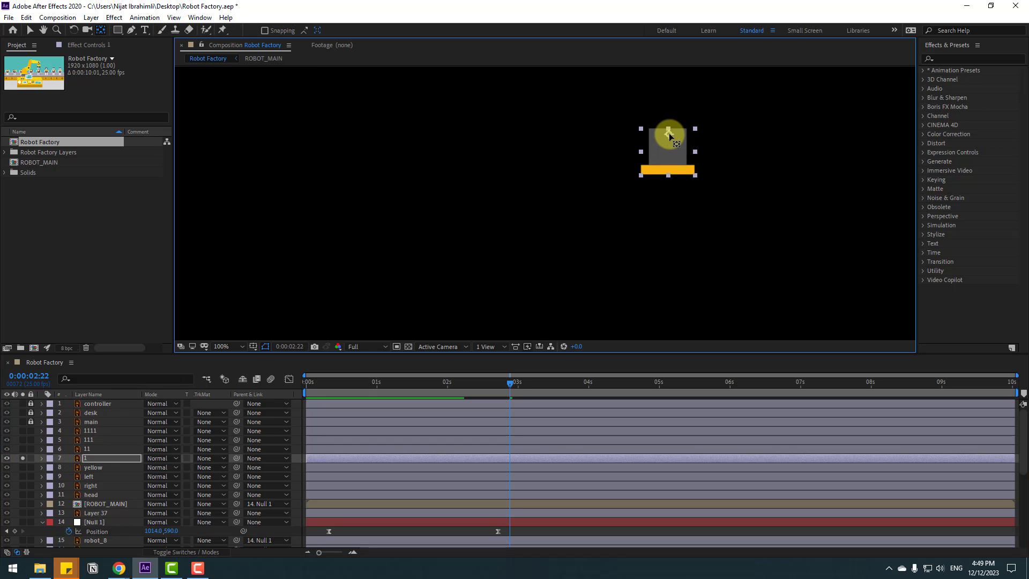
left_click(30, 30)
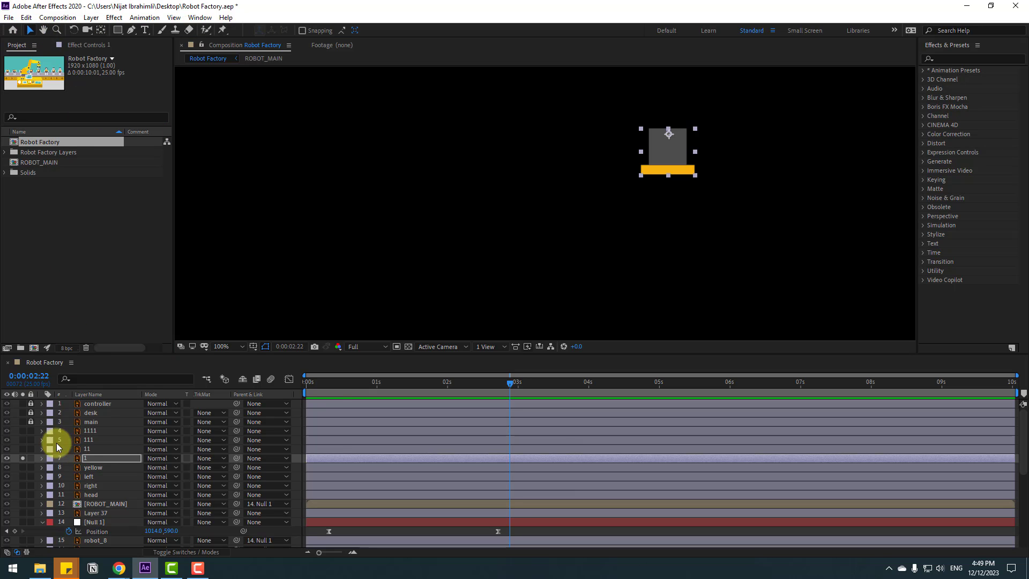
left_click(23, 458)
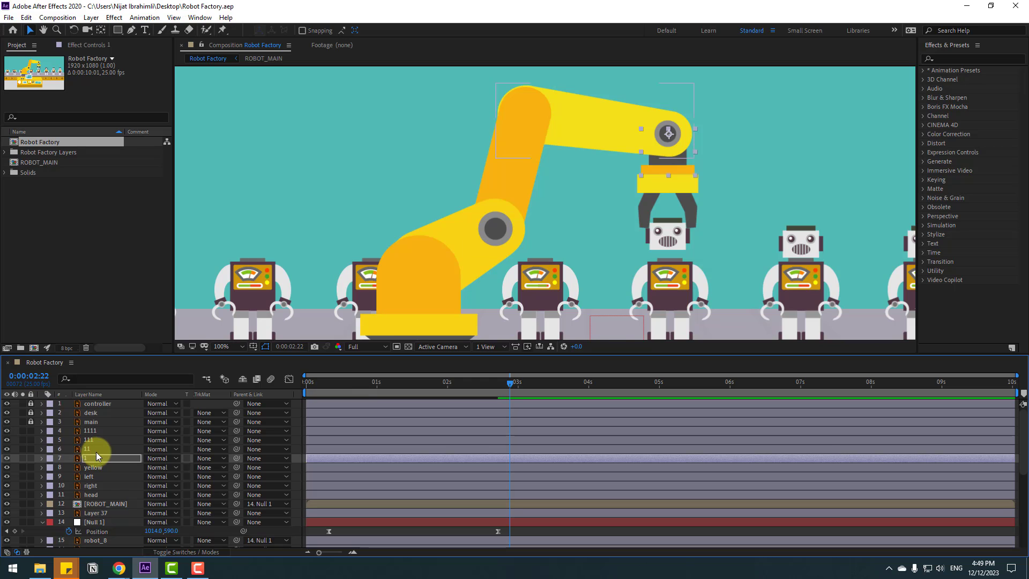
key("Return")
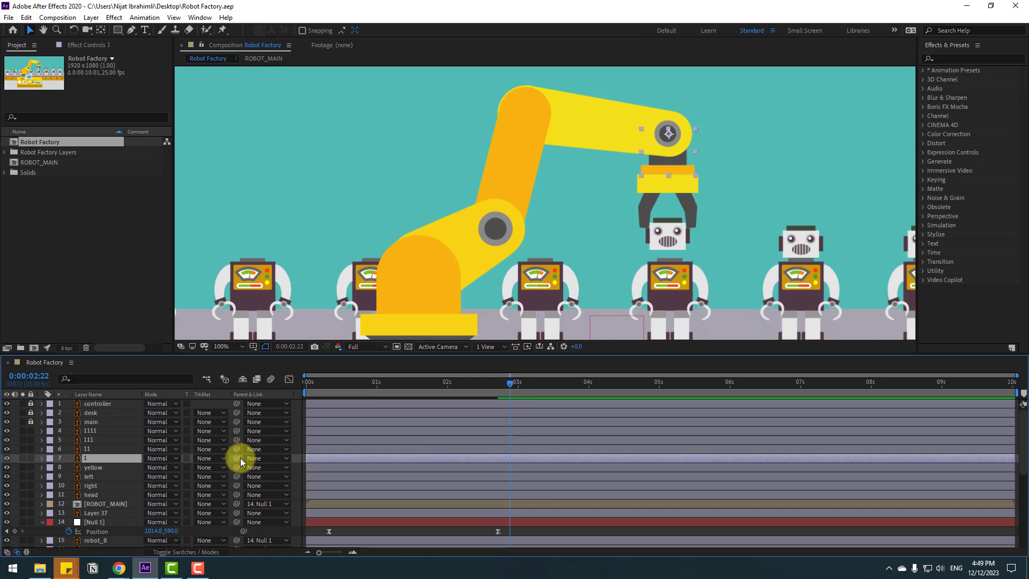
Chain the arm segments by parenting layer 1 to 11, layer 11 to 111, and layer 111 to 1111.
left_click_drag(236, 458, 84, 450)
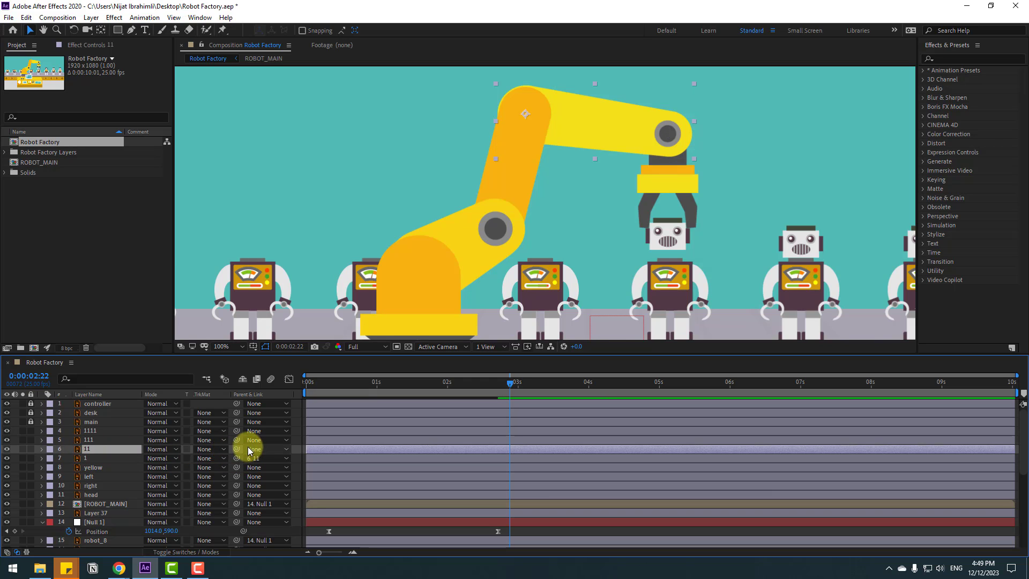
left_click_drag(237, 449, 89, 443)
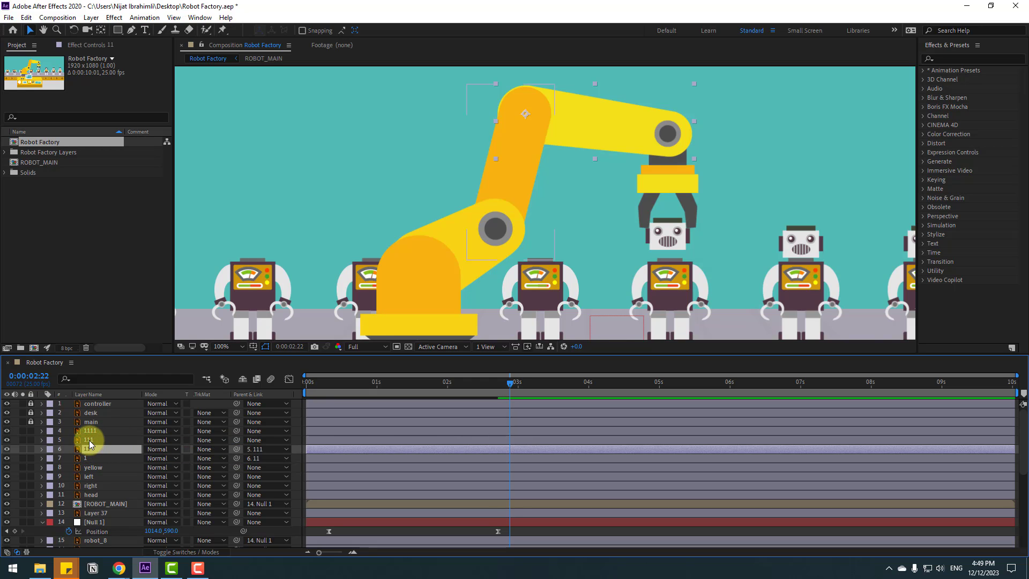
left_click(220, 442)
left_click_drag(232, 438, 90, 431)
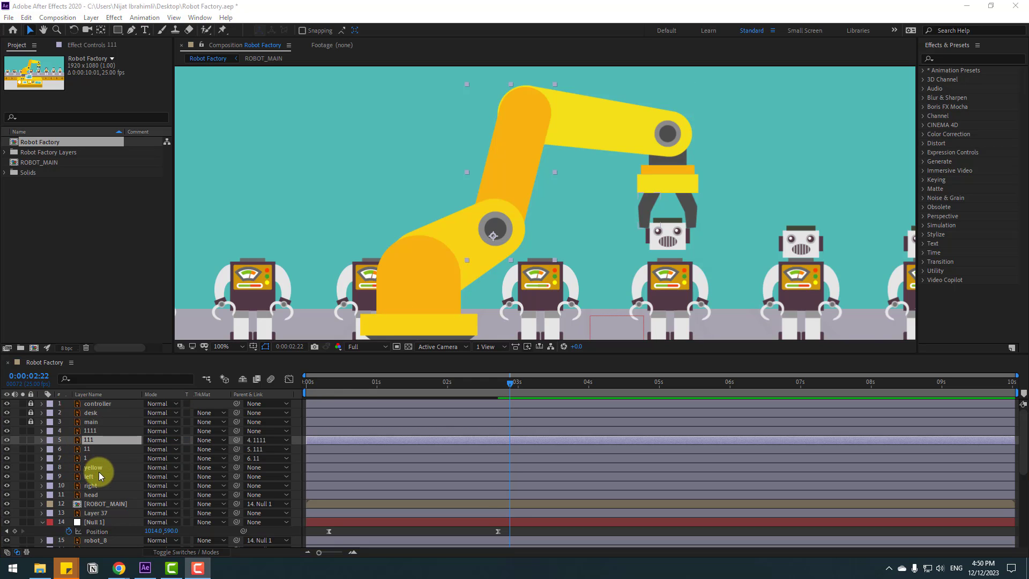
Try rotating arm layers 1111, 111 and 11 one after another to test their joints, resetting each rotation to 0°.
left_click(88, 431)
key("r")
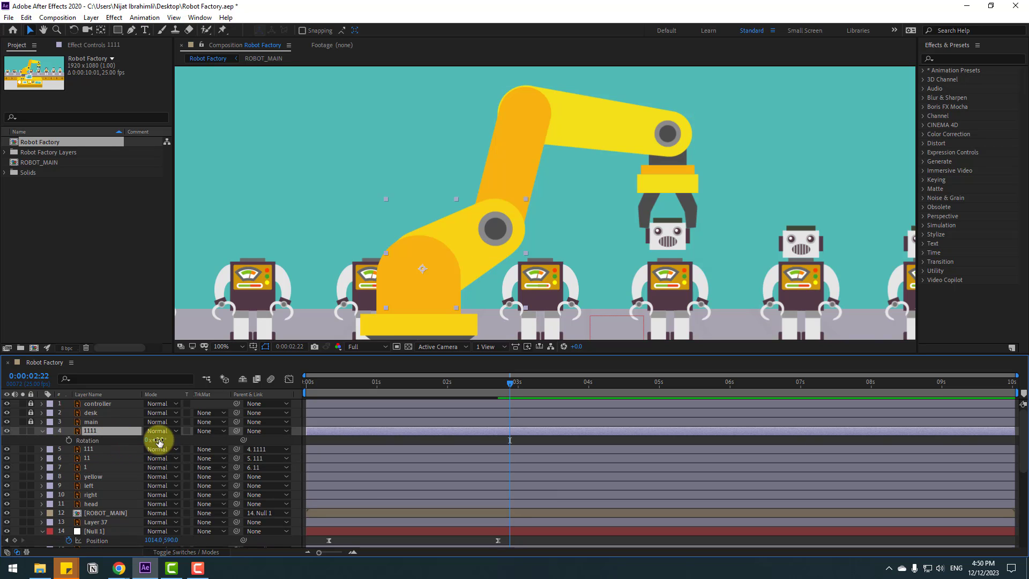
left_click_drag(159, 441, 92, 452)
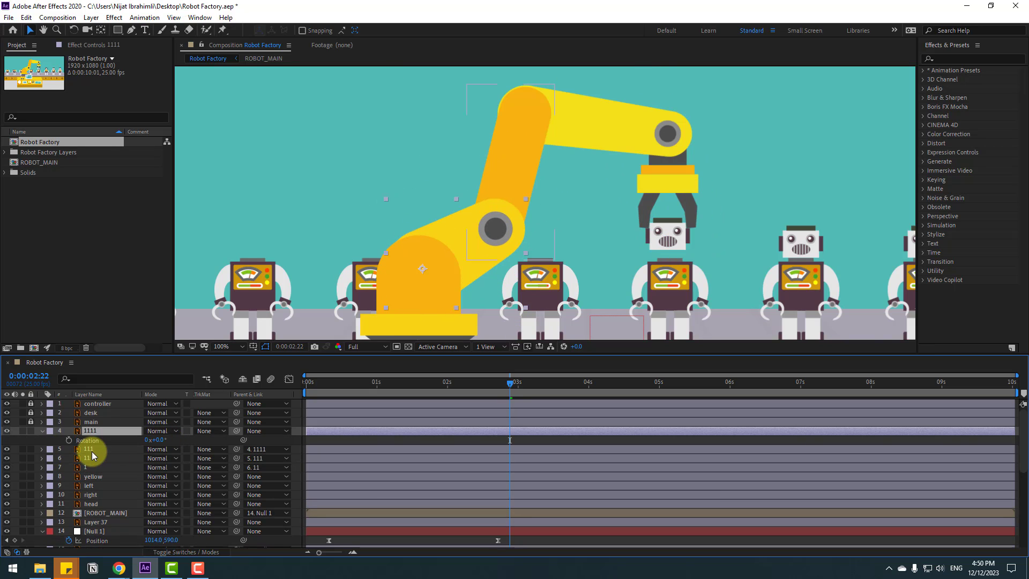
left_click(92, 451)
key("r")
left_click_drag(153, 458, 79, 495)
left_click(95, 468)
key("r")
key("ctrl+z")
Try rotating wrist layer 1 about its joint, undo the rotation, and collapse the properties of all four arm layers.
left_click(80, 487)
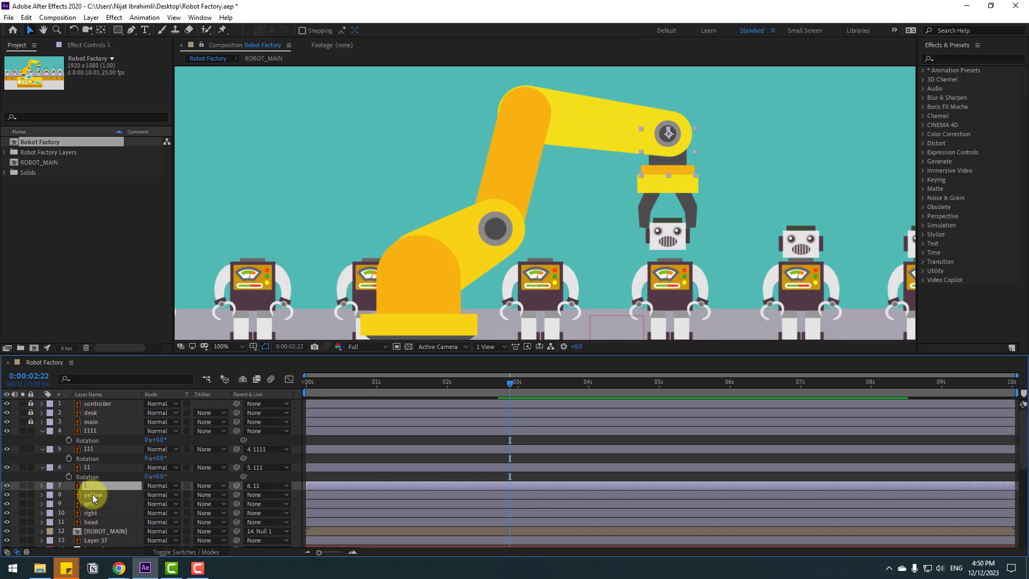
key("r")
left_click_drag(164, 494, 157, 495)
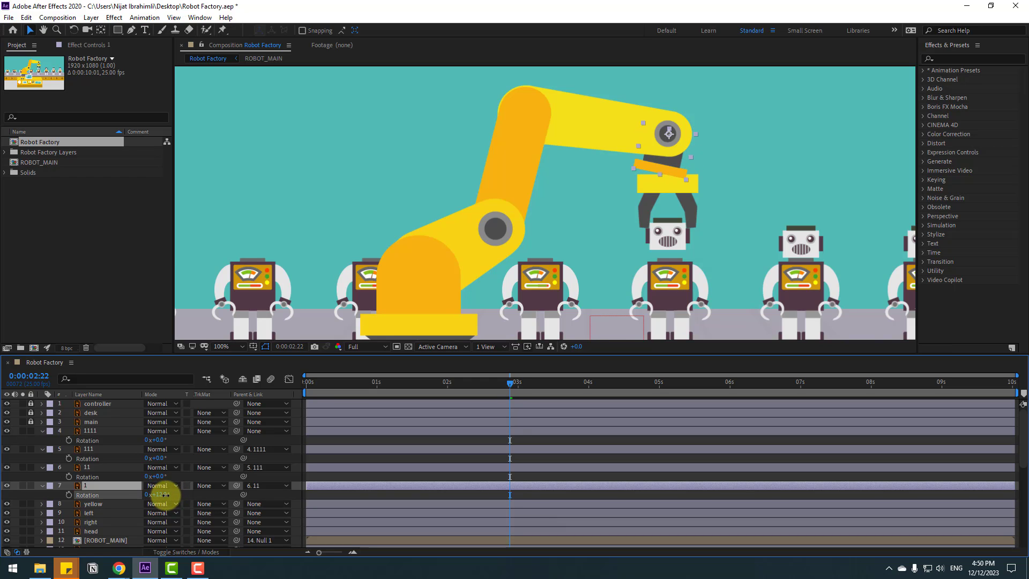
key("ctrl+z")
left_click(43, 485)
left_click(42, 466)
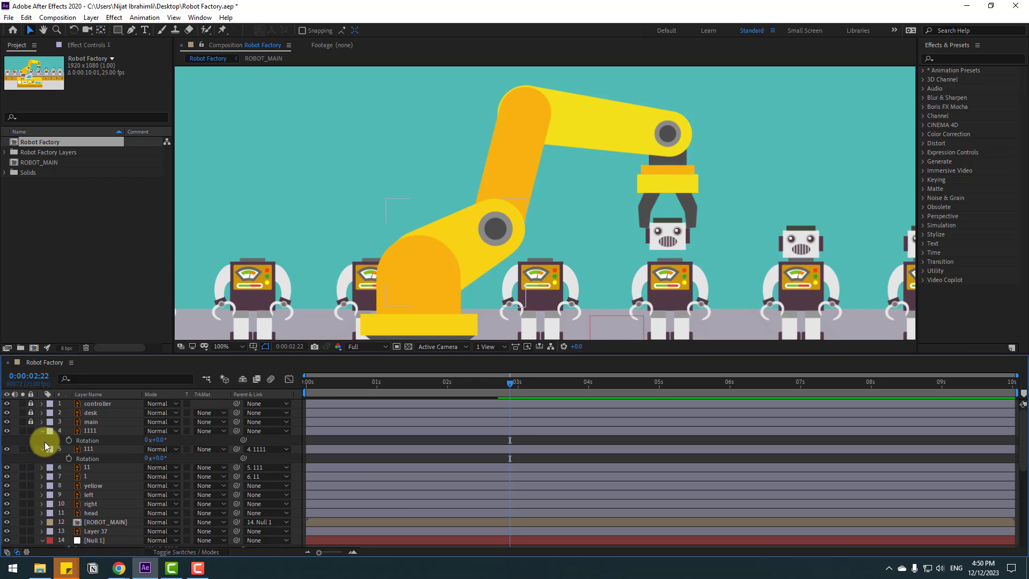
left_click(43, 430)
left_click(43, 440)
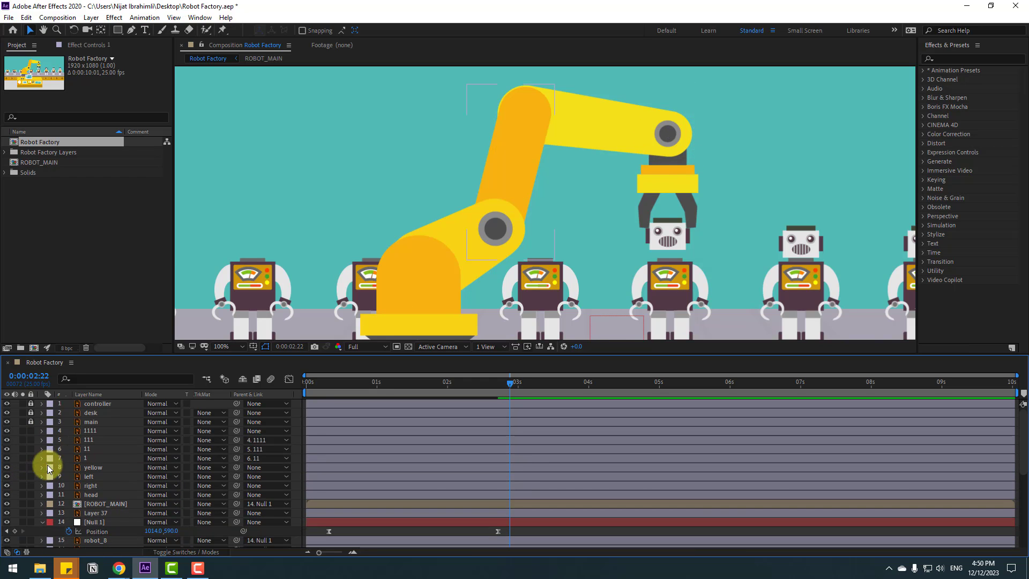
Parent the yellow gripper plate to layer 1 and both the left and right claws to the yellow layer.
left_click(93, 468)
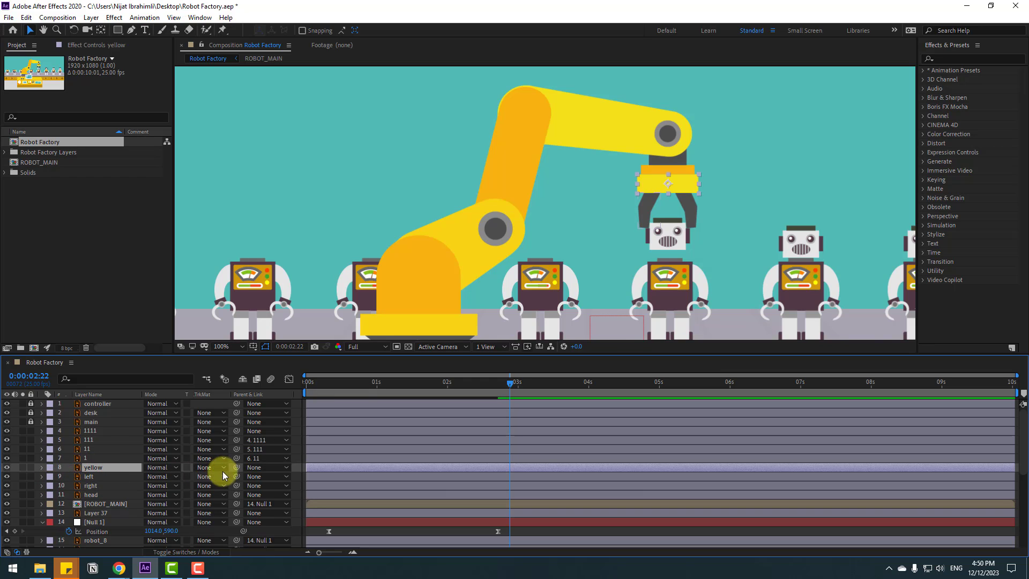
left_click_drag(210, 471, 88, 459)
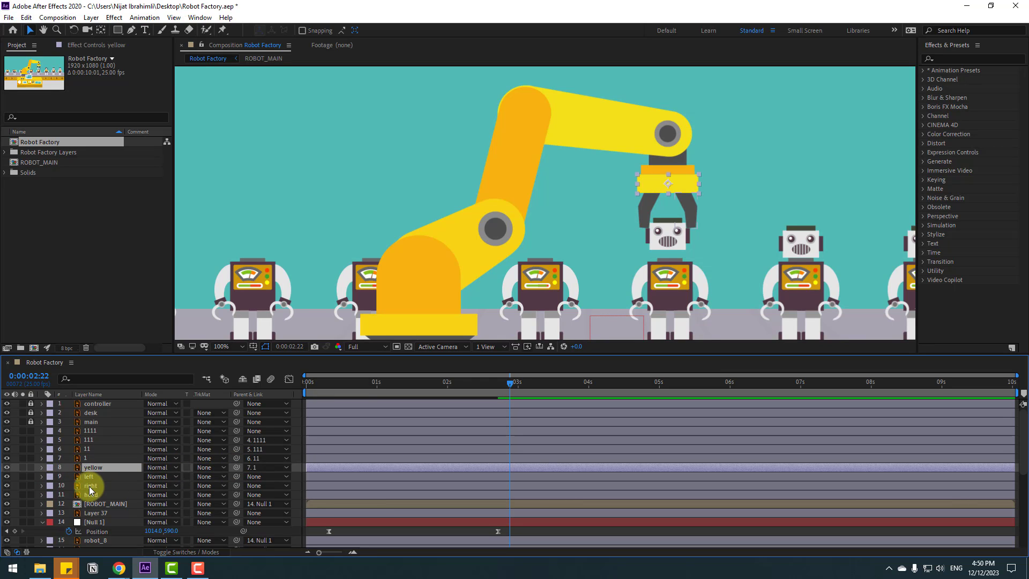
left_click(91, 478)
left_click(94, 487, "shift")
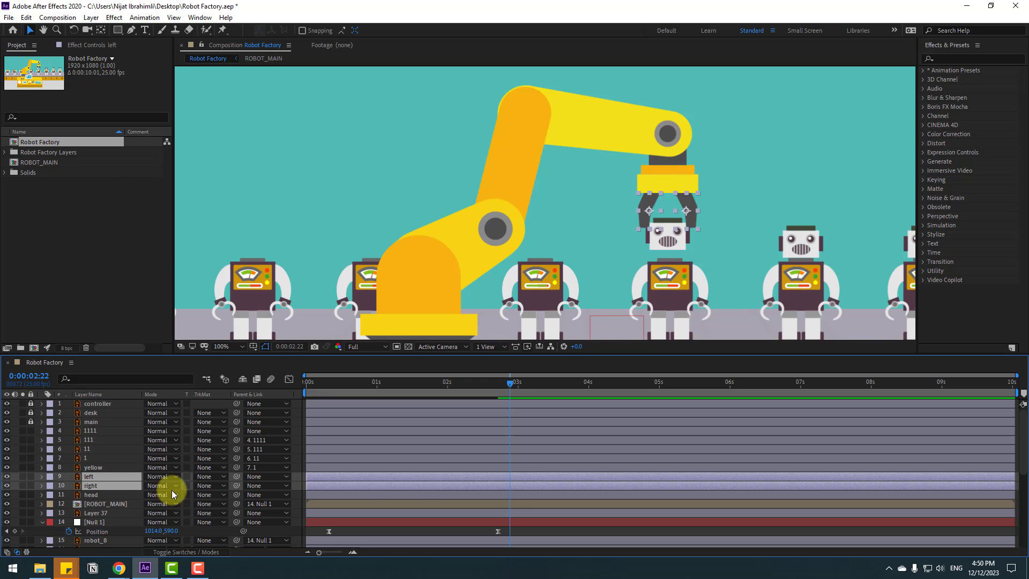
left_click_drag(233, 479, 95, 468)
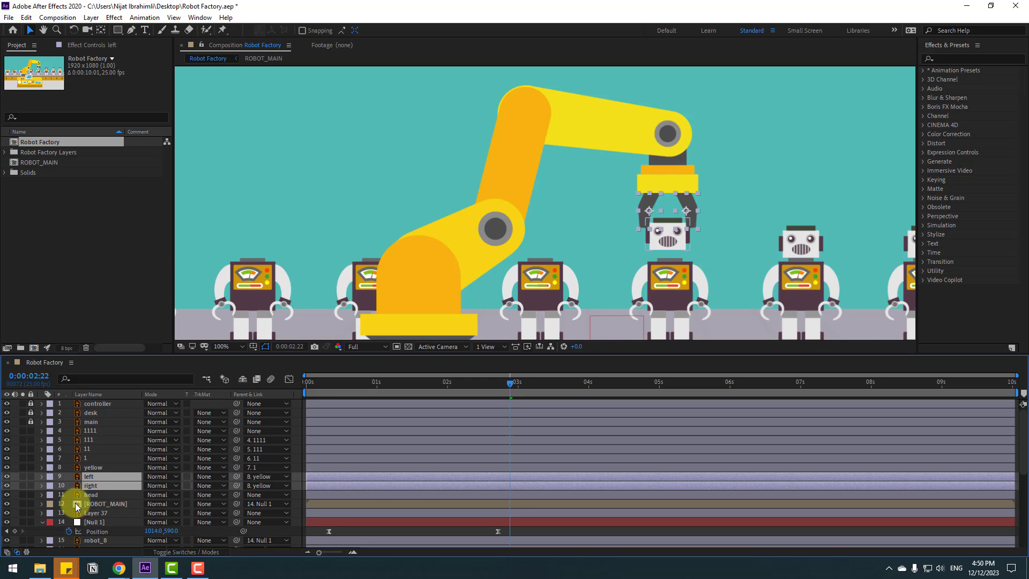
Try rotating layer 1 with the attached gripper parts, restore its rotation, and collapse the layer.
left_click(94, 459)
key("r")
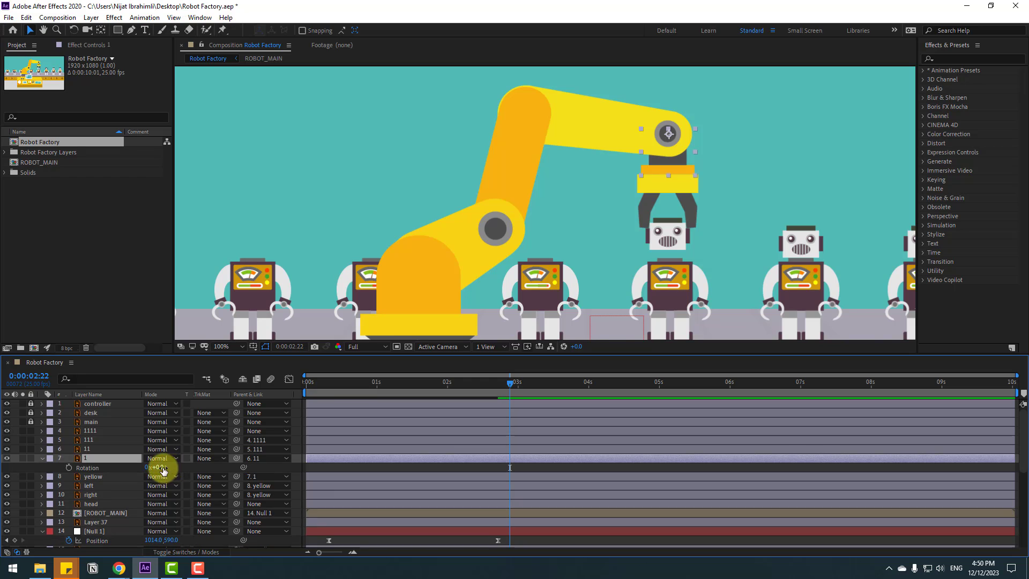
left_click_drag(163, 466, 172, 466)
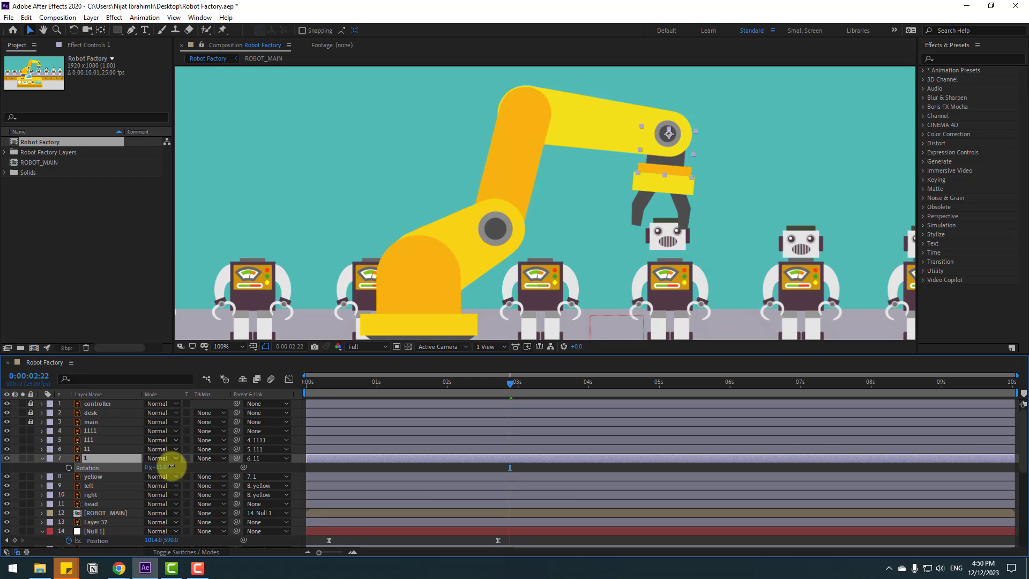
left_click(42, 458)
Solo the left and right claw layers and move the left claw's anchor point to the middle of its upper edge.
left_click(95, 487)
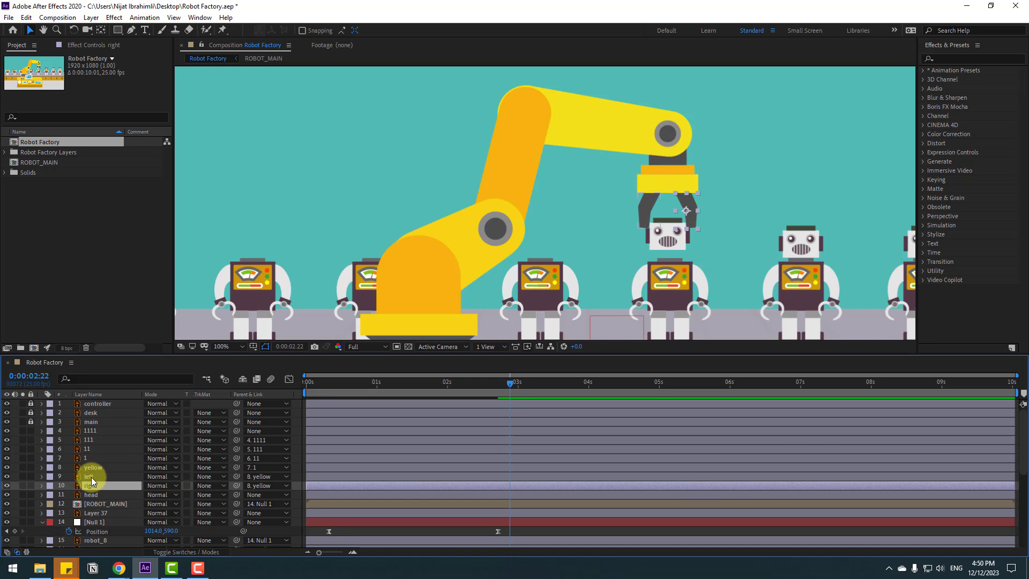
left_click(92, 477, "ctrl")
left_click_drag(22, 475, 22, 485)
scroll(672, 225, "up", 4)
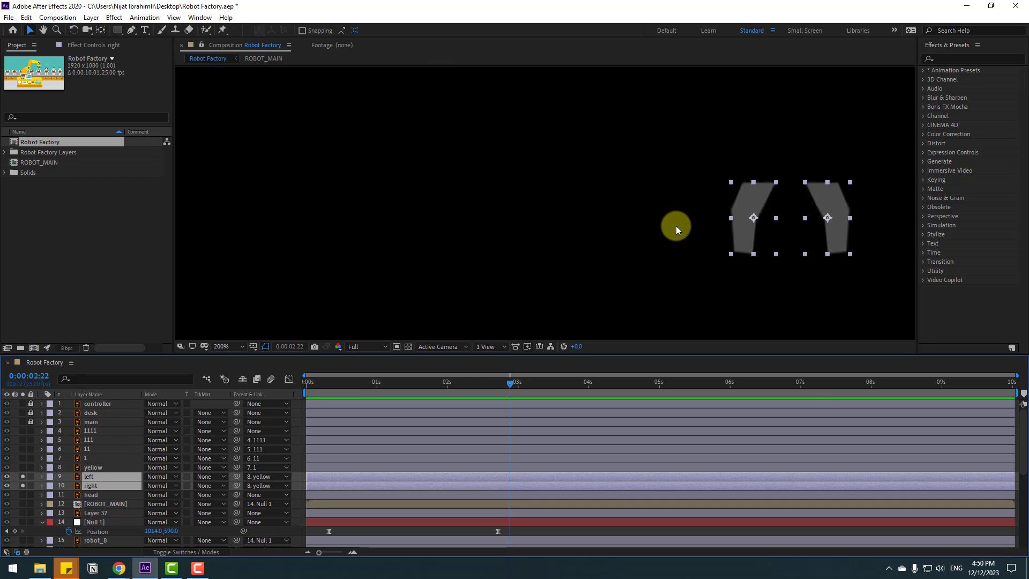
left_click(471, 232)
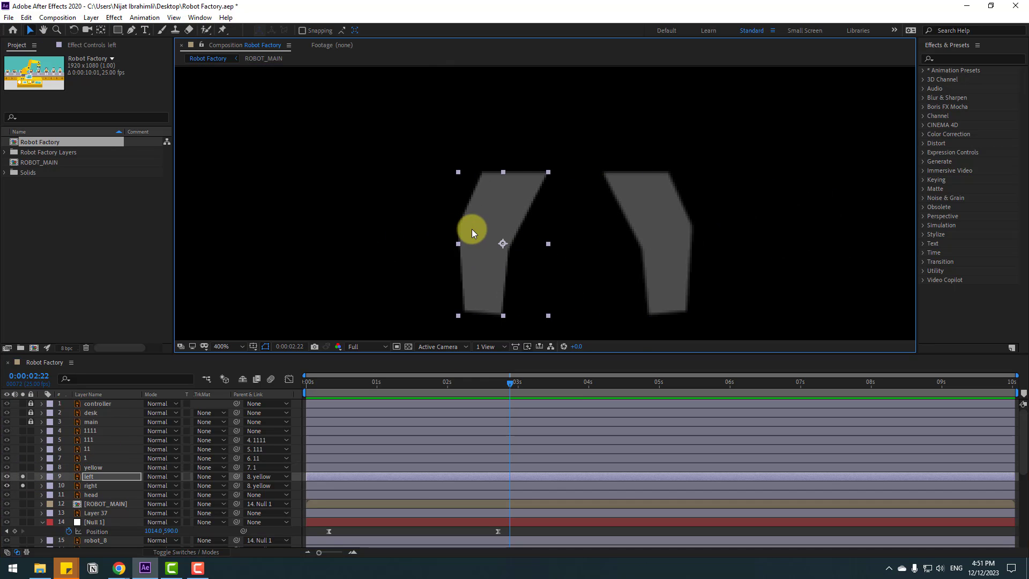
left_click(101, 30)
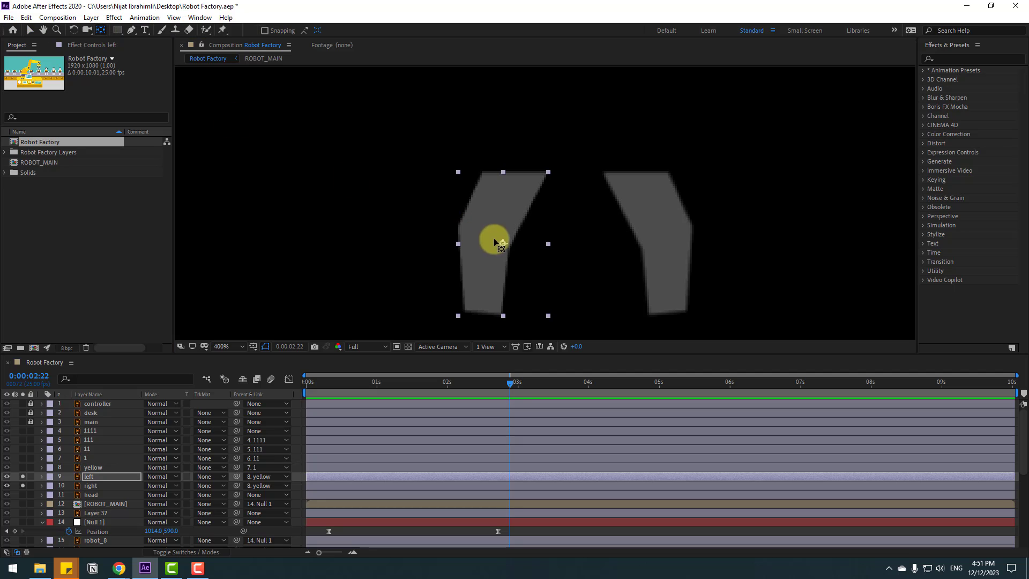
left_click_drag(493, 238, 506, 173)
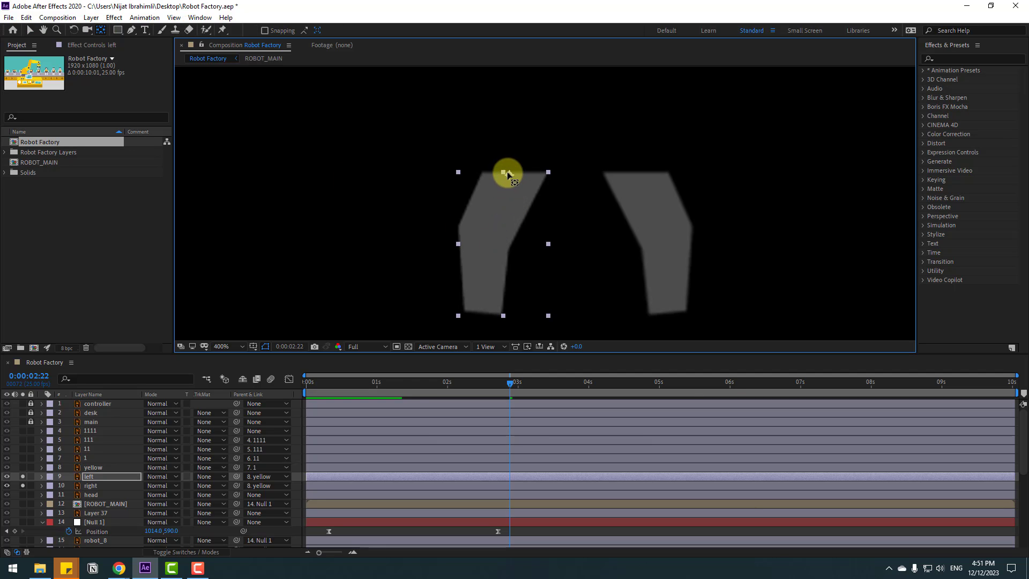
left_click(30, 30)
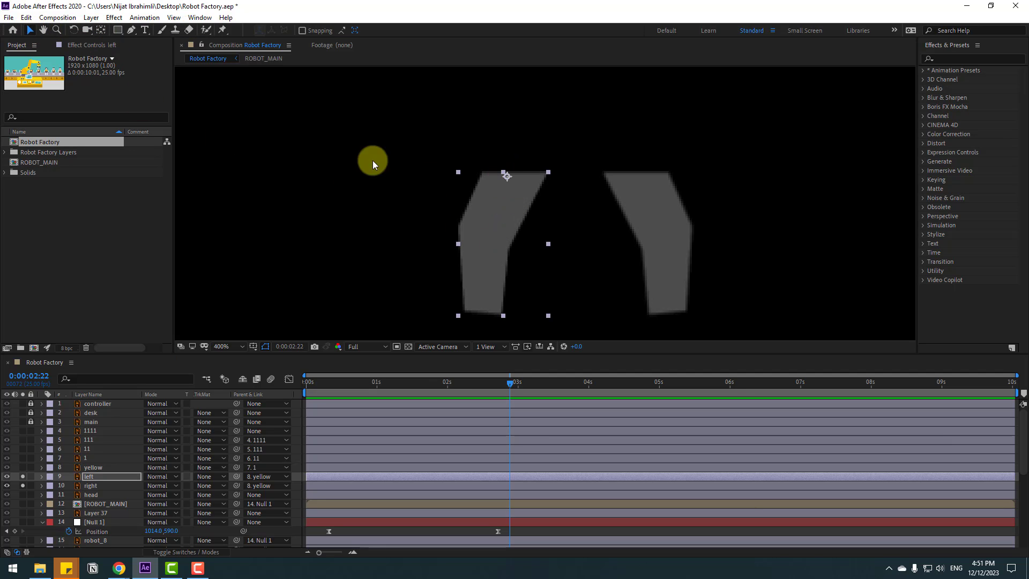
Move the right claw's anchor point to the middle of its upper edge and turn off the solo on both claws.
left_click(670, 217)
left_click(102, 31)
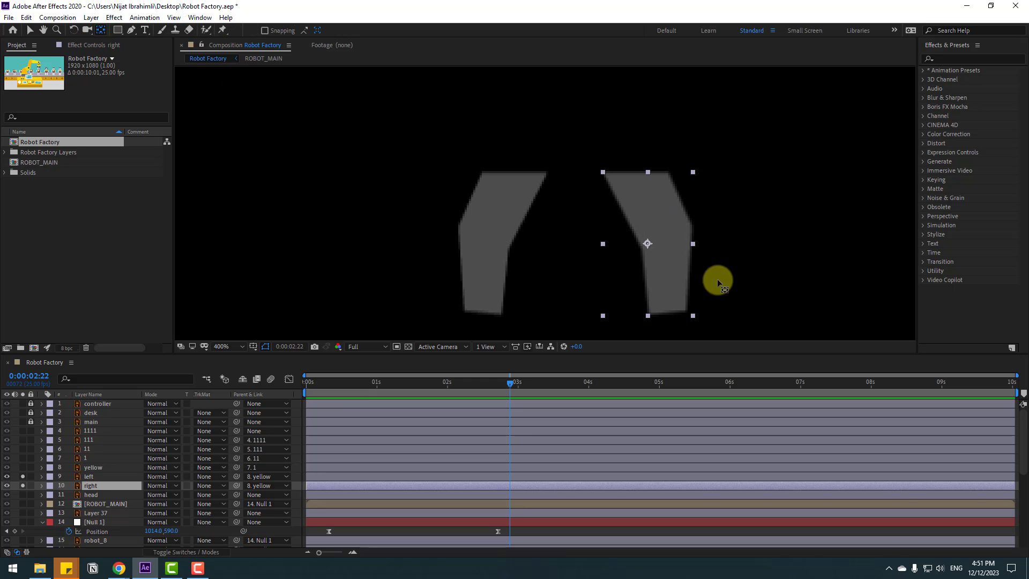
left_click_drag(647, 244, 646, 225)
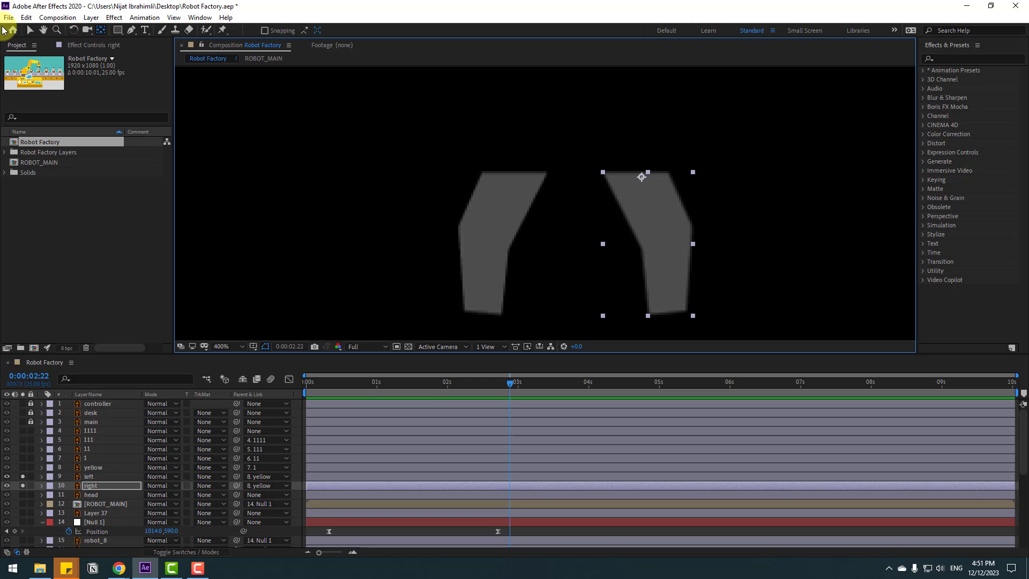
left_click(30, 30)
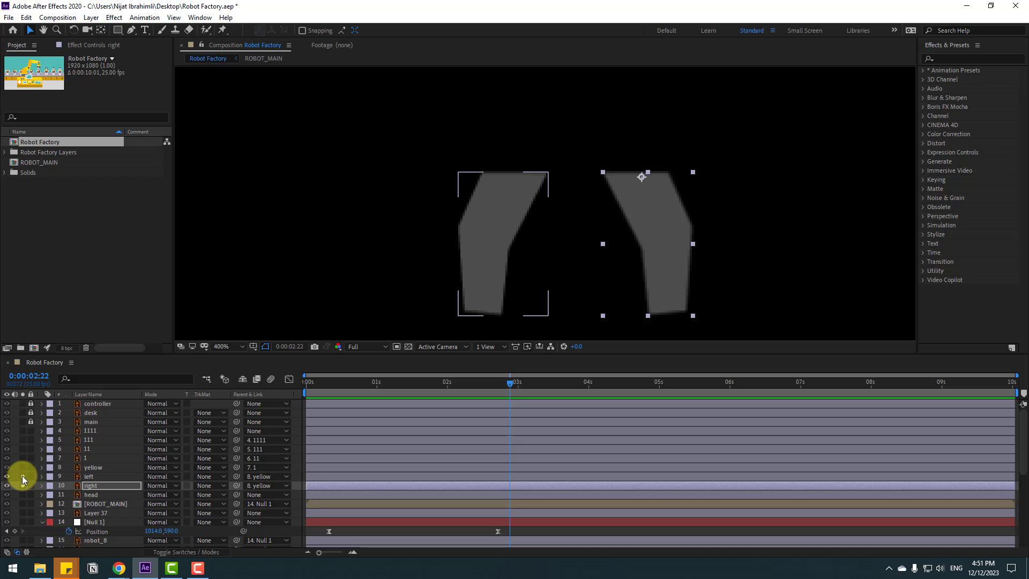
left_click_drag(21, 475, 22, 484)
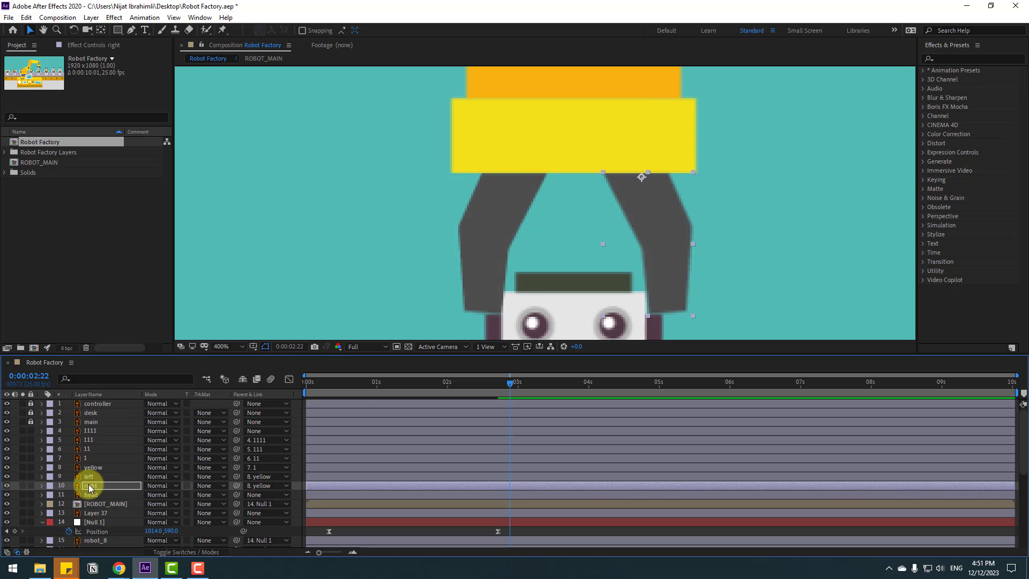
Try rotating the left and right claws about their new anchor points and undo the rotations.
left_click(90, 476, "ctrl")
key("r")
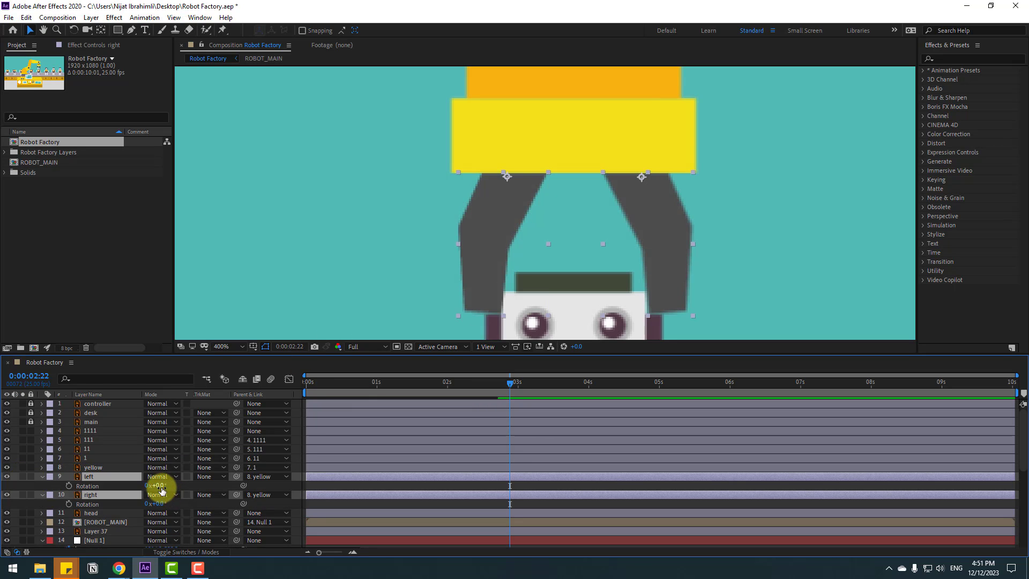
mouse_move(161, 485)
left_mouse_down()
mouse_move(108, 490)
mouse_move(158, 482)
mouse_move(156, 501)
left_mouse_up()
left_click(60, 484)
key("ctrl+z")
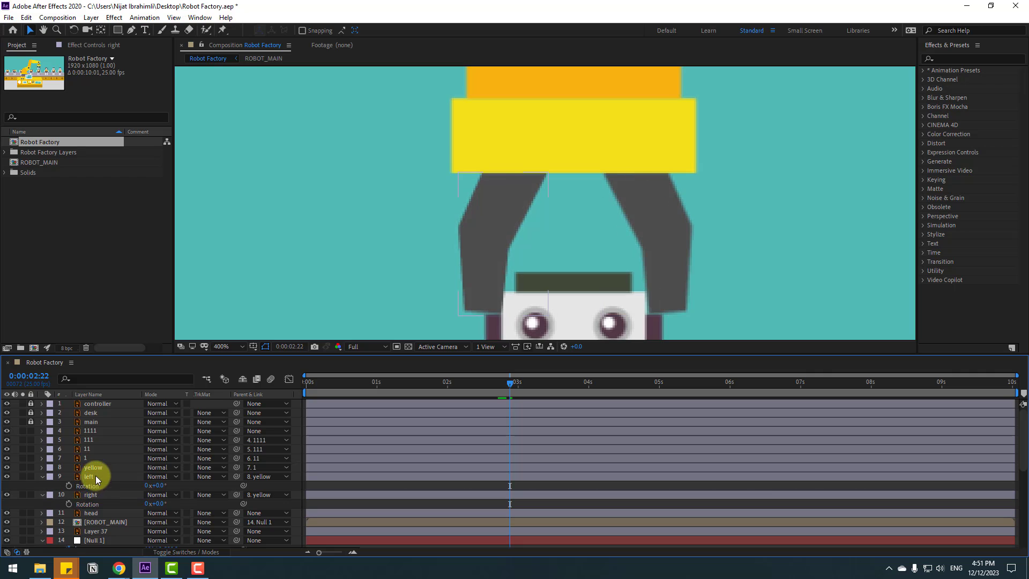
Move both claws up slightly so their upper ends tuck behind the yellow plate, and test the left claw's rotation before collapsing the properties.
left_click_drag(500, 223, 503, 197)
left_click_drag(155, 485, 35, 490)
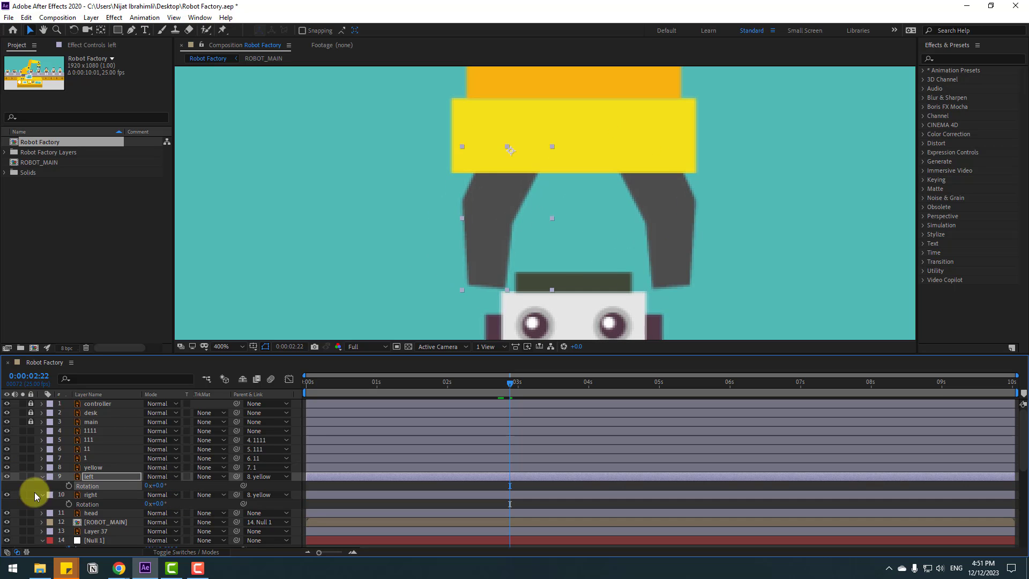
key("u")
key("/")
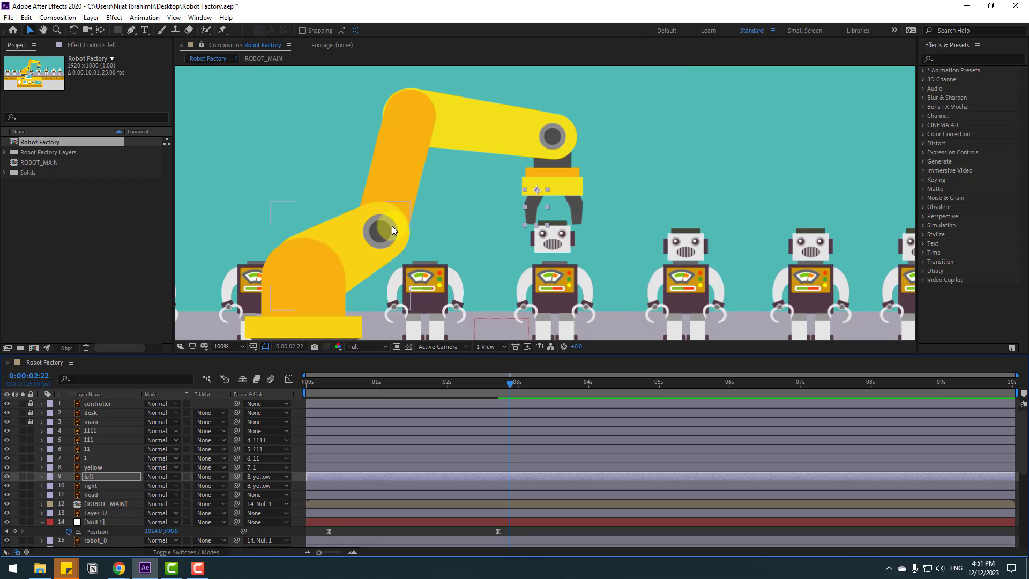
Parent the robot head layer to the yellow claw plate layer and save the project.
left_click(561, 240)
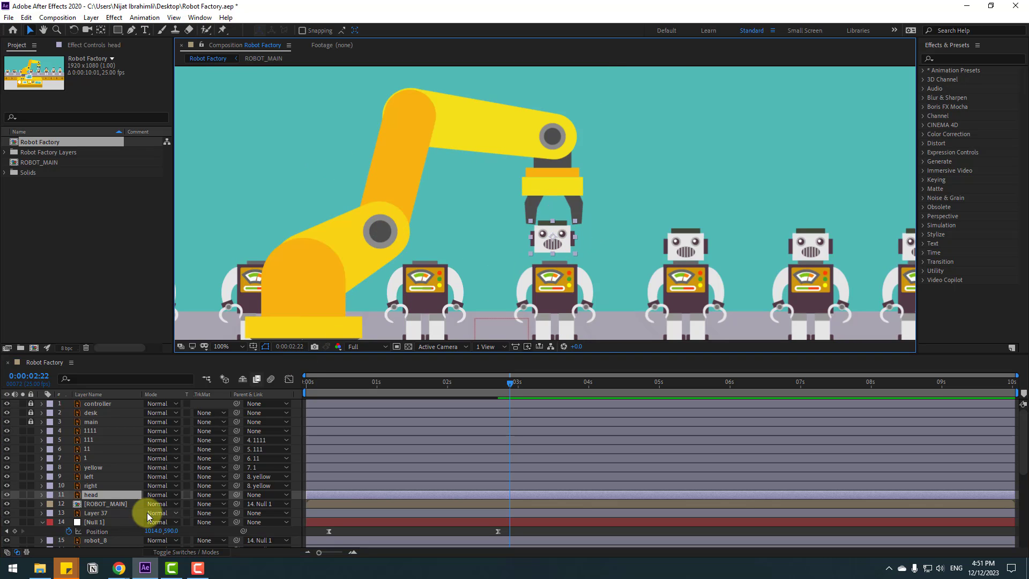
left_click_drag(236, 495, 91, 468)
key("ctrl+s")
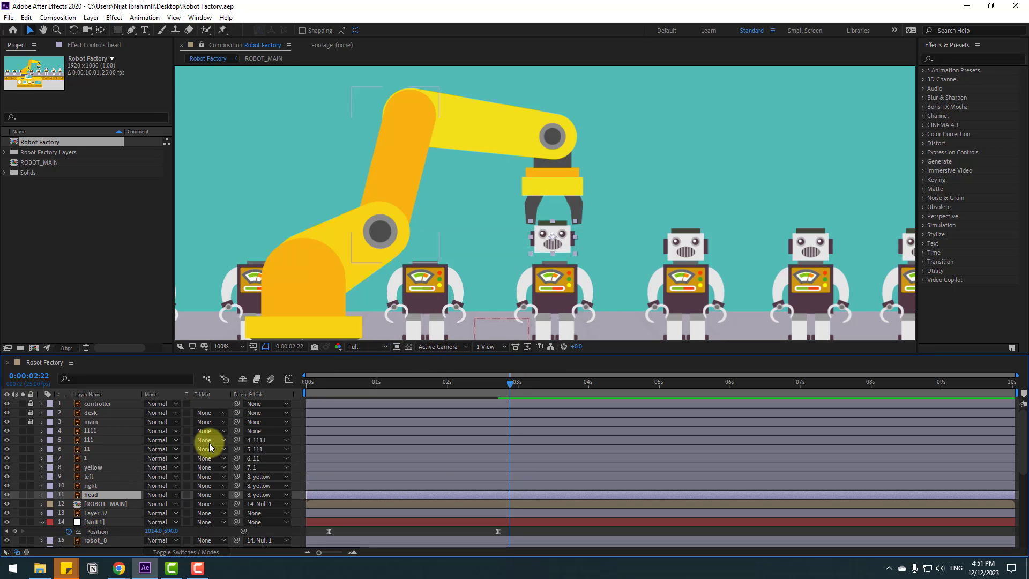
Try rotating layer 1 to test the head's parenting, undo the rotation and collapse the layer.
left_click(91, 459)
key("r")
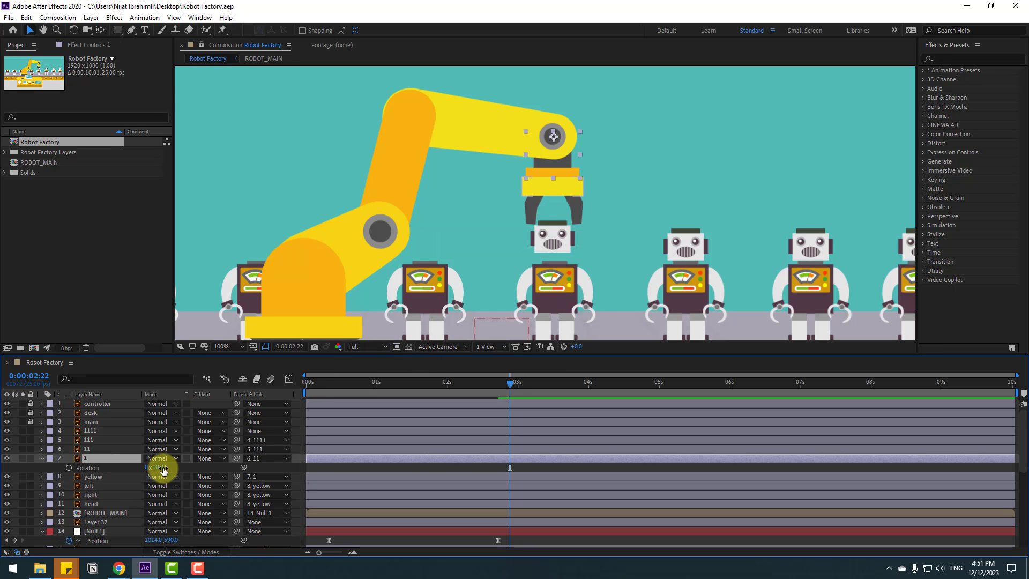
mouse_move(156, 467)
left_mouse_down()
mouse_move(171, 469)
mouse_move(161, 470)
left_mouse_up()
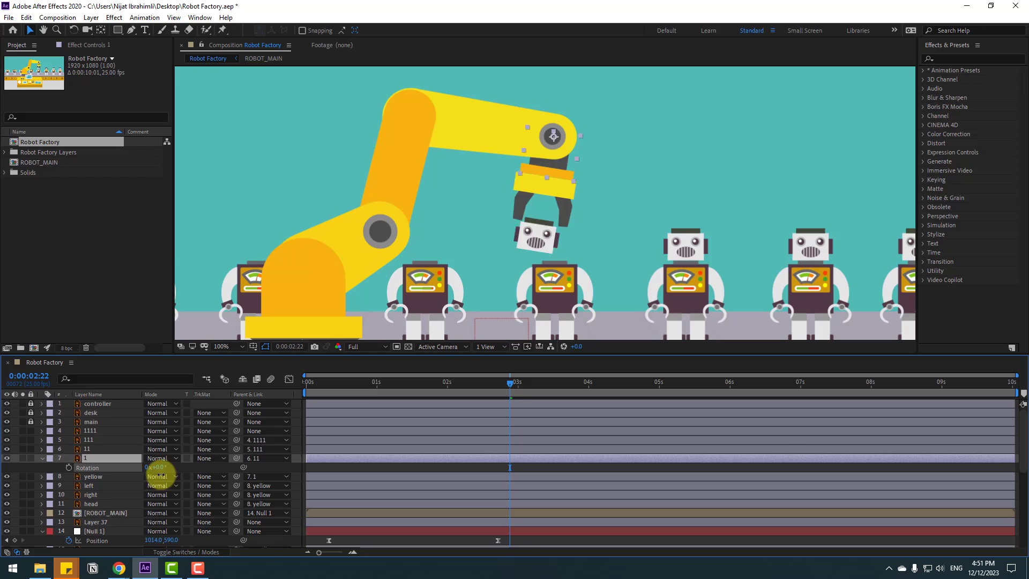
left_click(41, 458)
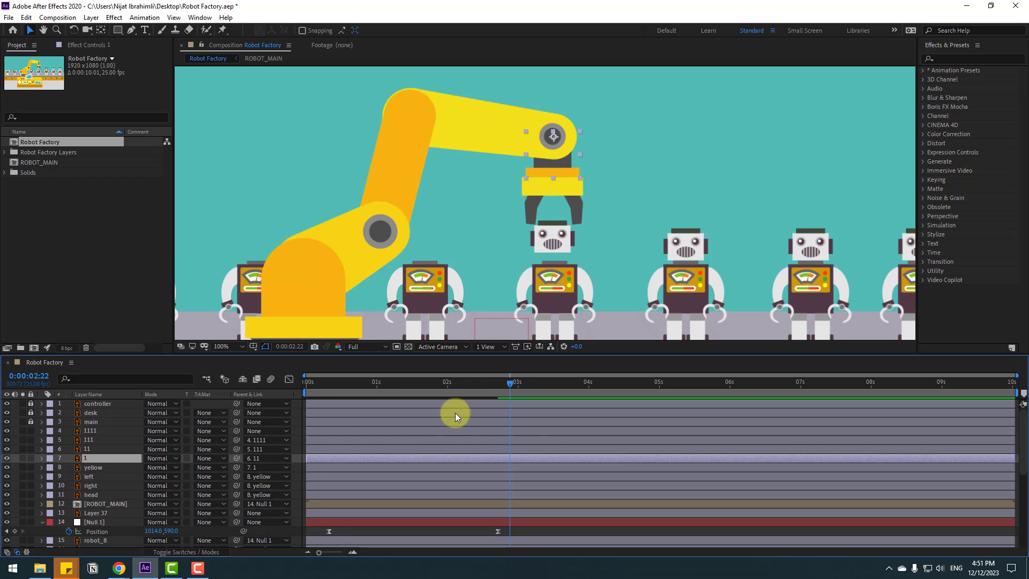
Enable Rotation keyframes on arm layers 1111, 111, 11 and 1 at 0:00:03:02.
left_click_drag(508, 382, 523, 382)
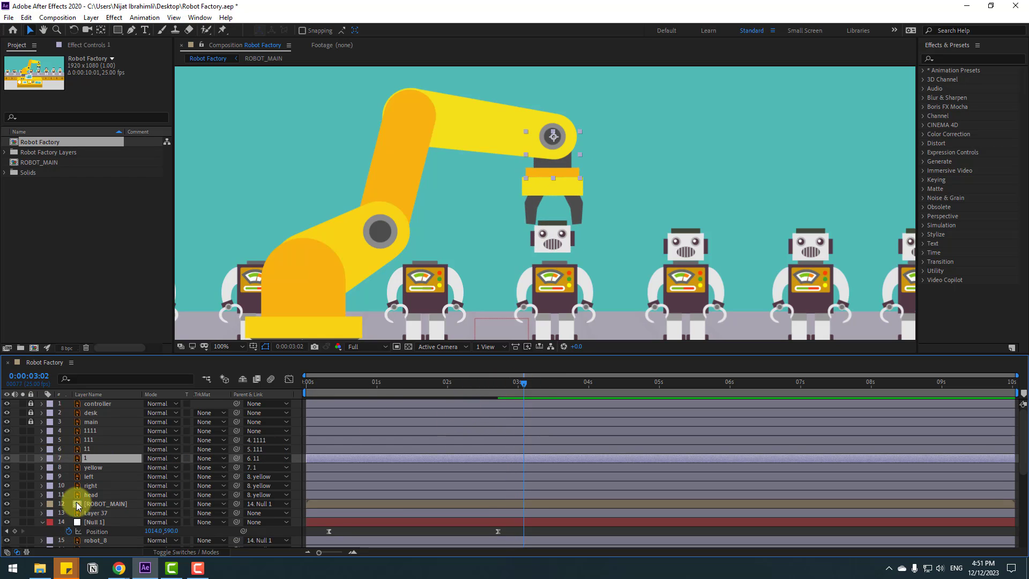
left_click(91, 434, "shift")
key("r")
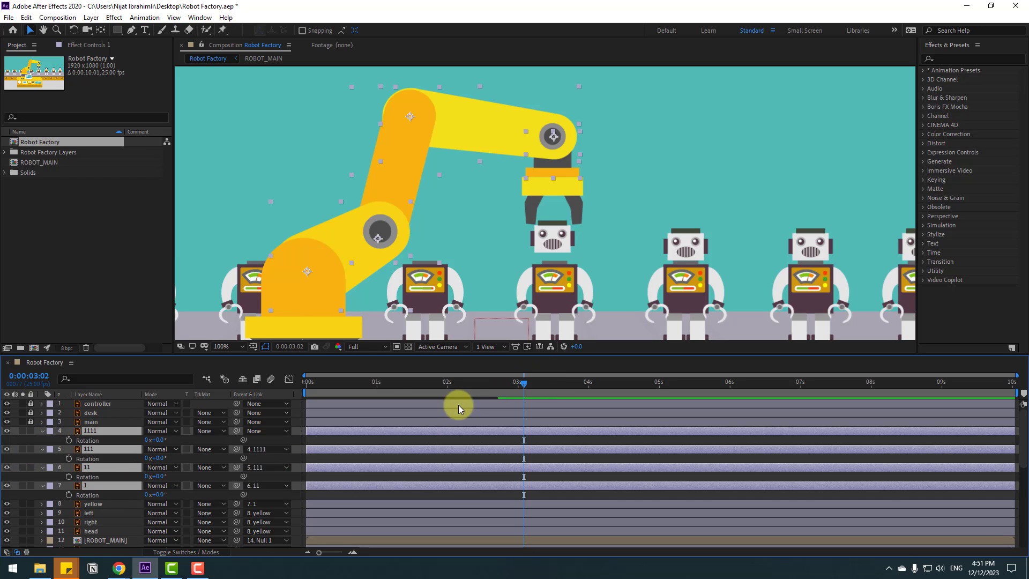
left_click(69, 440)
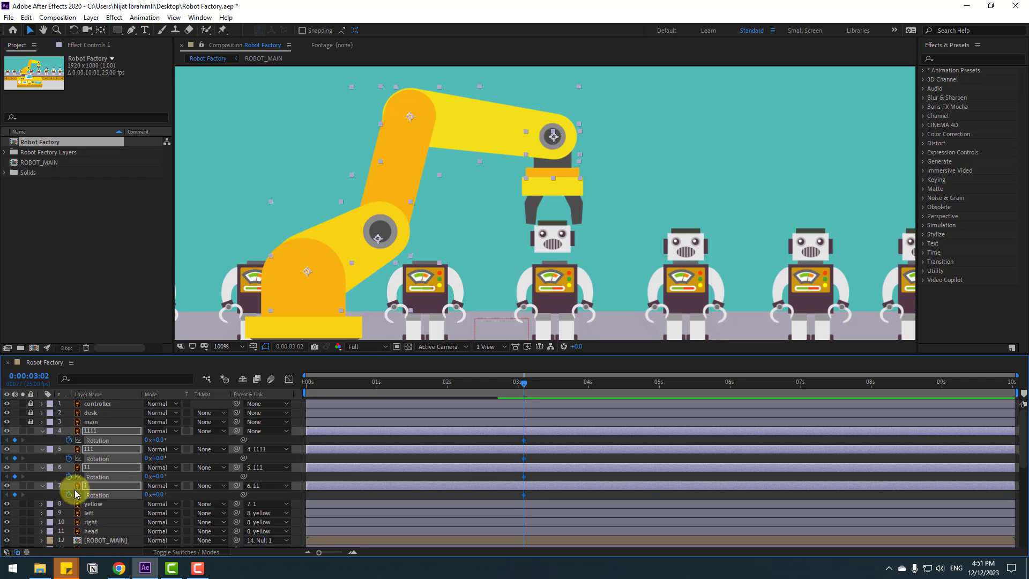
At 0:00:00:00, set Rotation to 31° on layer 1111, -106° on 111, 67° on 11 and 43° on 1, and preview the motion.
left_click_drag(523, 382, 289, 388)
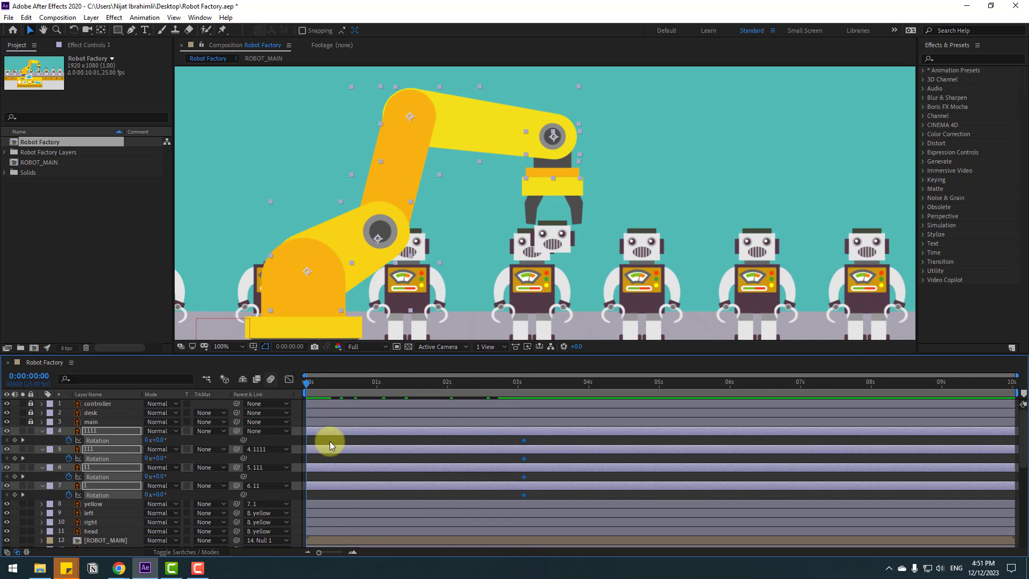
left_click(329, 441)
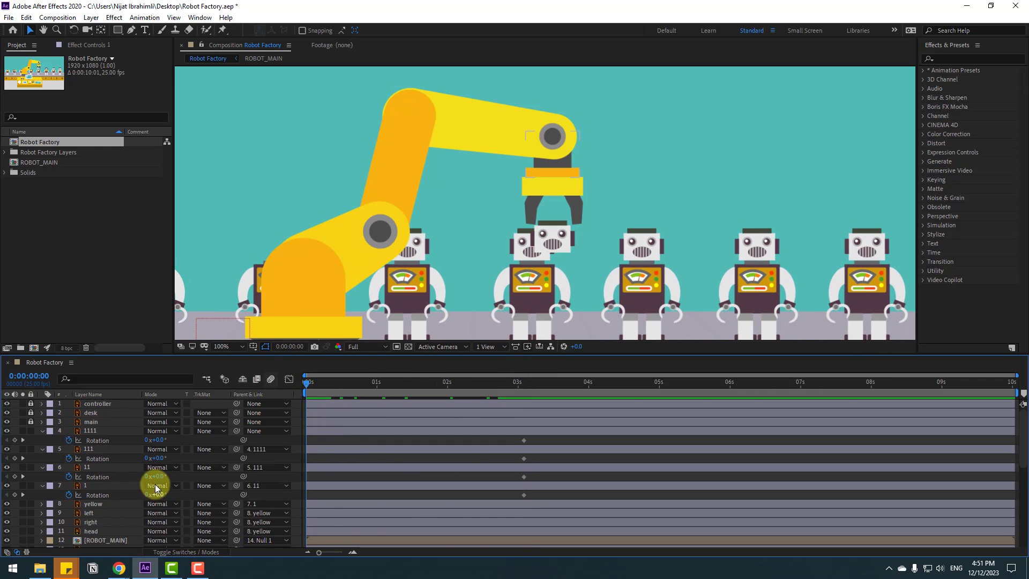
left_click_drag(159, 442, 105, 464)
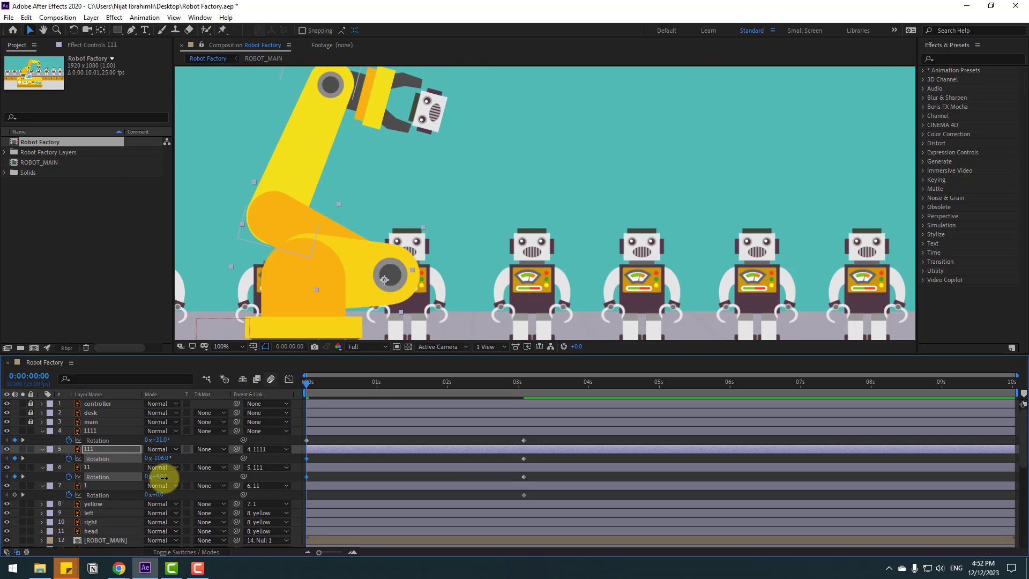
mouse_move(163, 477)
left_mouse_down()
mouse_move(198, 474)
mouse_move(167, 493)
mouse_move(178, 491)
left_mouse_up()
key("space")
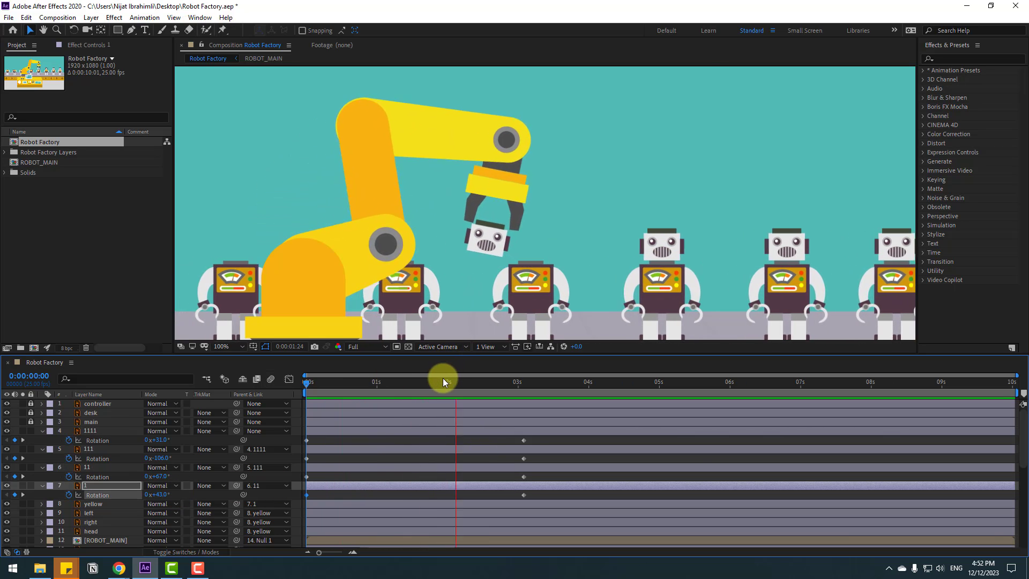
Apply Easy Ease to all Rotation keyframes of layers 1111, 111, 11 and 1.
left_click(230, 346)
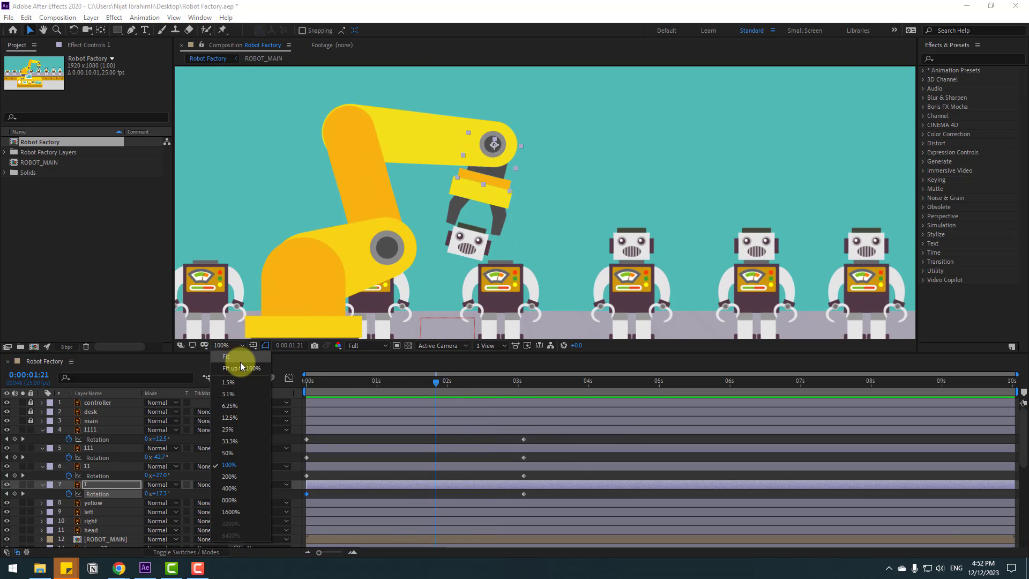
left_click(240, 366)
left_click_drag(538, 448, 490, 438)
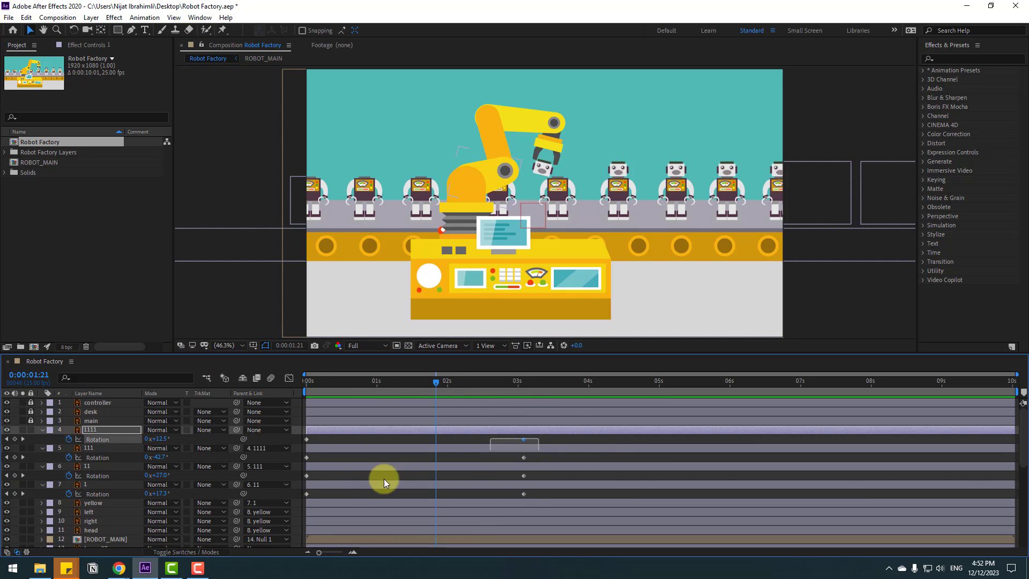
left_click_drag(383, 482, 305, 506)
right_click(308, 488)
mouse_move(311, 487)
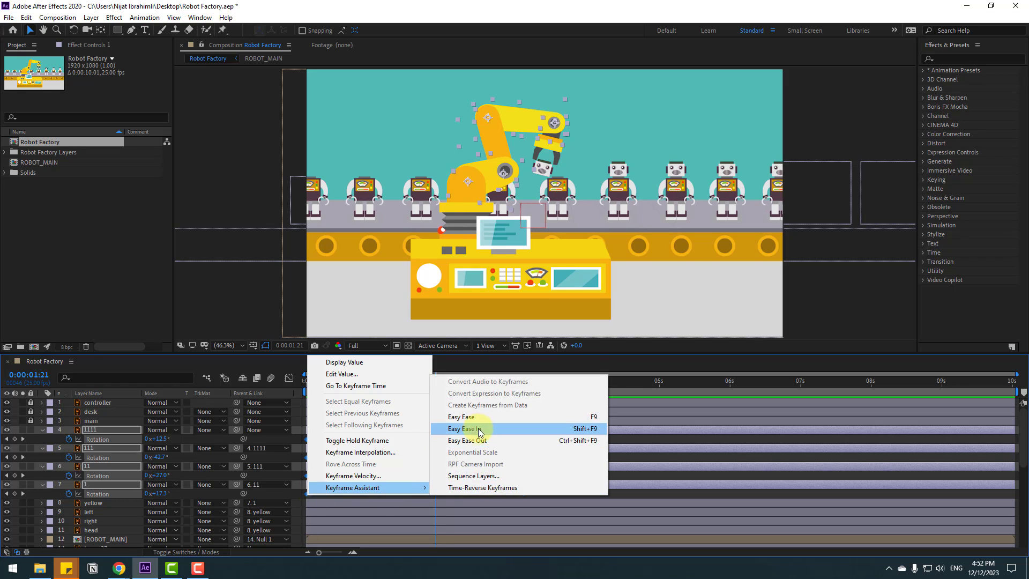
left_click(479, 429)
Shorten the arm's movement and shift its Rotation keyframes to run from about 0:00:00:13 to 0:00:02:03.
left_click_drag(531, 434, 520, 494)
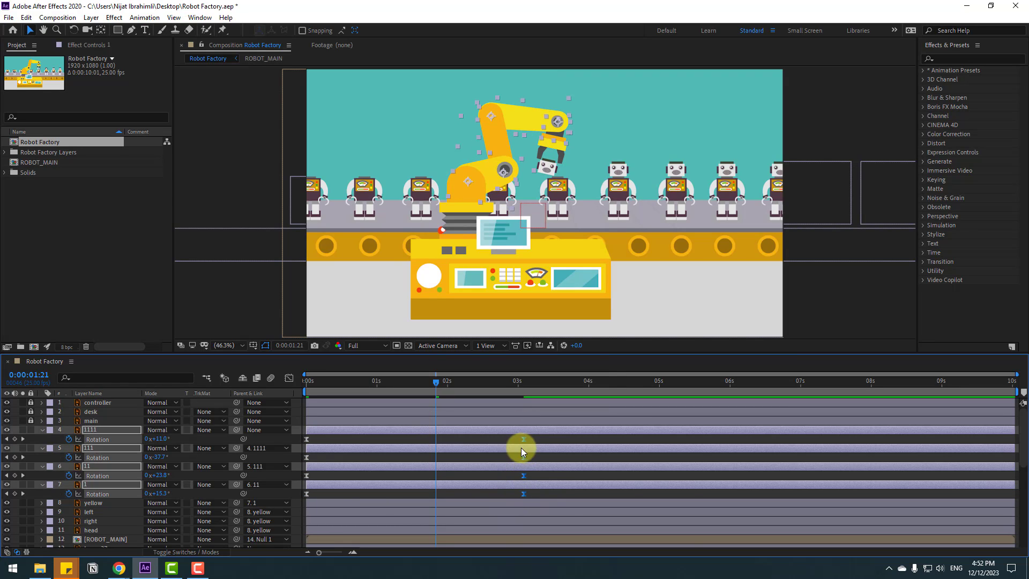
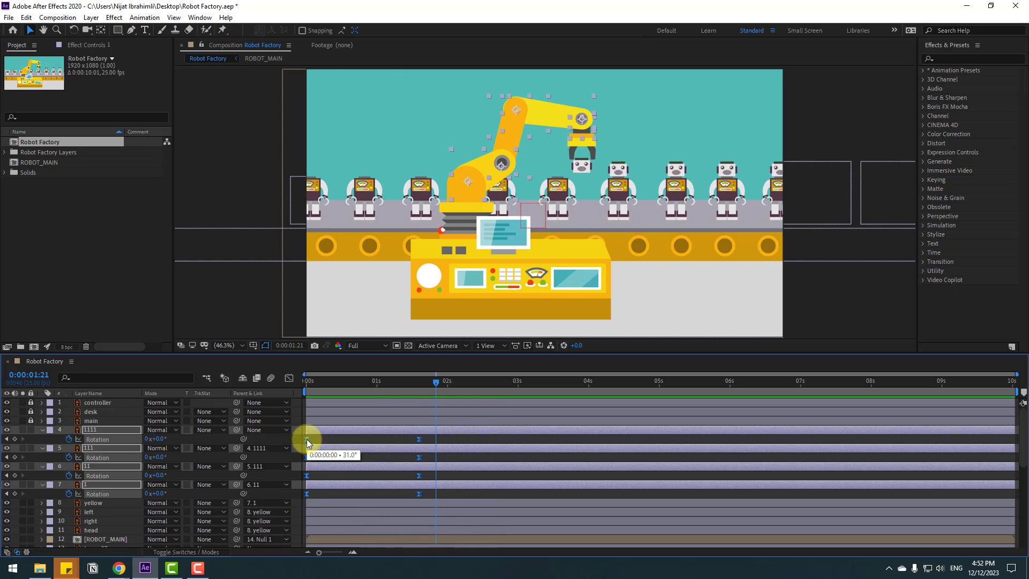
left_click_drag(309, 443, 345, 441)
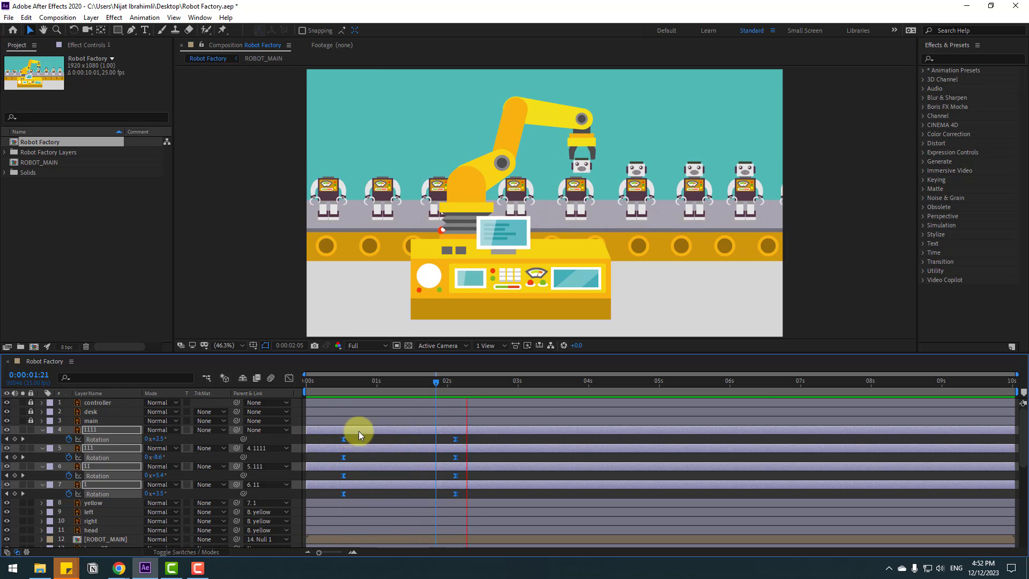
Add a Rotation keyframe with a more negative angle to layer 111 at 0:00:01:07.
mouse_move(413, 383)
left_mouse_down()
mouse_move(368, 381)
mouse_move(397, 382)
left_mouse_up()
left_click(416, 439)
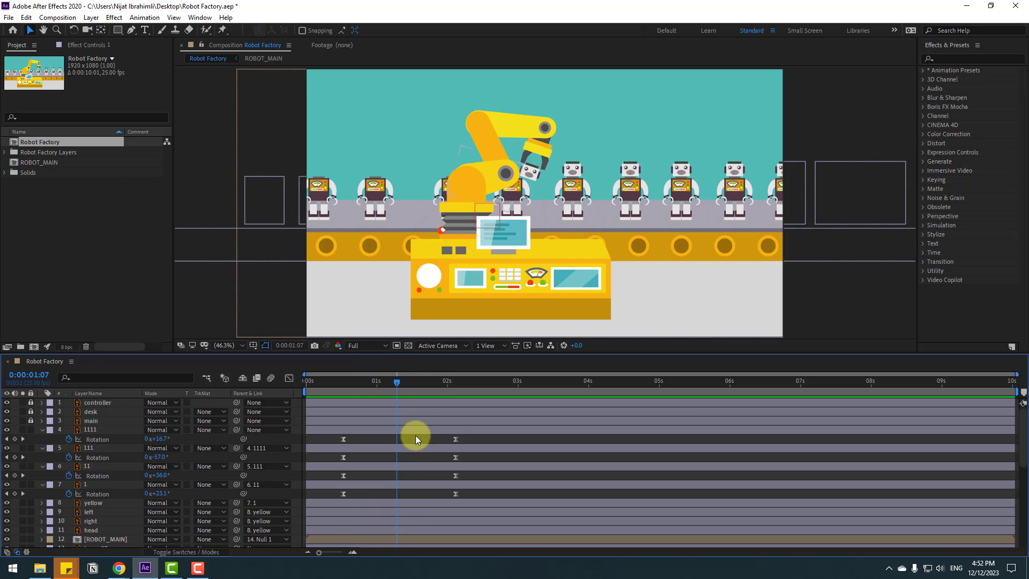
left_click(477, 131)
left_click_drag(157, 458, 148, 457)
Set layer 1111's Rotation to 18.7° at 0:00:01:14 and preview the arm's motion.
left_click_drag(323, 381, 417, 393)
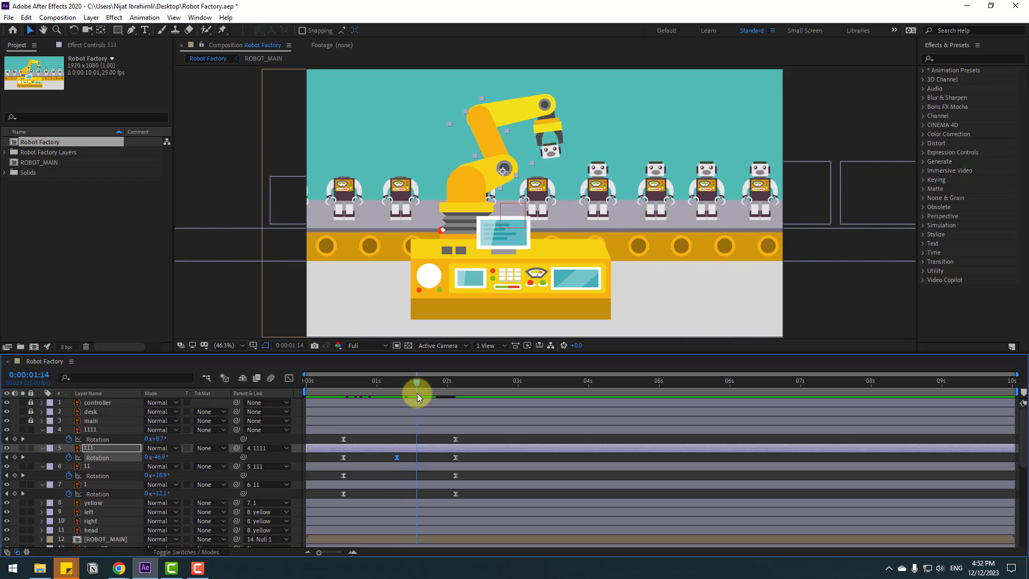
left_click(430, 429)
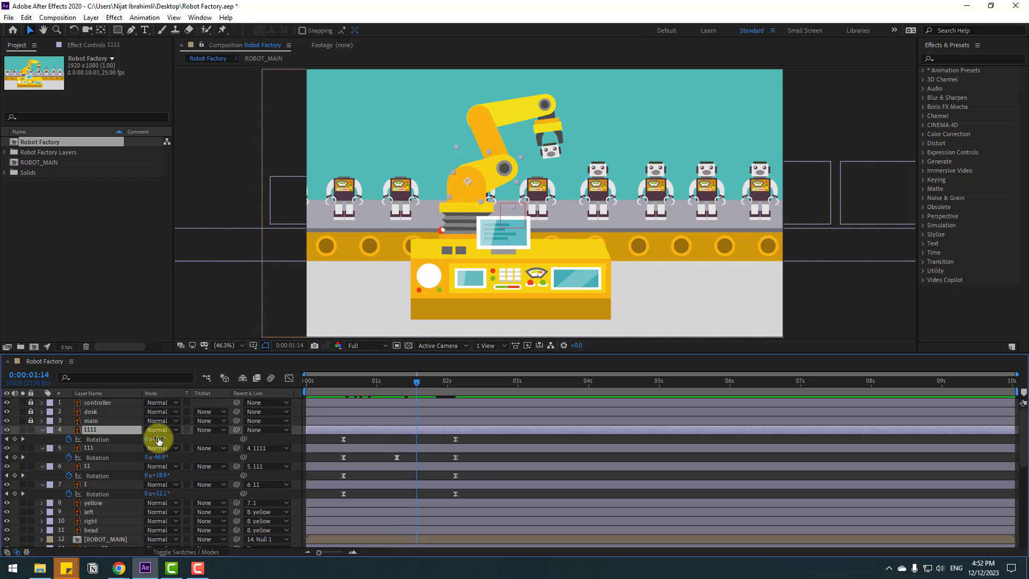
left_click_drag(159, 438, 207, 436)
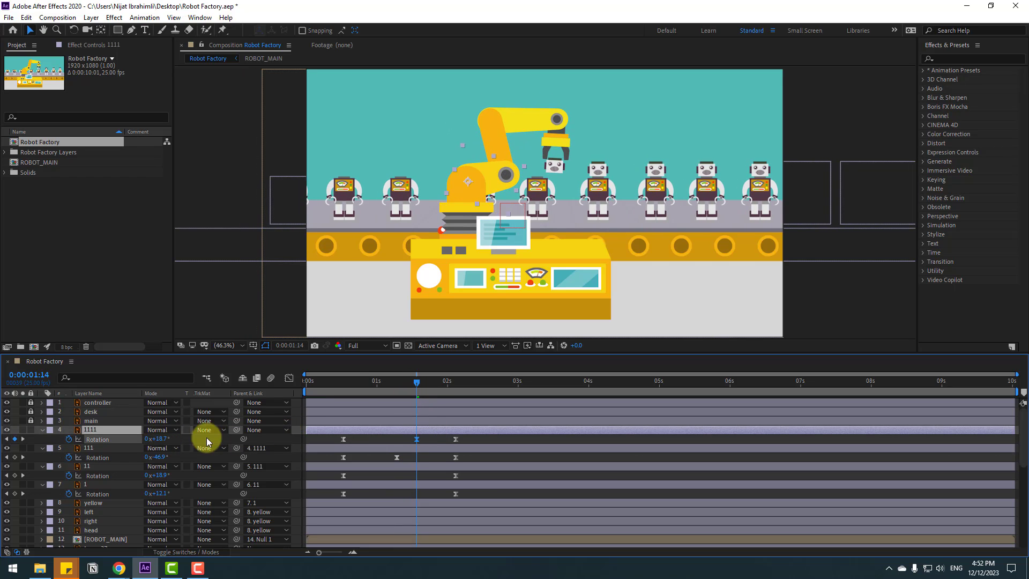
left_click(362, 382)
key("space")
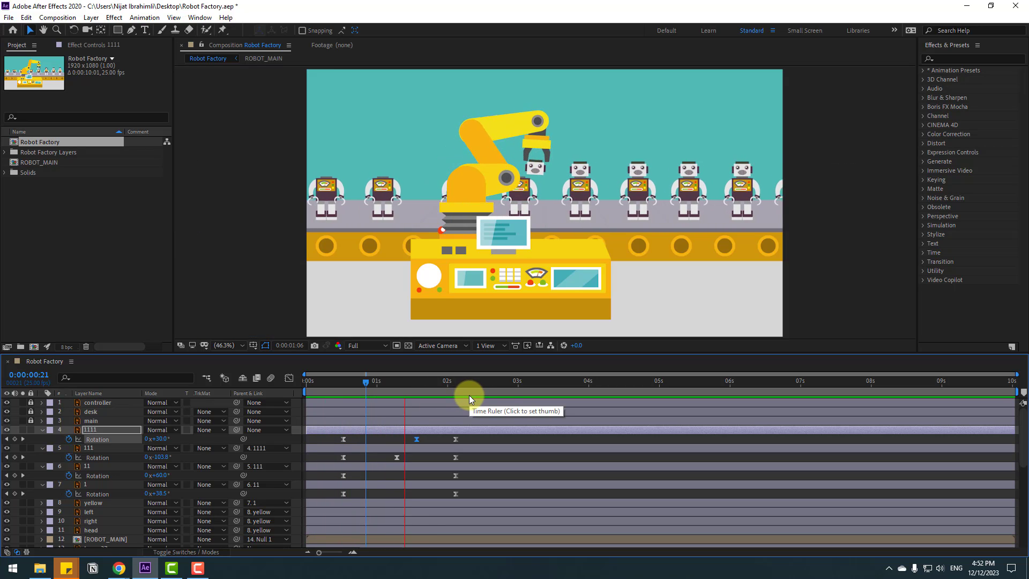
Add a Rotation keyframe with a smaller angle to layer 11 at 0:00:01:01 and preview the motion.
left_click_drag(412, 381, 380, 382)
left_click(88, 466)
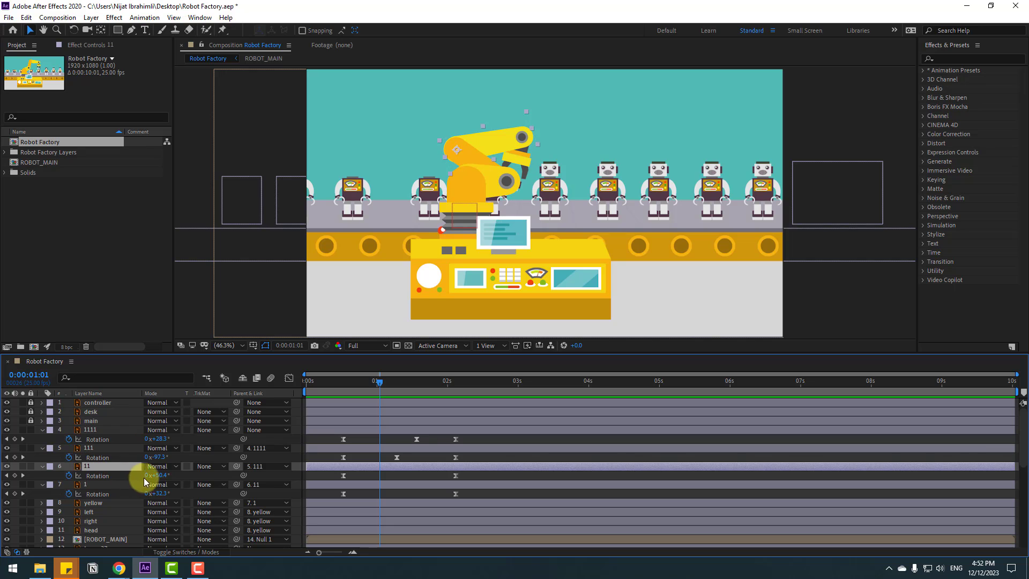
left_click_drag(160, 475, 155, 476)
left_click_drag(385, 382, 448, 395)
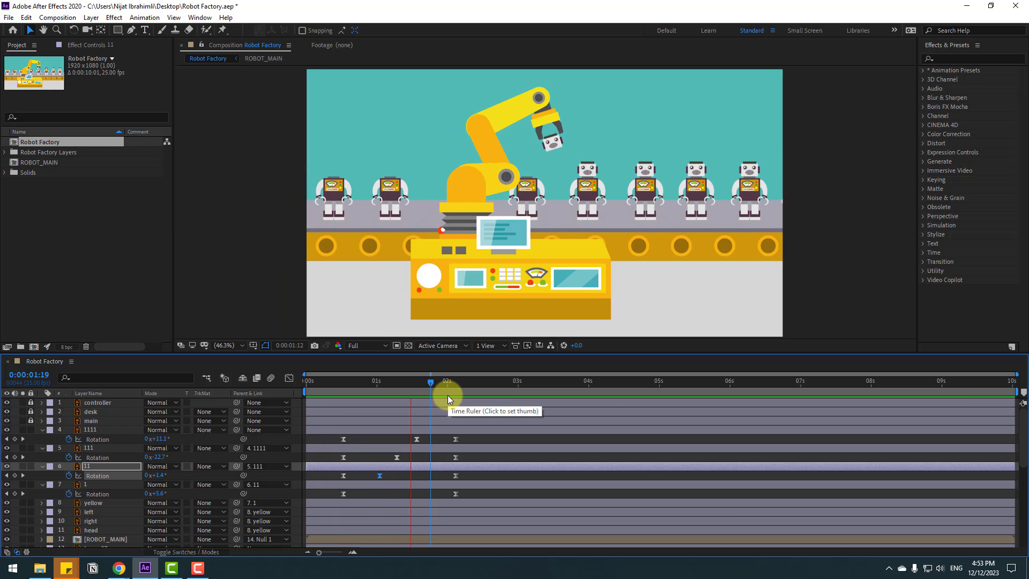
Add a Rotation keyframe with a larger angle to layer 1 at 0:00:01:12 and preview the motion.
left_click(428, 381)
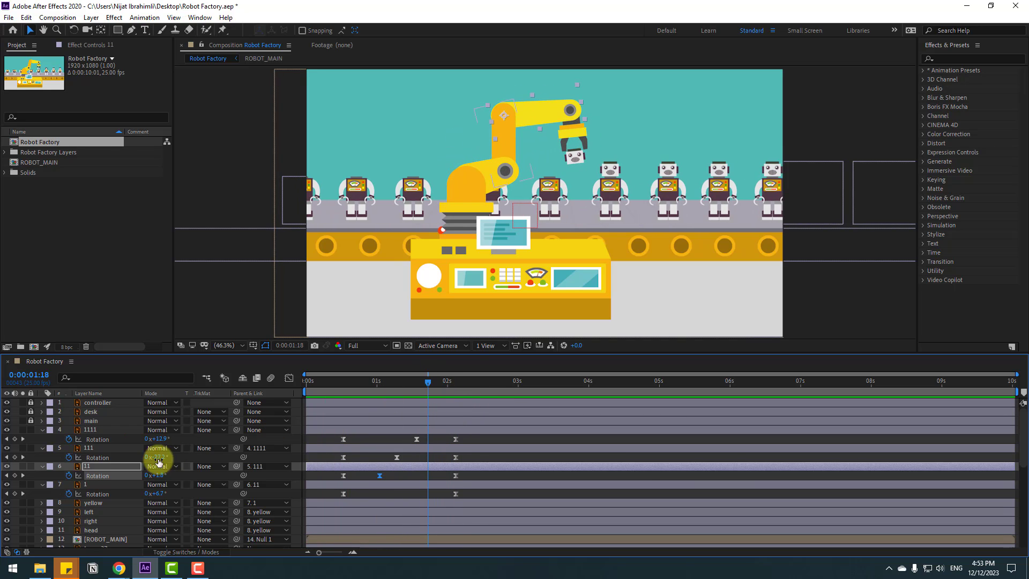
left_click(84, 484)
left_click(410, 382)
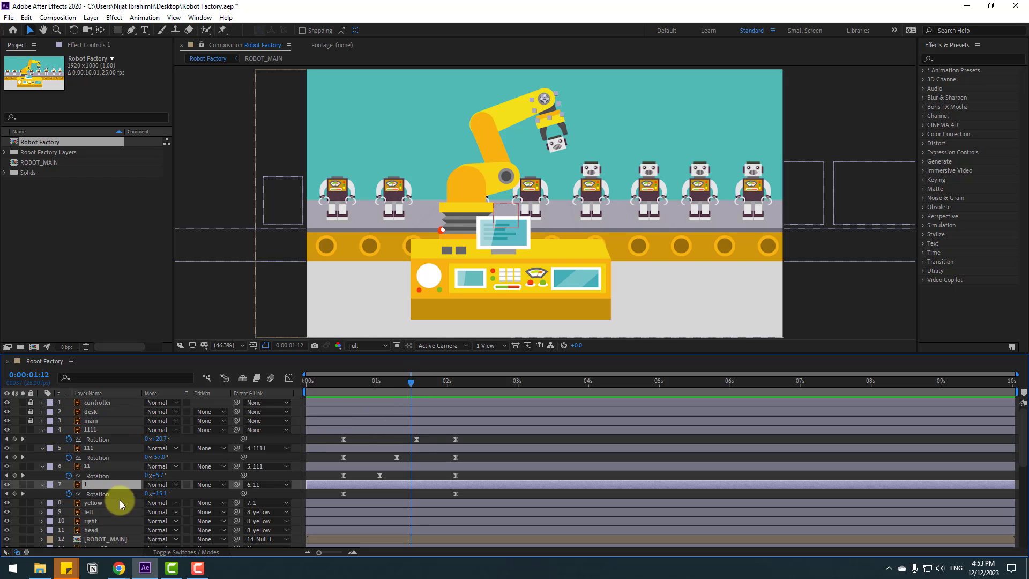
mouse_move(169, 493)
left_mouse_down()
mouse_move(158, 492)
mouse_move(171, 492)
left_mouse_up()
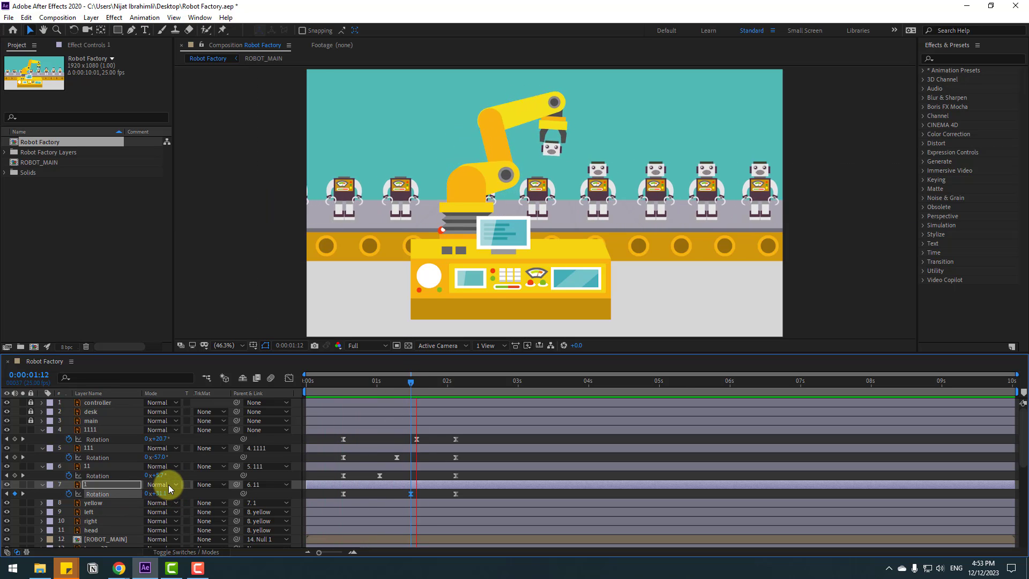
Save the project, set layer 1's Rotation keyframe at 0:00:02:03 to -8° and preview the swing.
left_click_drag(423, 380, 455, 380)
key("slash")
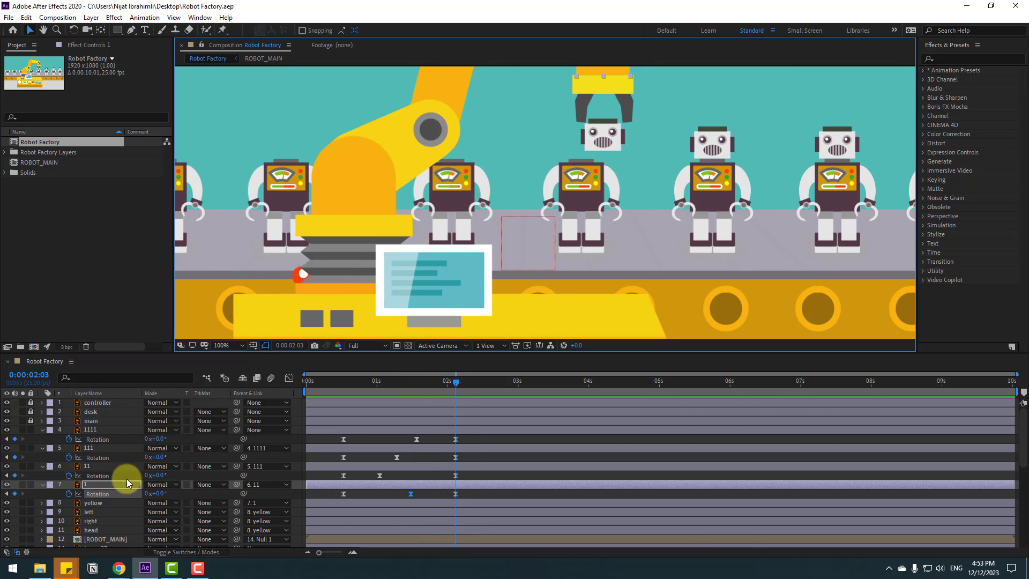
left_click(431, 494)
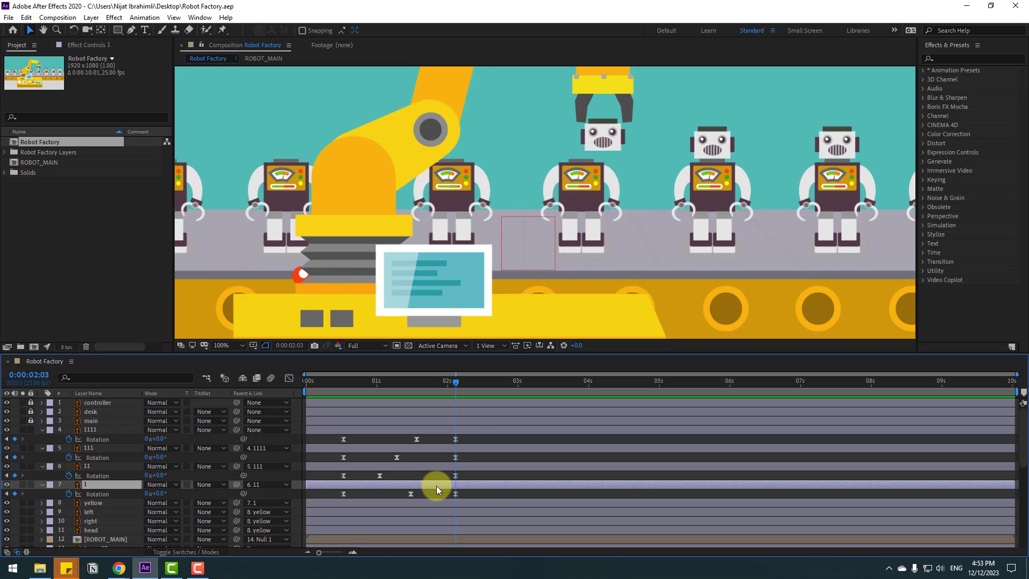
left_click_drag(663, 196, 599, 266)
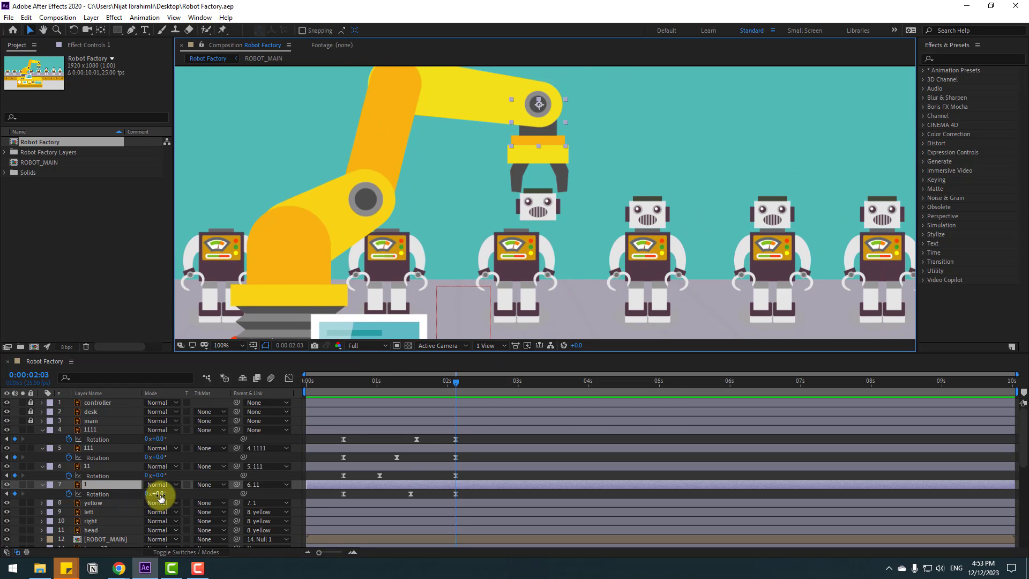
left_click_drag(158, 494, 154, 489)
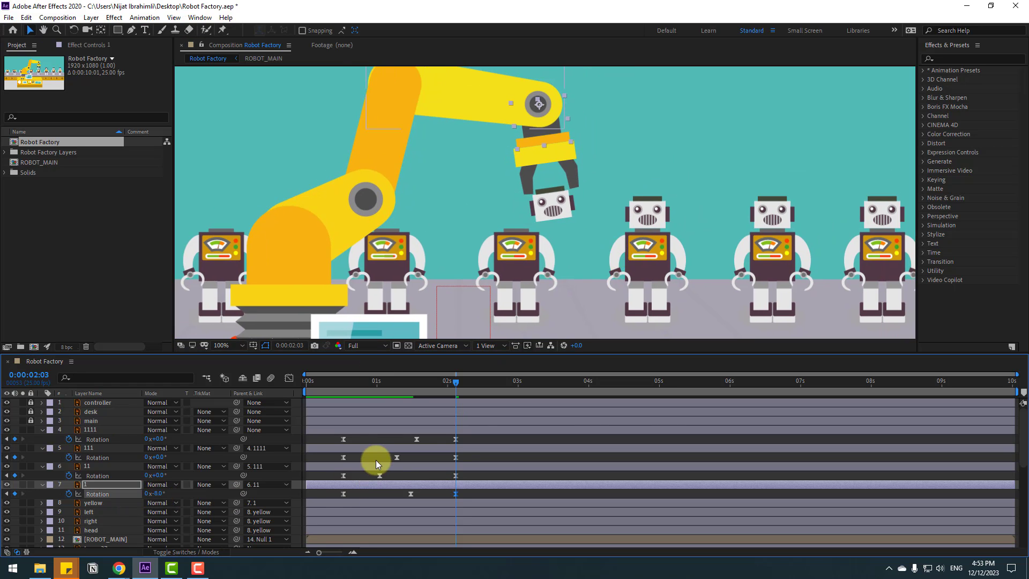
key("space")
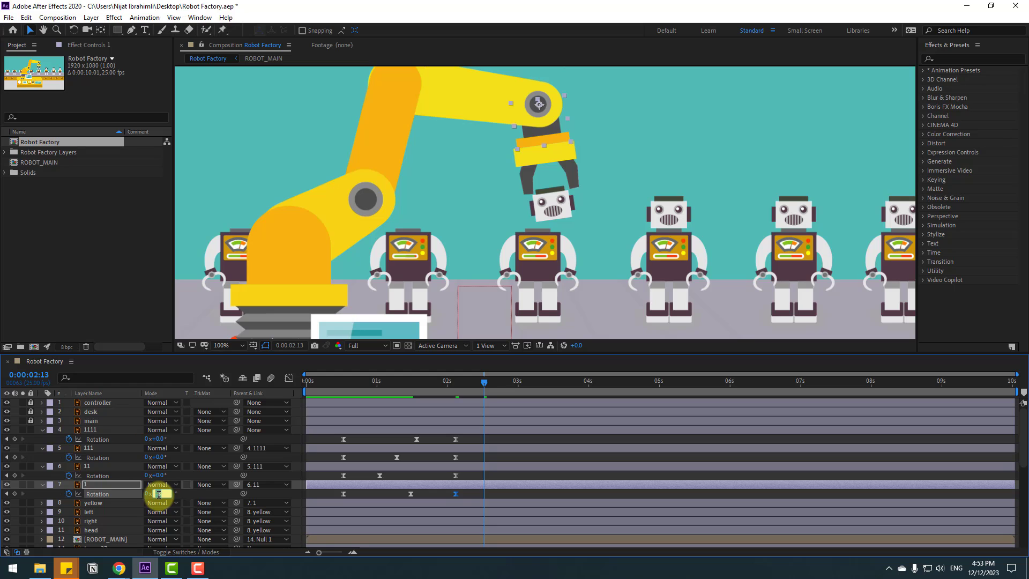
Set layer 1's Rotation to 4° at 0:00:02:13 so the claw swings back.
type("4")
key("Return")
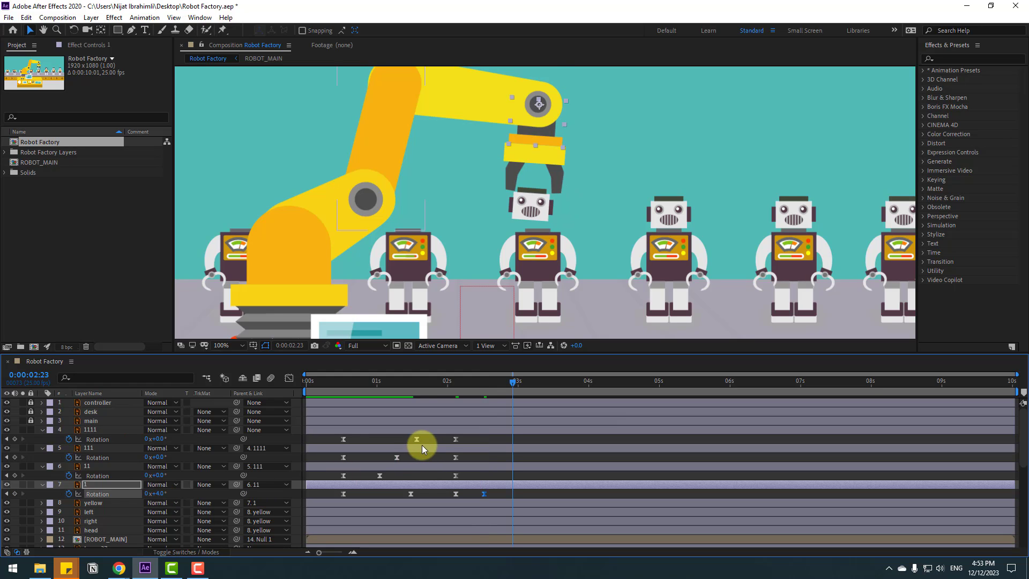
key("space")
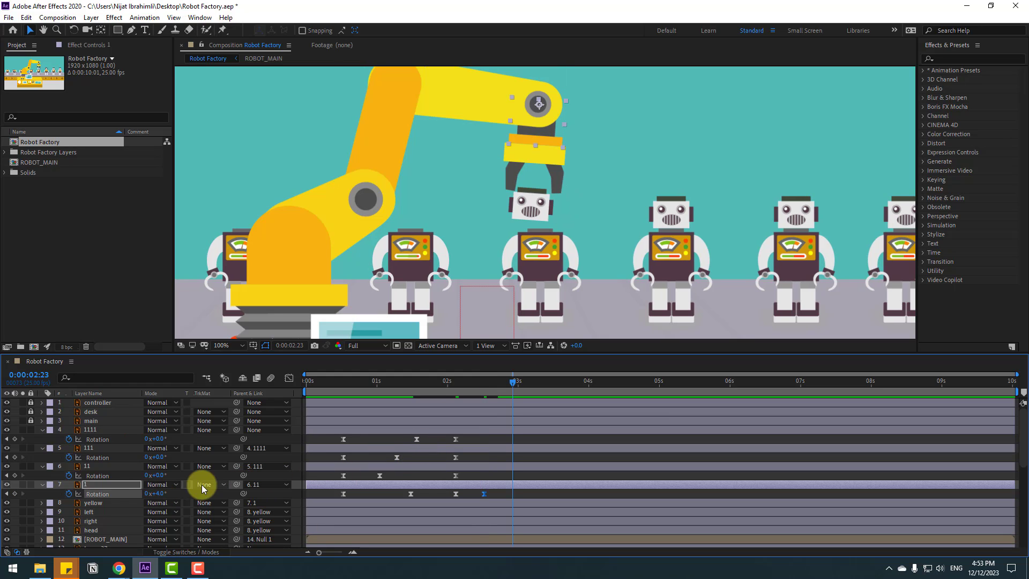
Add Rotation keyframes to layer 1 at 0:00:02:23 and at 0:00:03:08, the latter at 0°, and preview the settling swing.
left_click_drag(162, 493, 162, 493)
key("shift+Page_Down")
left_click(158, 494)
type("0")
key("Return")
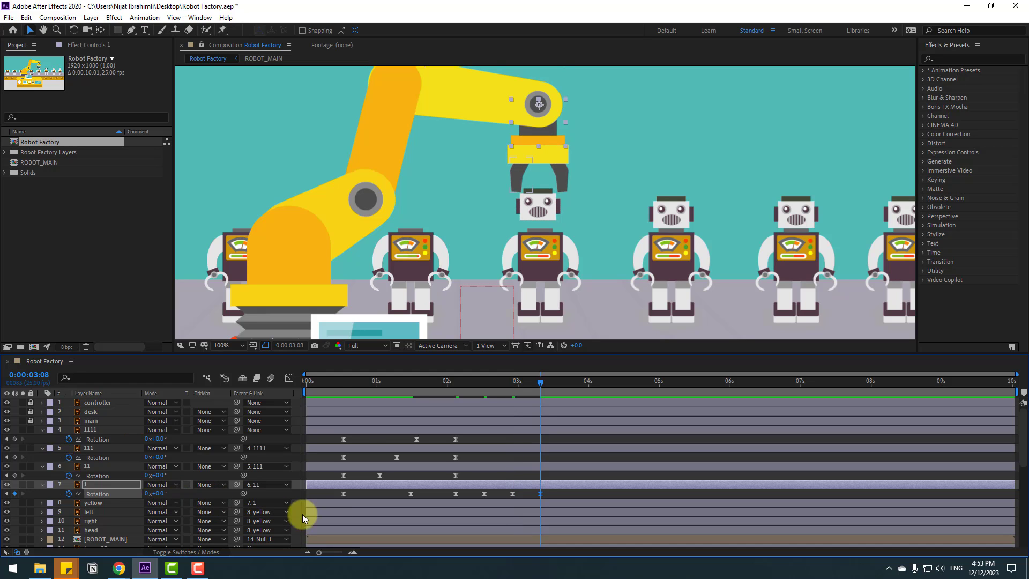
key("space")
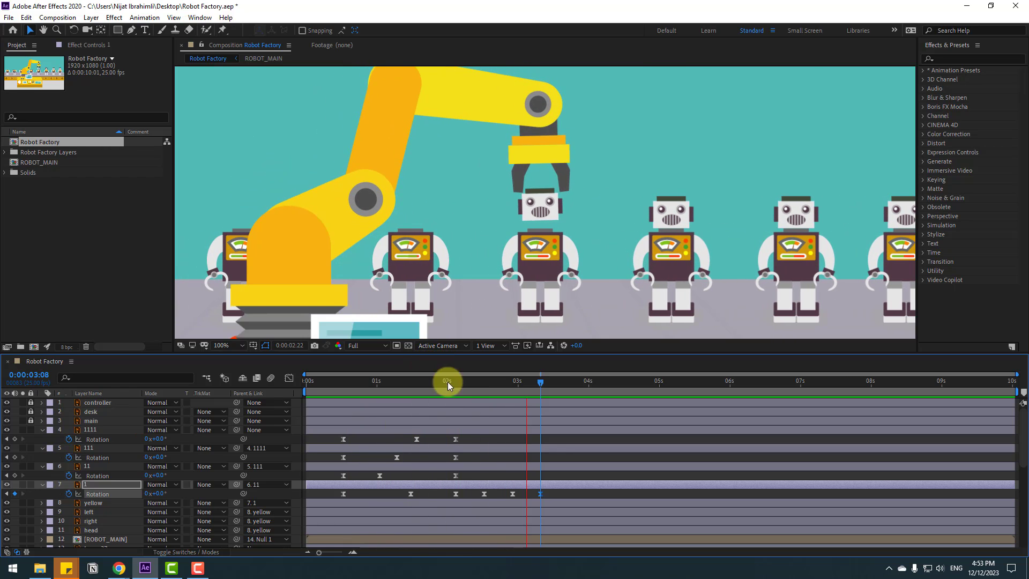
left_click(383, 382)
left_click_drag(379, 384, 490, 384)
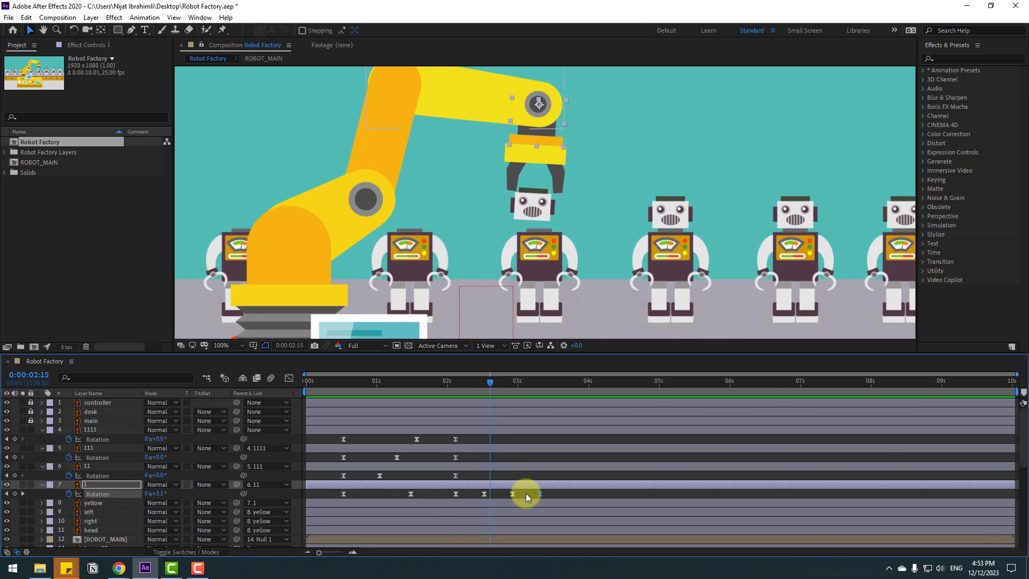
Shift all of layer 1's Rotation keyframes after the first about five frames earlier and preview the arm motion.
left_click_drag(436, 497, 395, 496)
key("space")
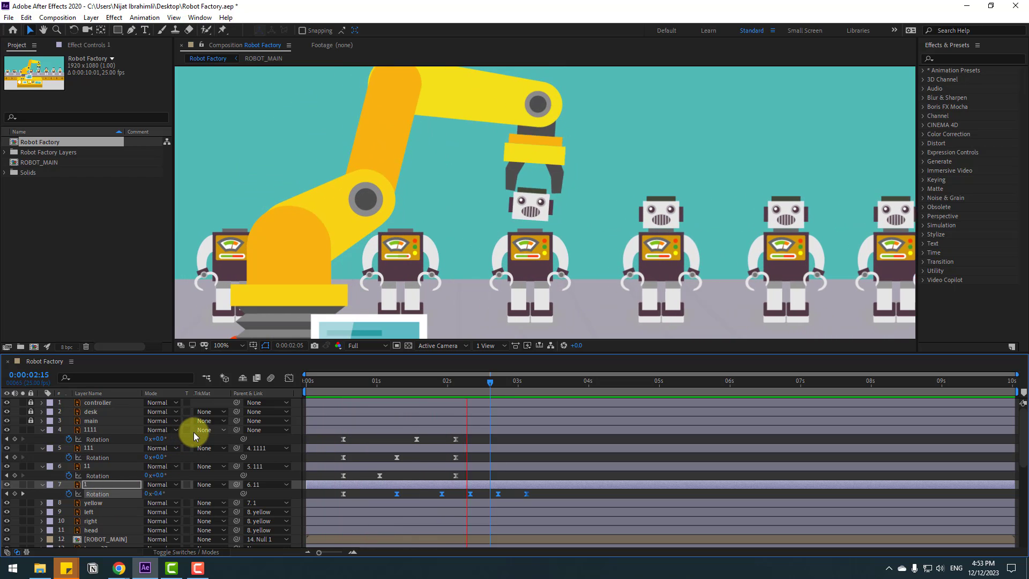
scroll(496, 273, "down", 2)
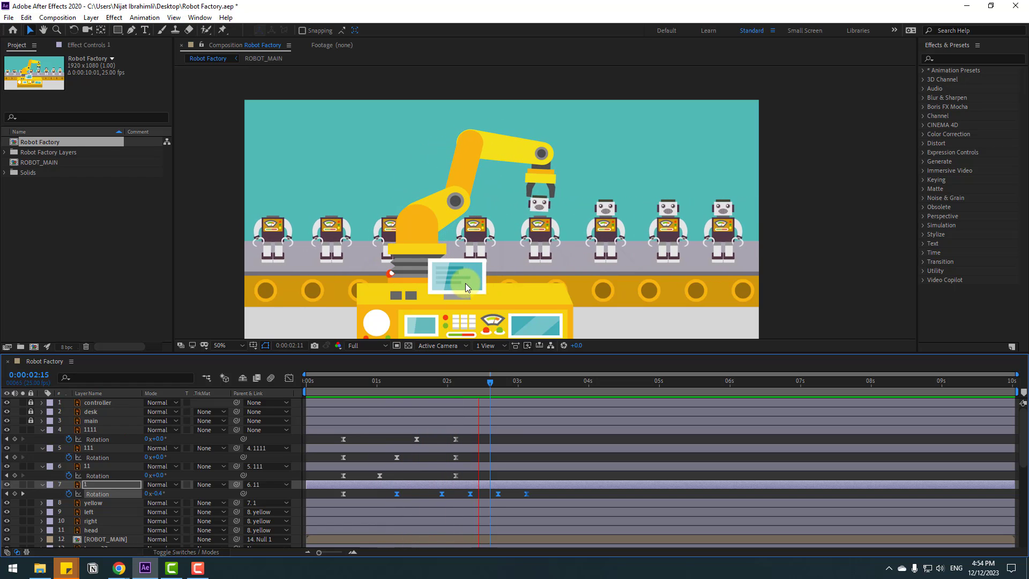
left_click_drag(489, 385, 519, 381)
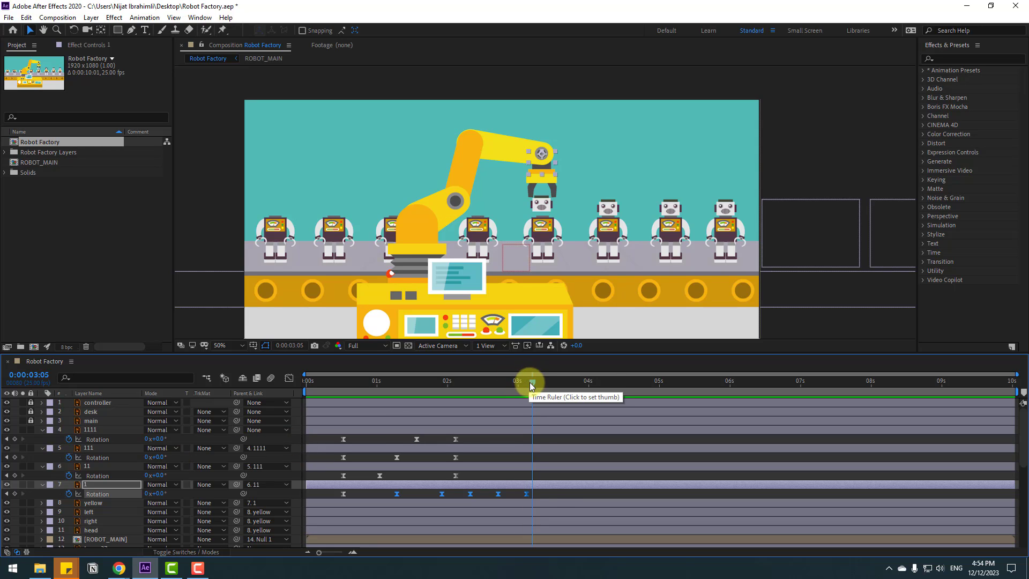
Add hold Rotation keyframes at 0:00:03:05 to layers 1111, 111, 11 and 1.
left_click_drag(527, 383, 532, 382)
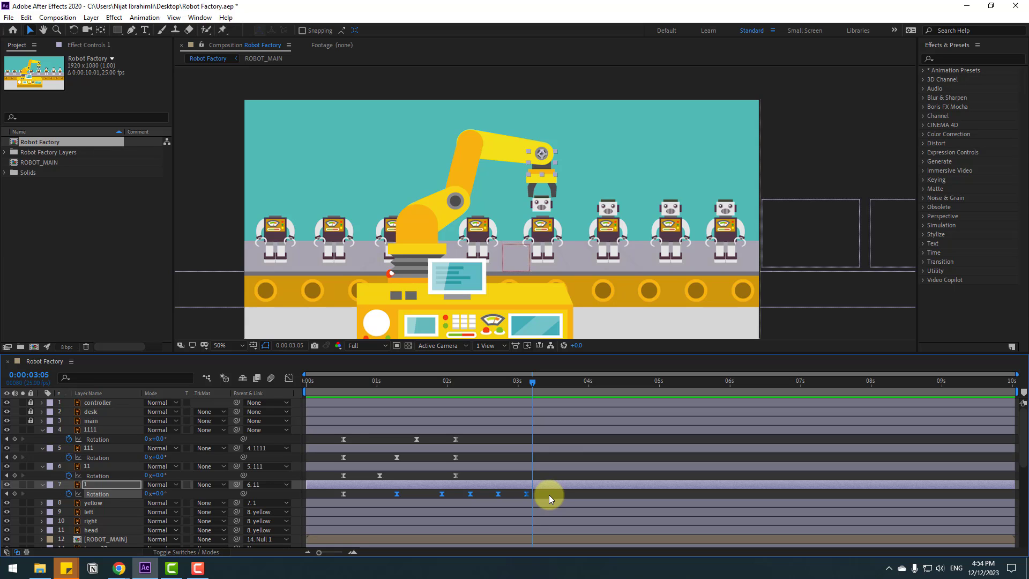
left_click(549, 494)
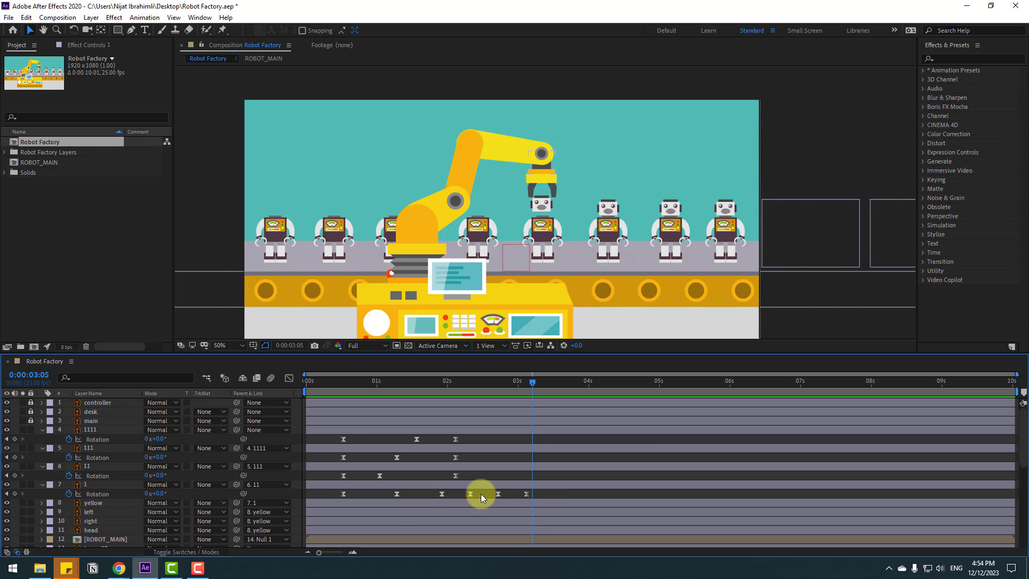
left_click(15, 439)
left_click(14, 457)
left_click(15, 476)
left_click(15, 494)
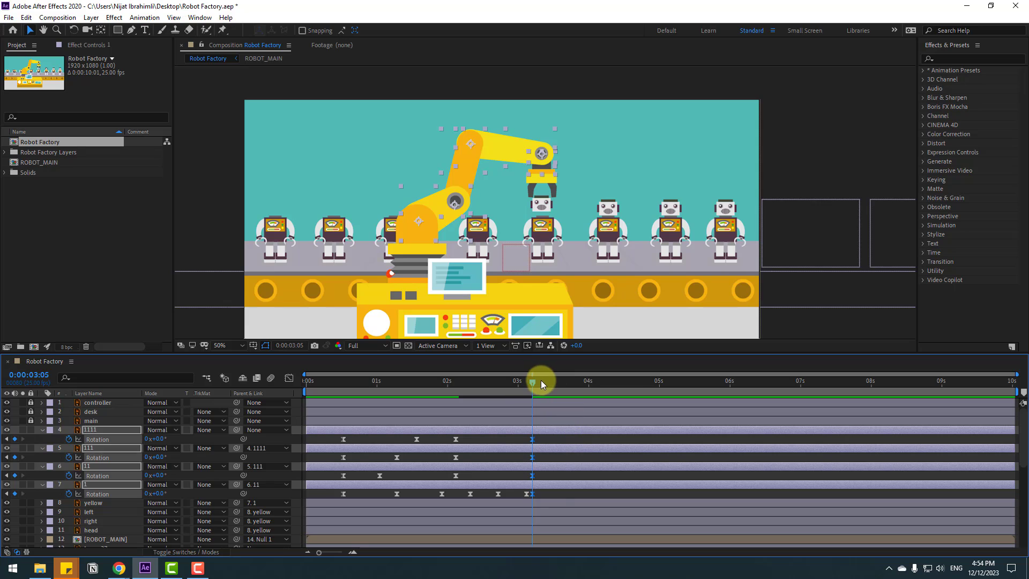
At 0:00:03:15, set layer 1111's Rotation to 2° and layer 1's Rotation to -1°.
left_click(560, 380)
left_click(377, 237)
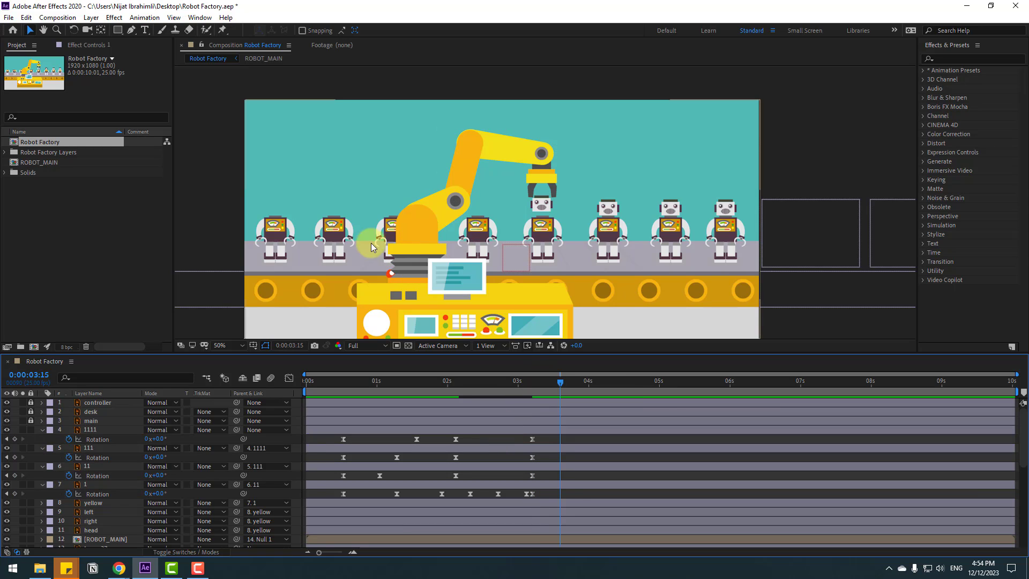
left_click_drag(159, 438, 161, 438)
key("period")
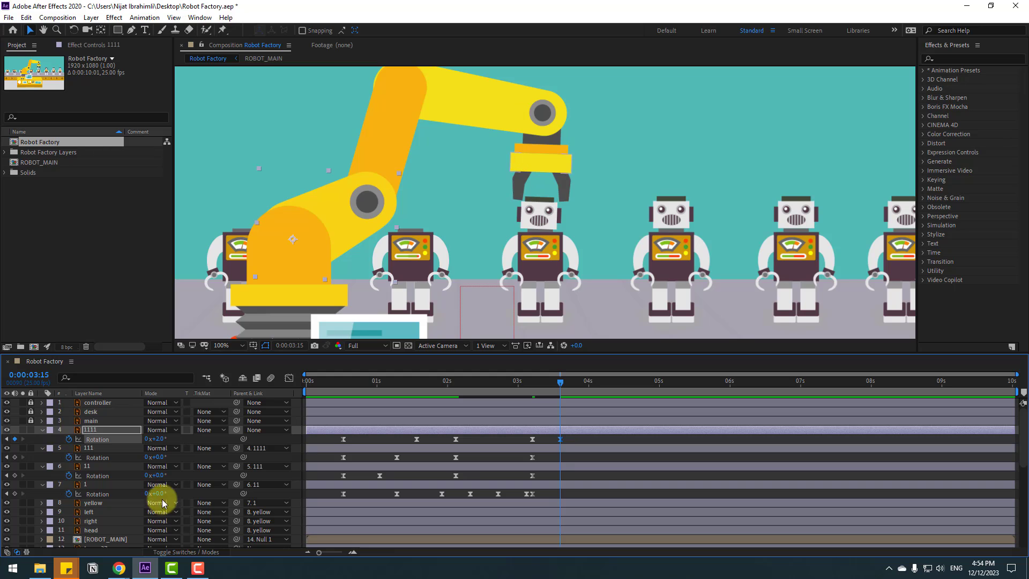
left_click_drag(159, 493, 163, 495)
Move the head layer slightly upward so it sits between the claw's two grips.
left_click_drag(536, 388, 509, 391)
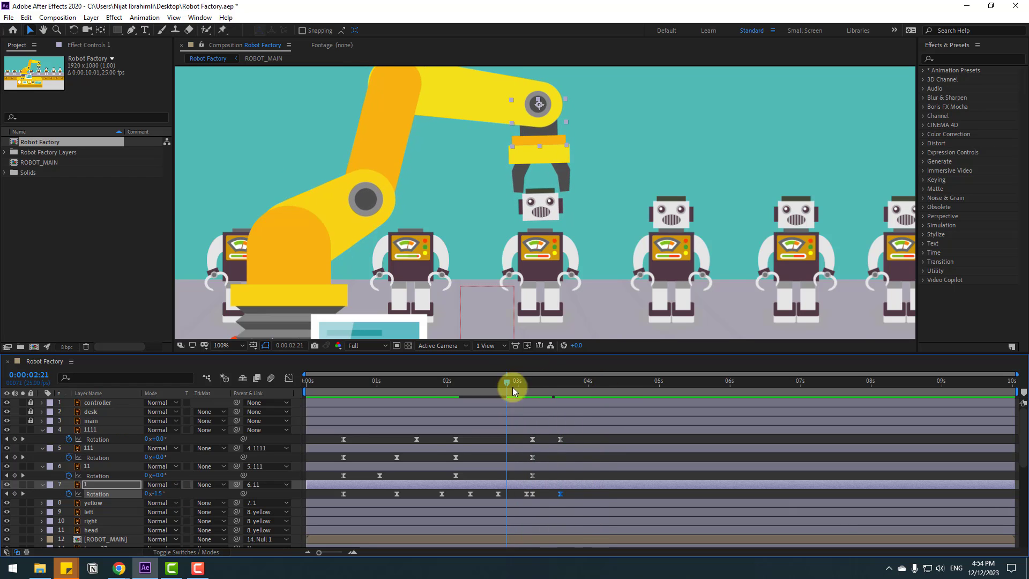
key("period")
key("period")
key("period")
key("period")
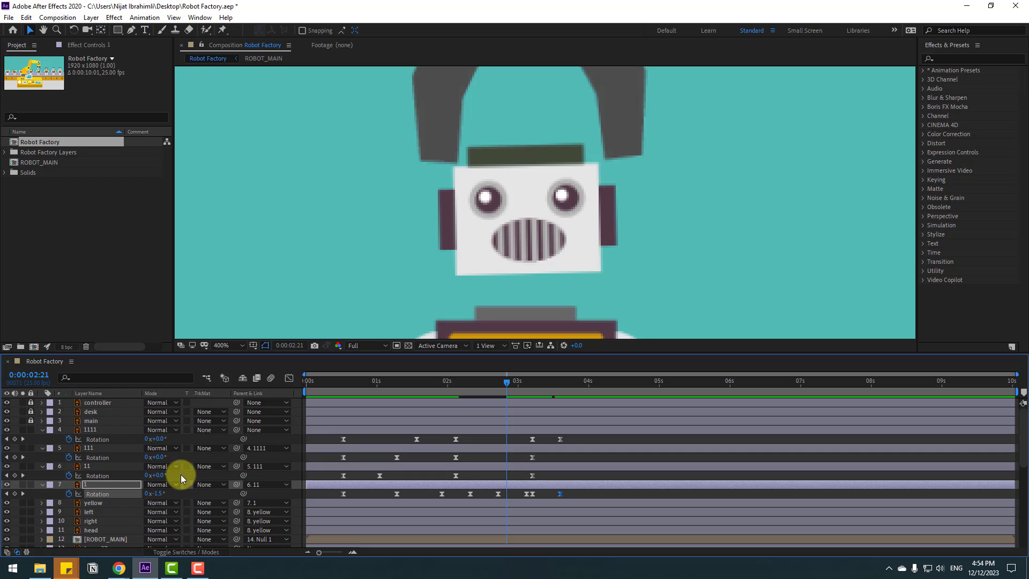
left_click(94, 529)
left_click_drag(520, 194, 528, 178)
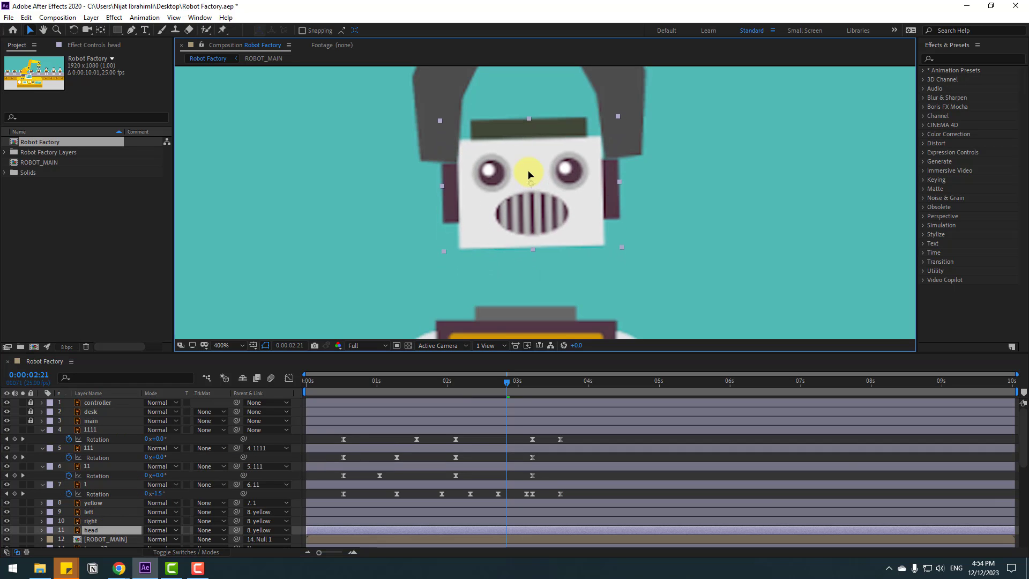
key("comma")
key("comma")
At 0:00:03:15, set layer 111's Rotation to 2° and layer 1's Rotation to -3°, and check the lowering motion.
left_click_drag(482, 382, 560, 387)
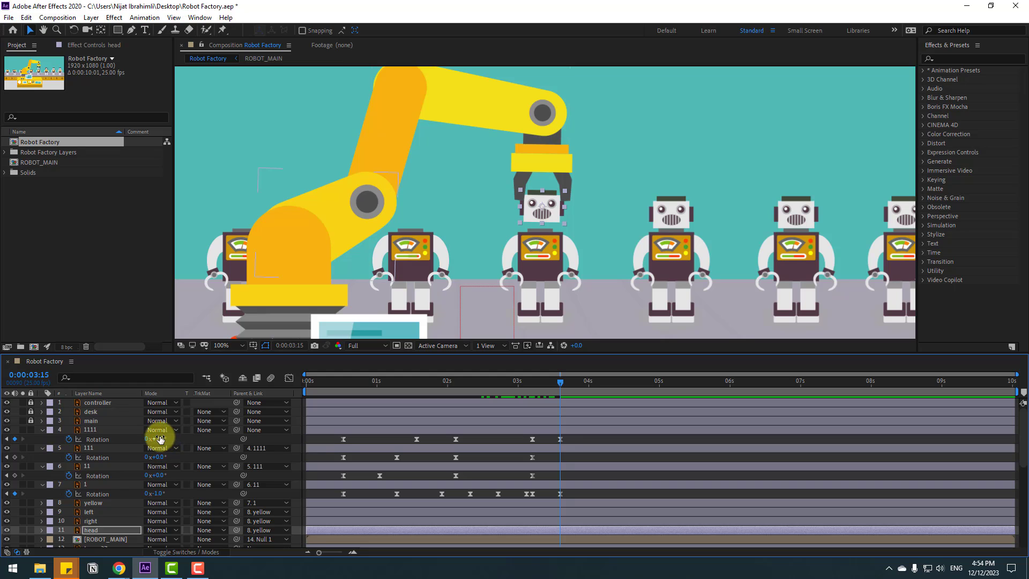
left_click_drag(161, 457, 159, 457)
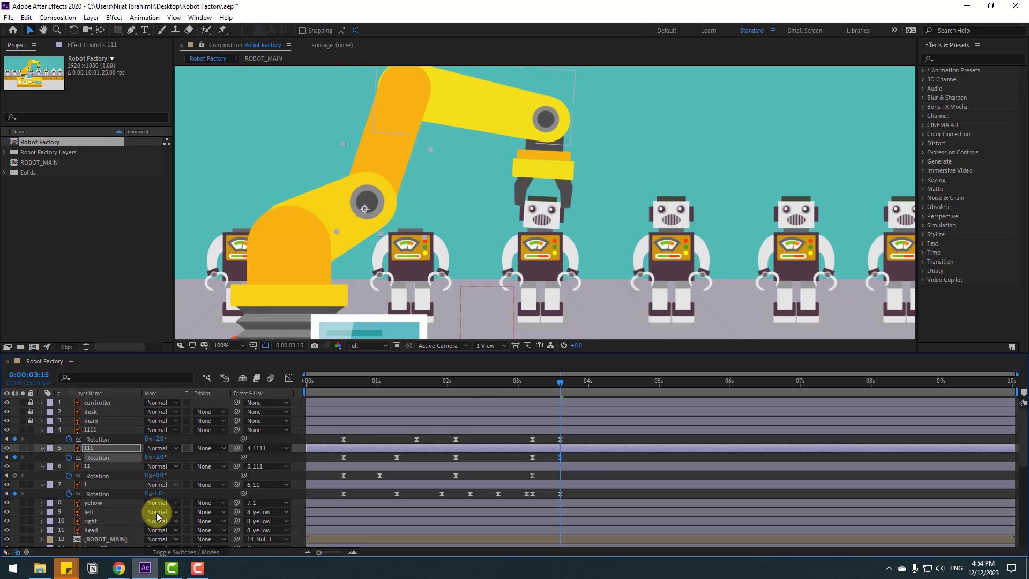
left_click(156, 493)
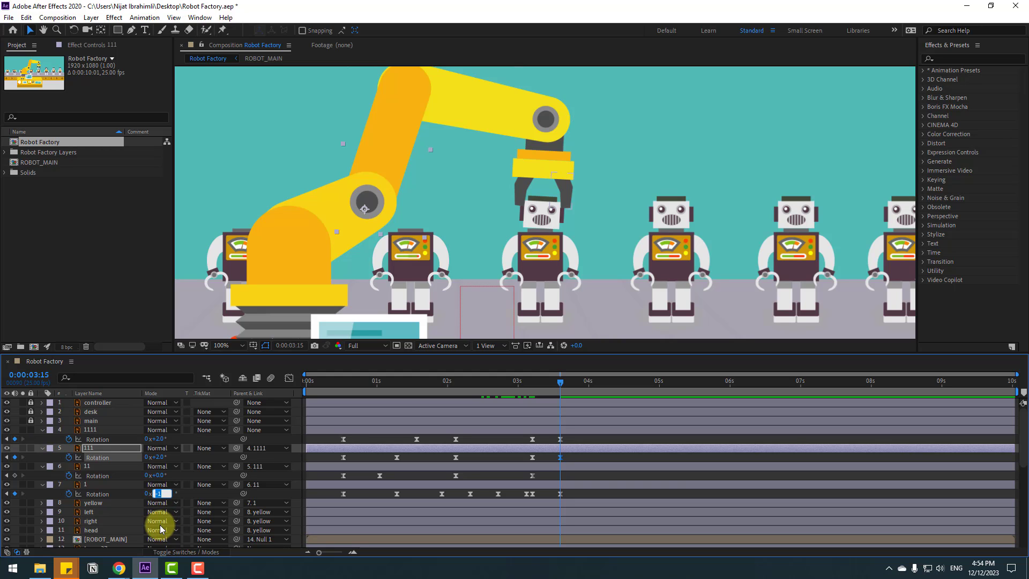
type("-2")
key("Return")
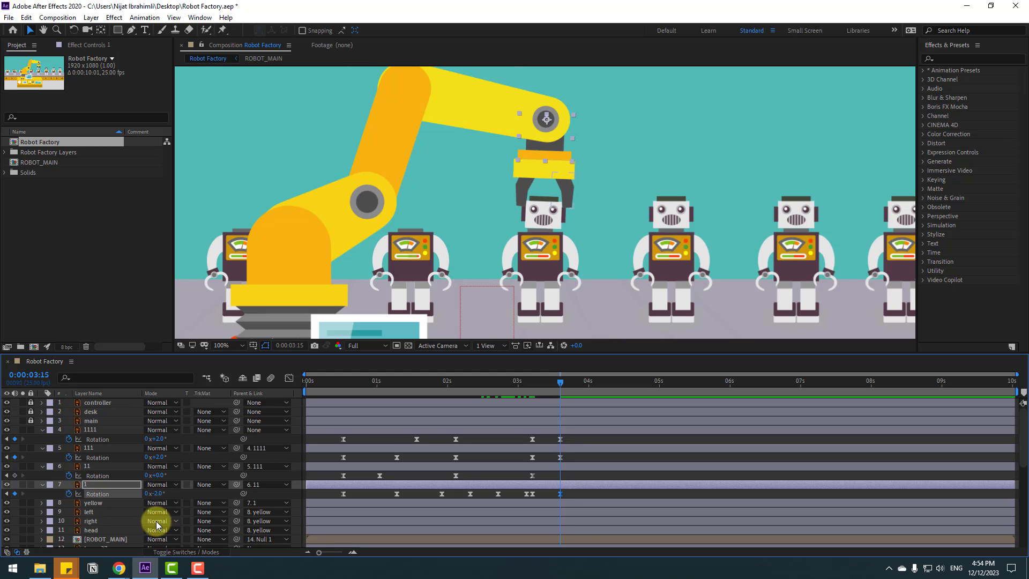
type("-3")
key("Return")
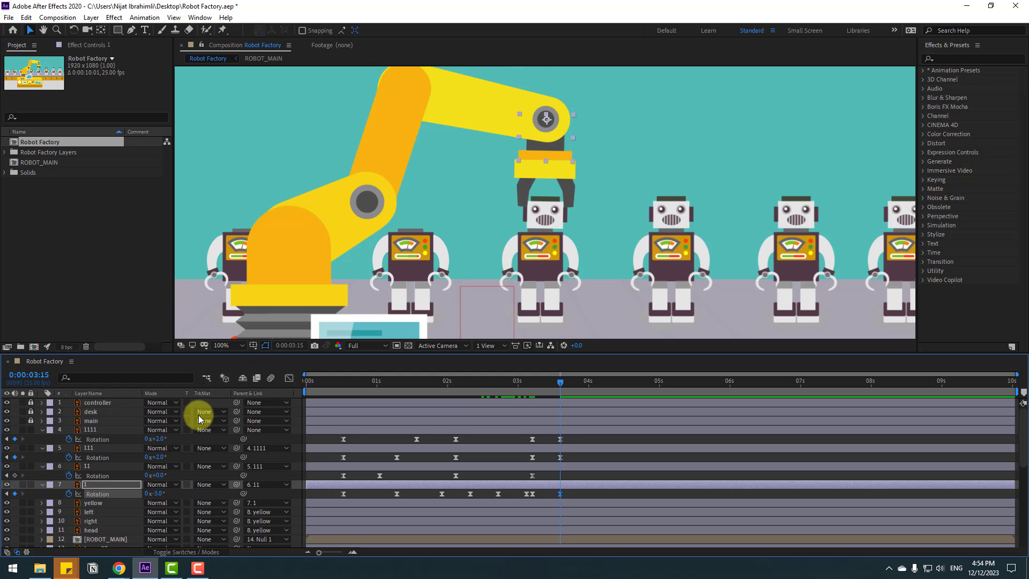
left_click_drag(158, 475, 161, 450)
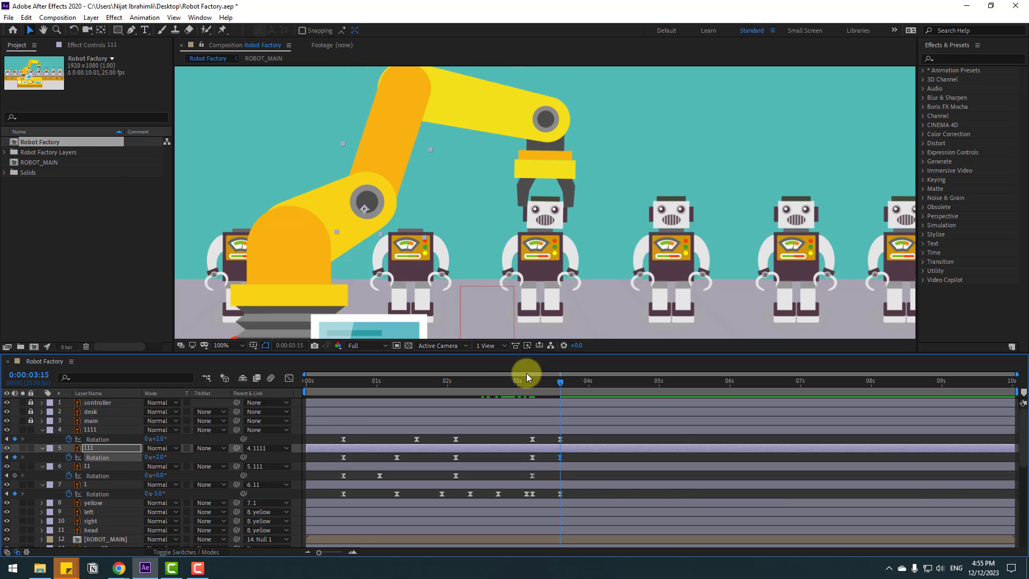
left_click_drag(515, 381, 560, 383)
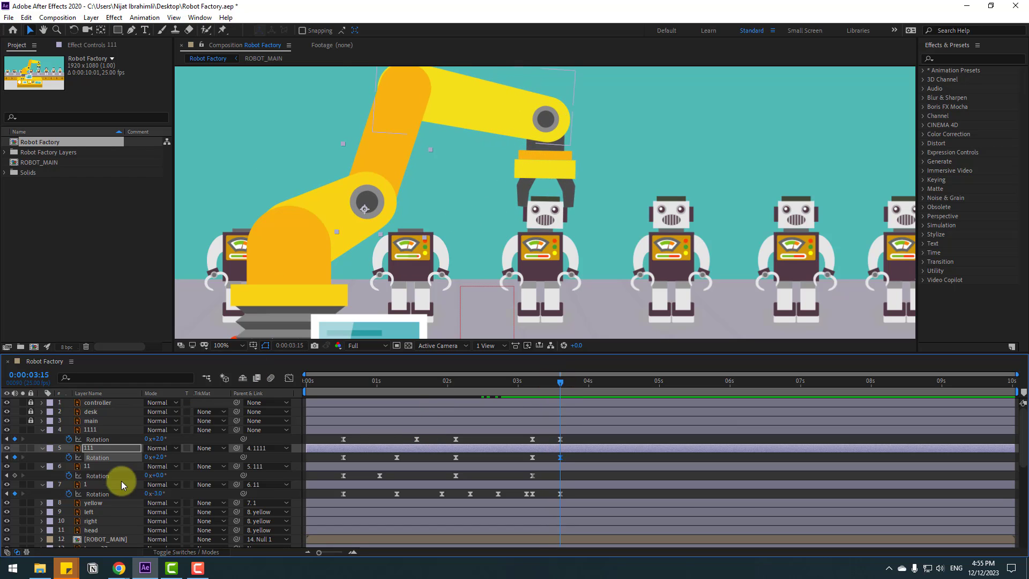
Animate the yellow layer's Position from 0:00:03:05 to 0:00:03:15, with its X value at 41.2 on the second keyframe.
left_click(96, 505)
mouse_move(557, 379)
left_mouse_down()
mouse_move(532, 382)
mouse_move(560, 384)
left_mouse_up()
key("p")
left_click(69, 511)
left_click_drag(152, 511, 150, 511)
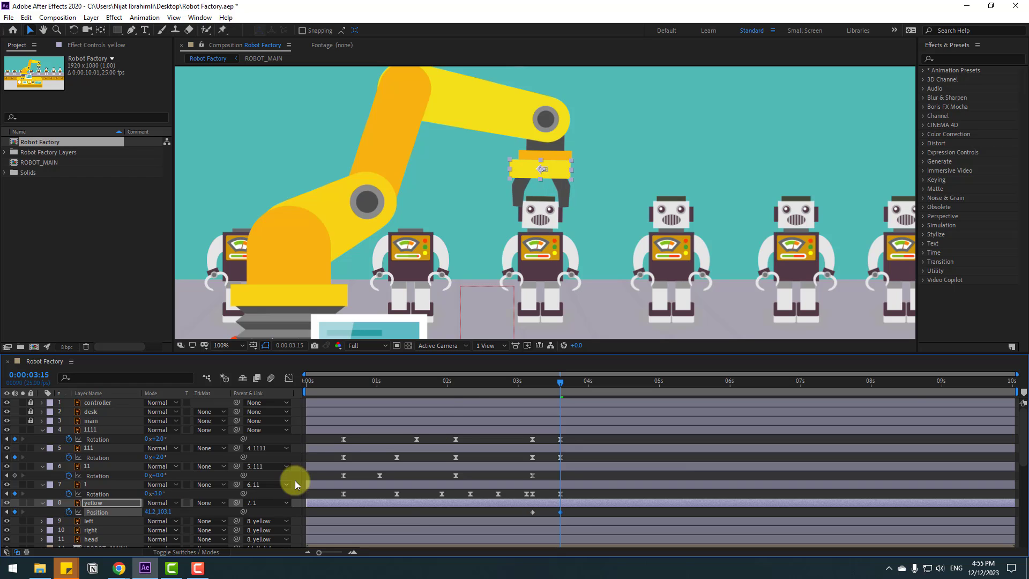
left_click_drag(497, 390, 529, 409)
left_click(163, 515)
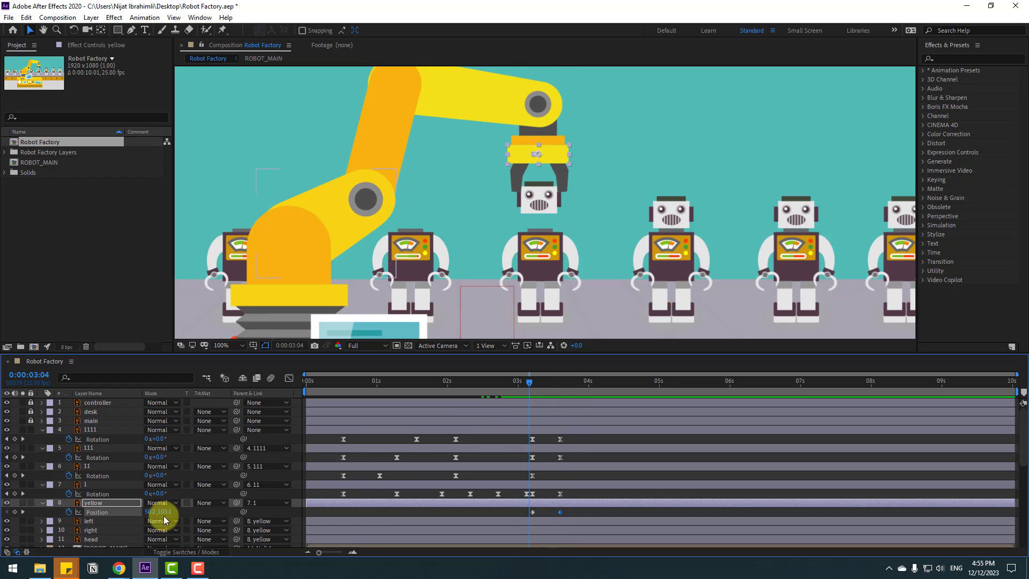
Add Position keyframes to layer 1 at 0:00:03:05 and 0:00:03:15 and scrub through the lowering motion.
left_click(89, 484)
key("shift+p")
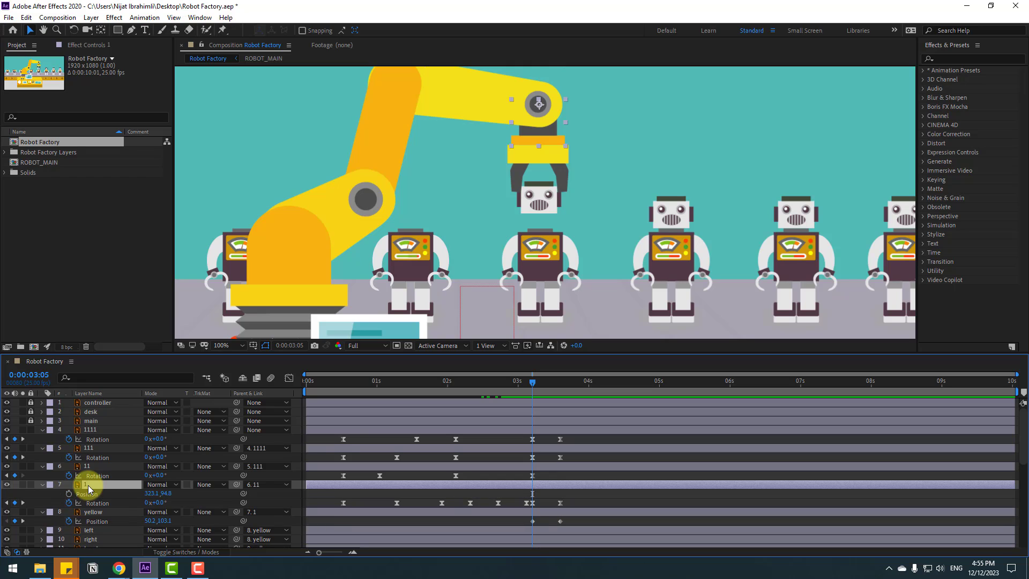
left_click(69, 493)
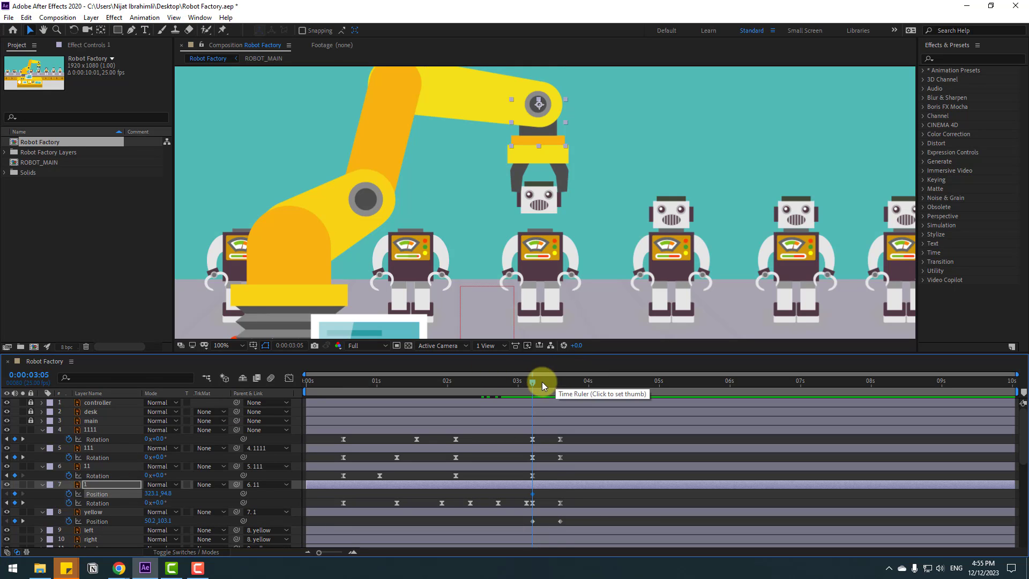
left_click(559, 381)
left_click_drag(156, 493, 156, 493)
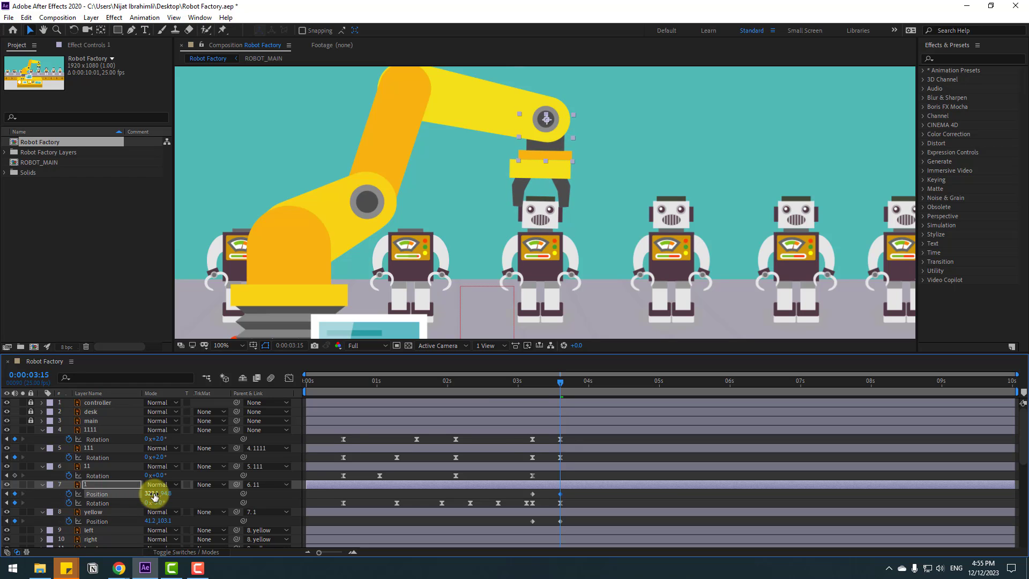
left_click_drag(518, 381, 560, 395)
left_click(580, 457)
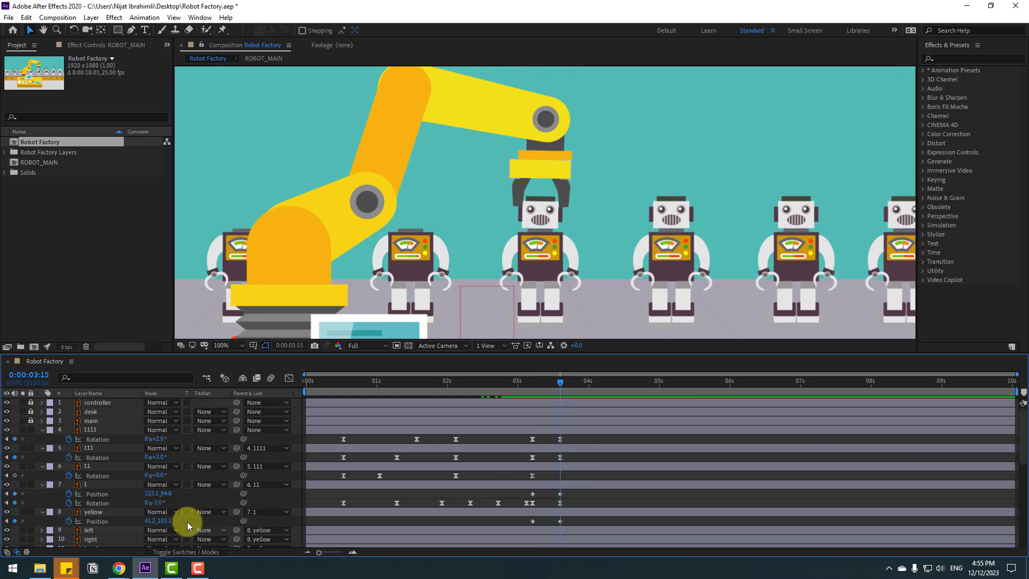
Open the ROBOT_MAIN composition and solo the hand_right and hand_left layers.
scroll(114, 523, "down", 3)
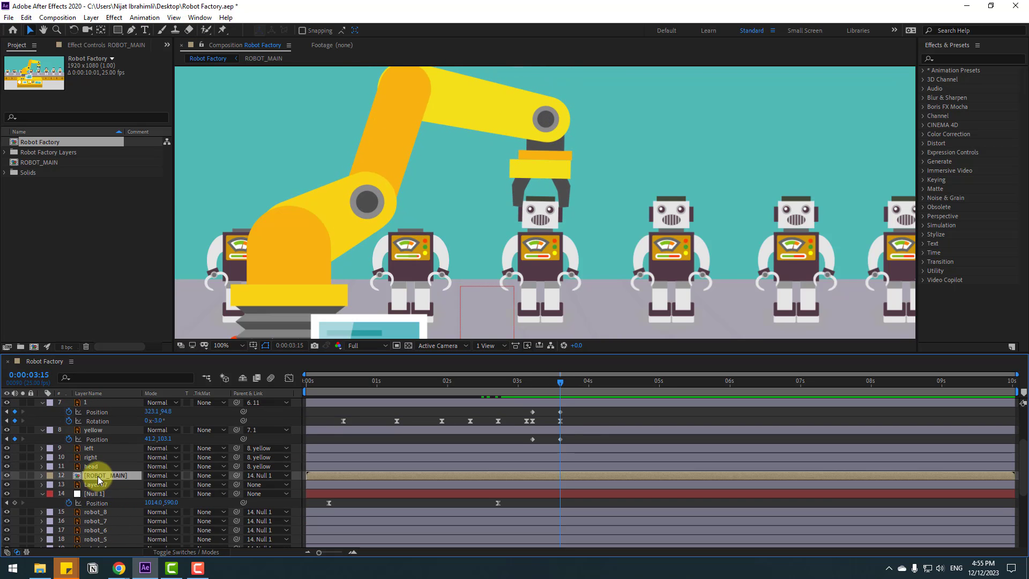
double_click(98, 479)
scroll(545, 198, "up", 2)
left_click(438, 186)
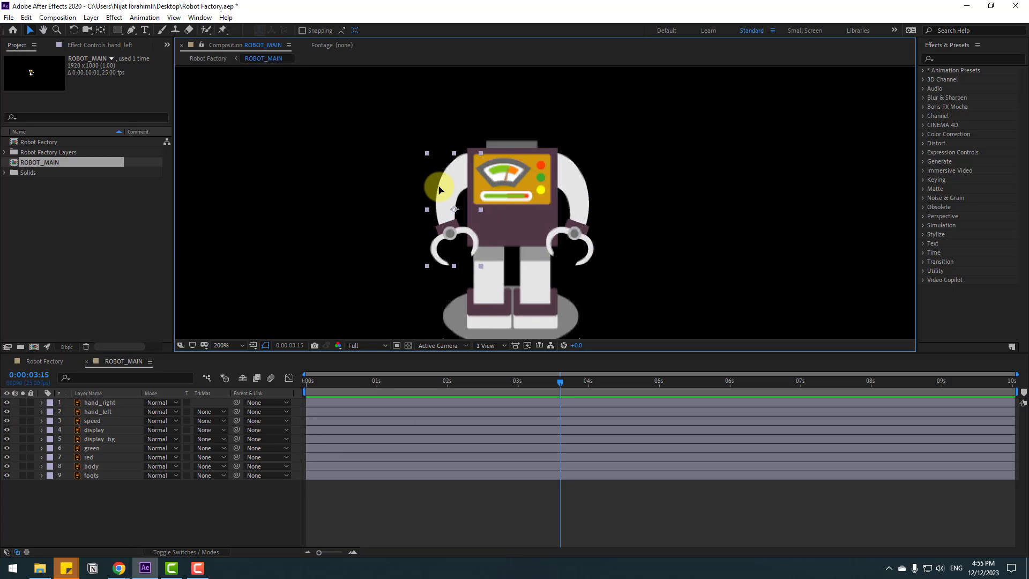
left_click(583, 219, "shift")
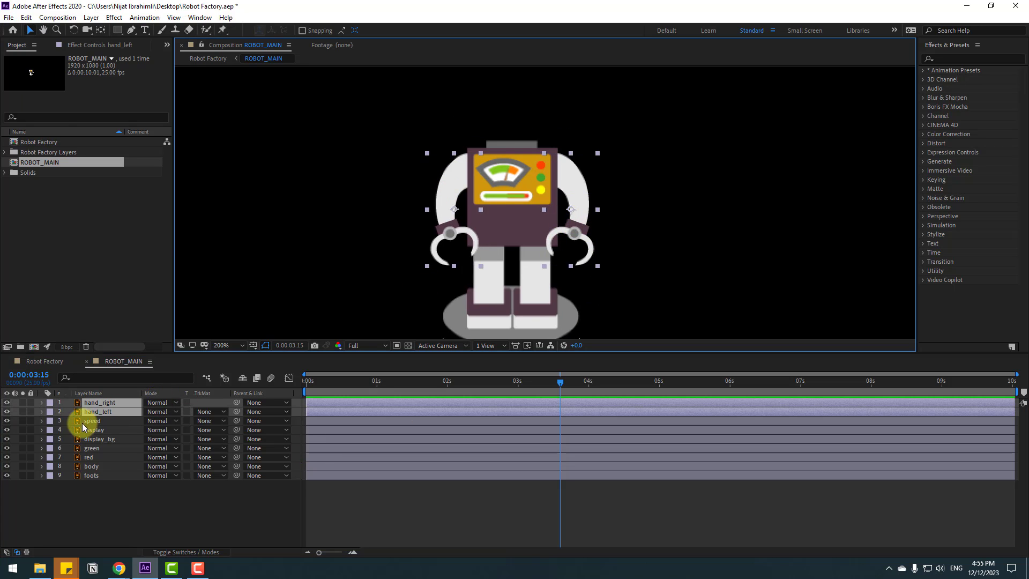
left_click(23, 413)
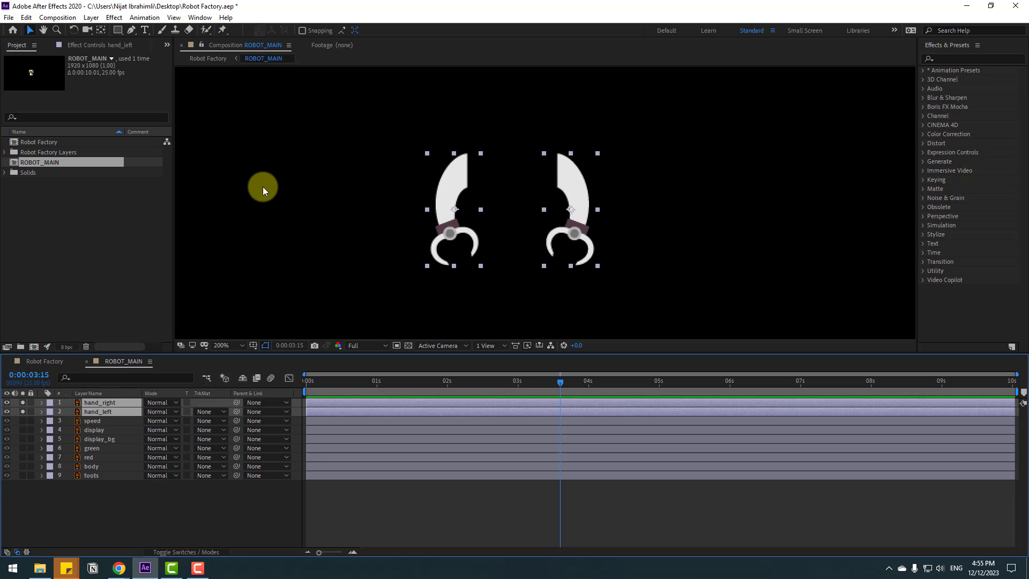
Move the anchor points of hand_left and hand_right to their shoulder ends, and unsolo both layers.
left_click(289, 185)
left_click(432, 185)
left_click(106, 33)
left_click_drag(453, 209, 466, 159)
left_click(566, 186)
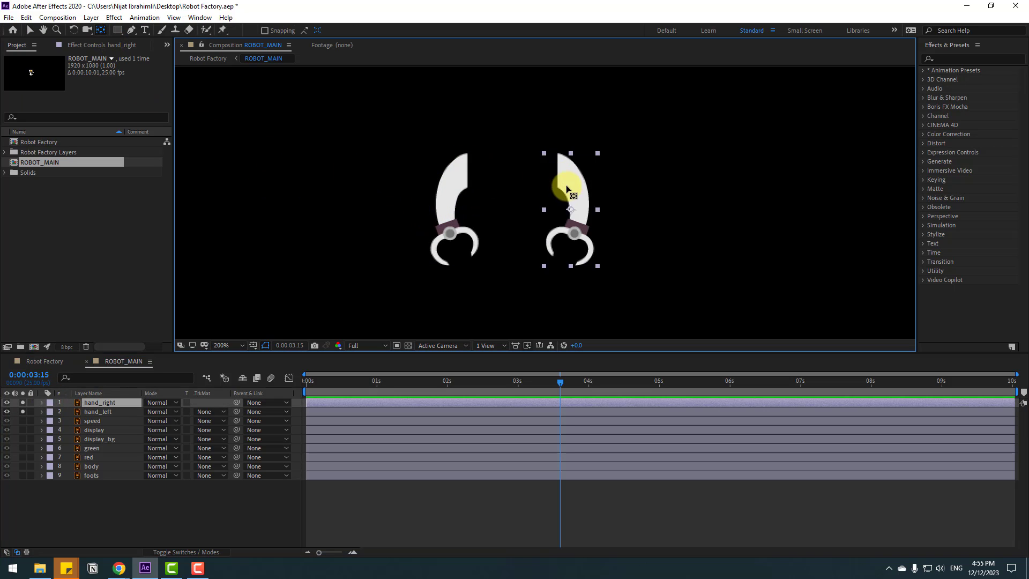
left_click_drag(570, 210, 557, 158)
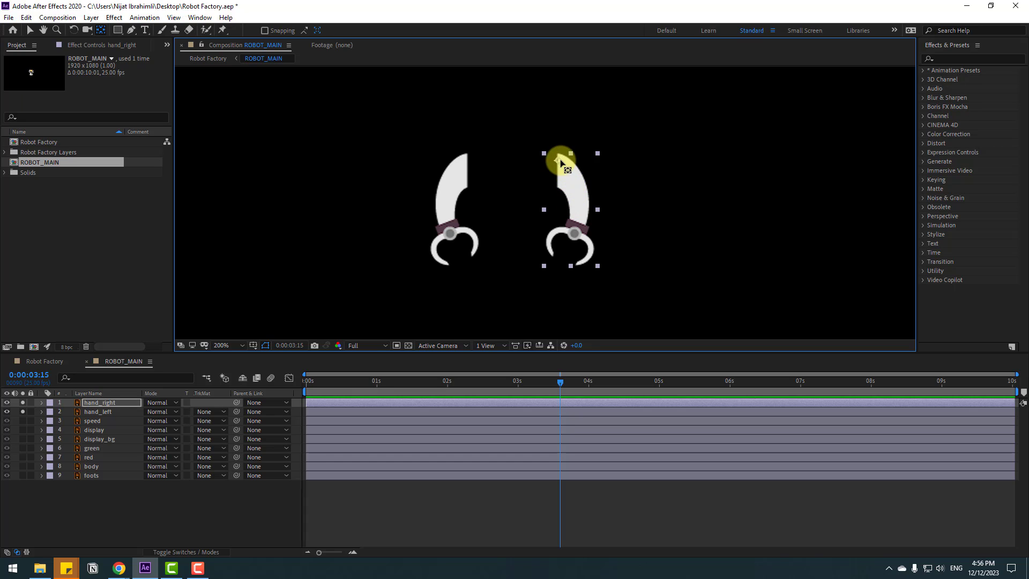
left_click(29, 30)
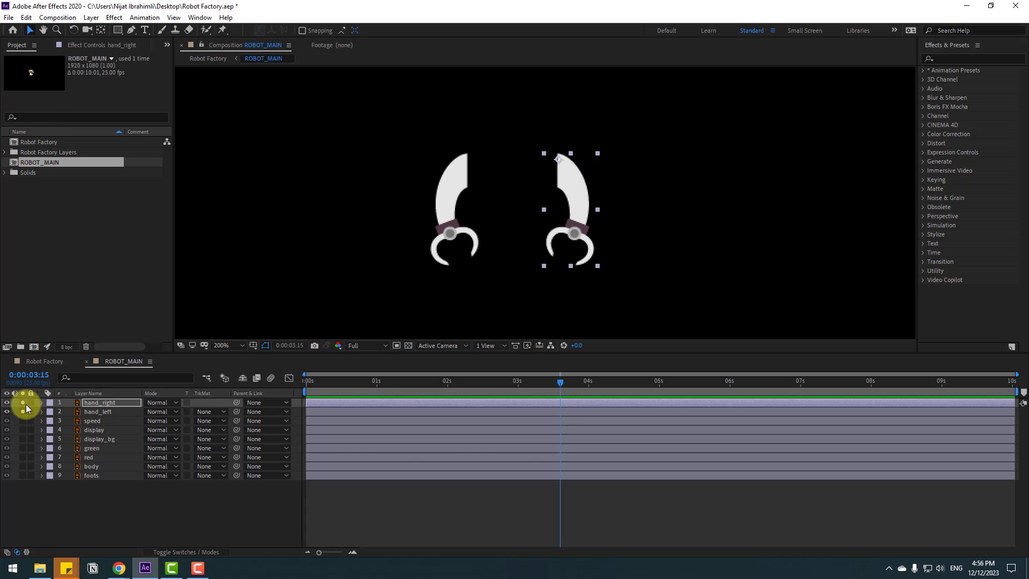
left_click_drag(23, 402, 23, 426)
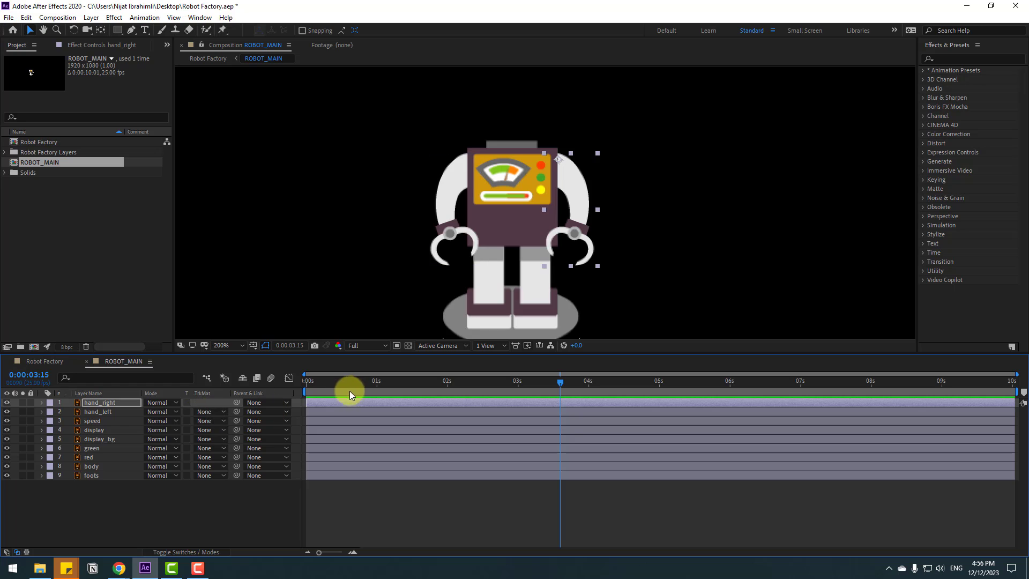
Add Rotation keyframes to the hand_right and hand_left layers at 0:00:03:15.
left_click(107, 411)
left_click(106, 406)
left_click(105, 413, "shift")
key("r")
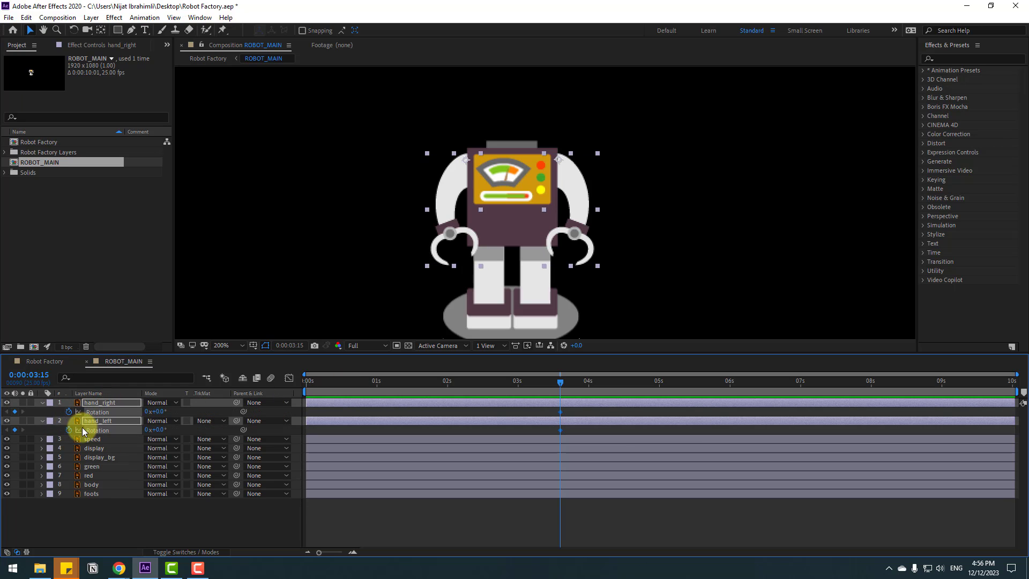
Keyframe hand_right's Rotation to -3° at 0:00:04:00, 2° at 0:00:04:10 and 0° at 0:00:04:20.
key("shift+Page_Down")
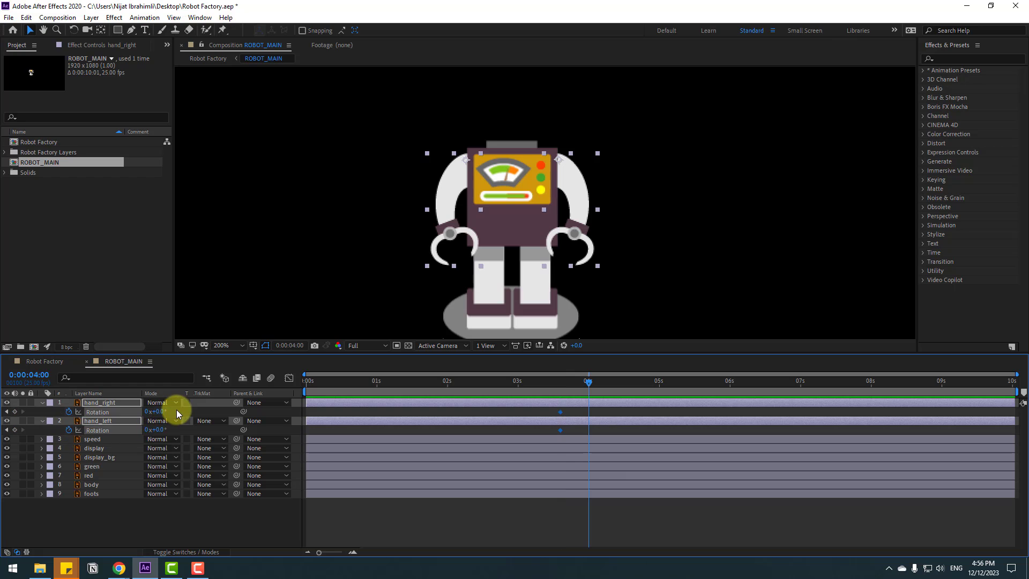
left_click(157, 413)
left_click_drag(157, 414, 166, 425)
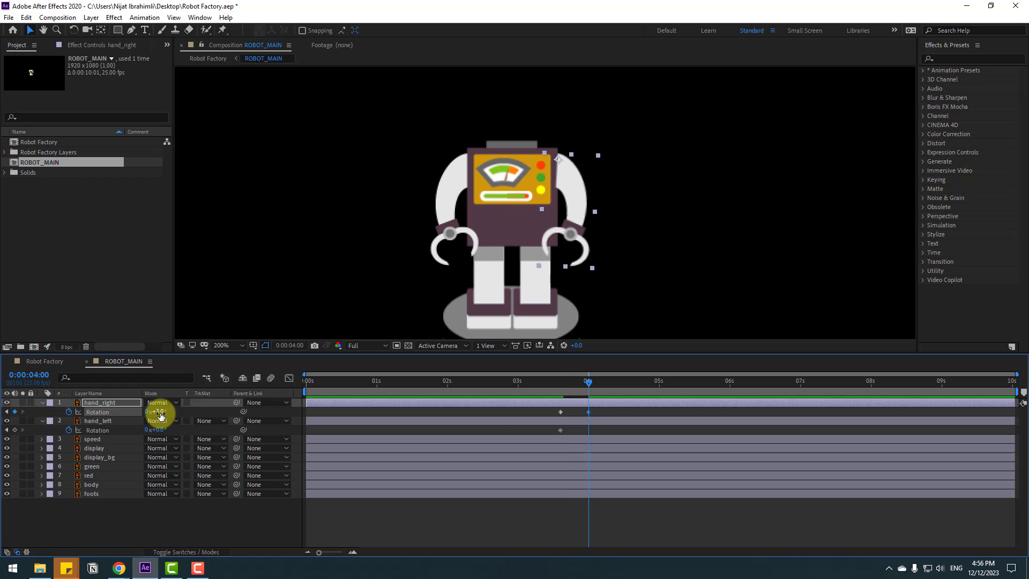
left_click(159, 411)
type("-3")
key("Return")
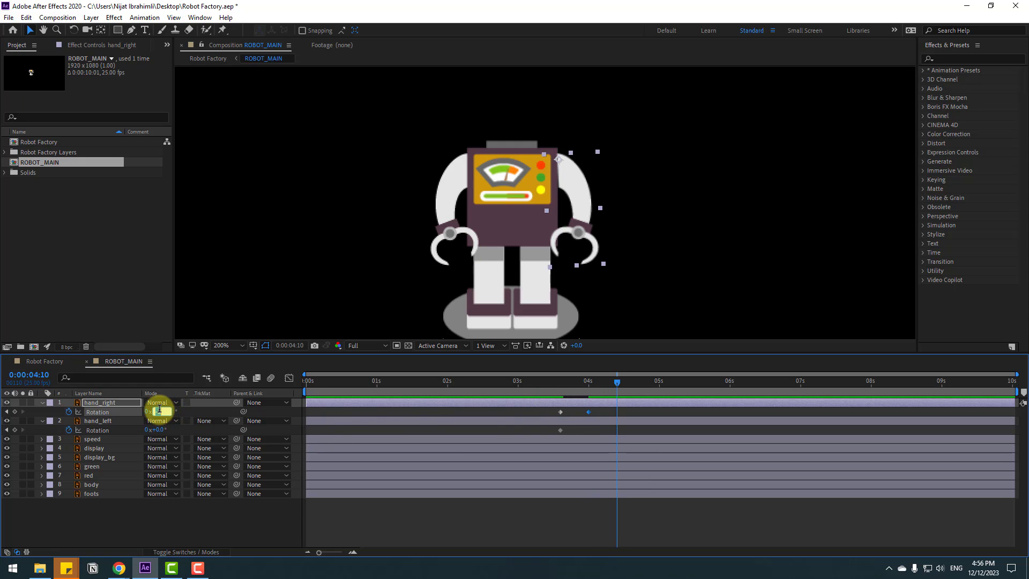
type("2")
key("Return")
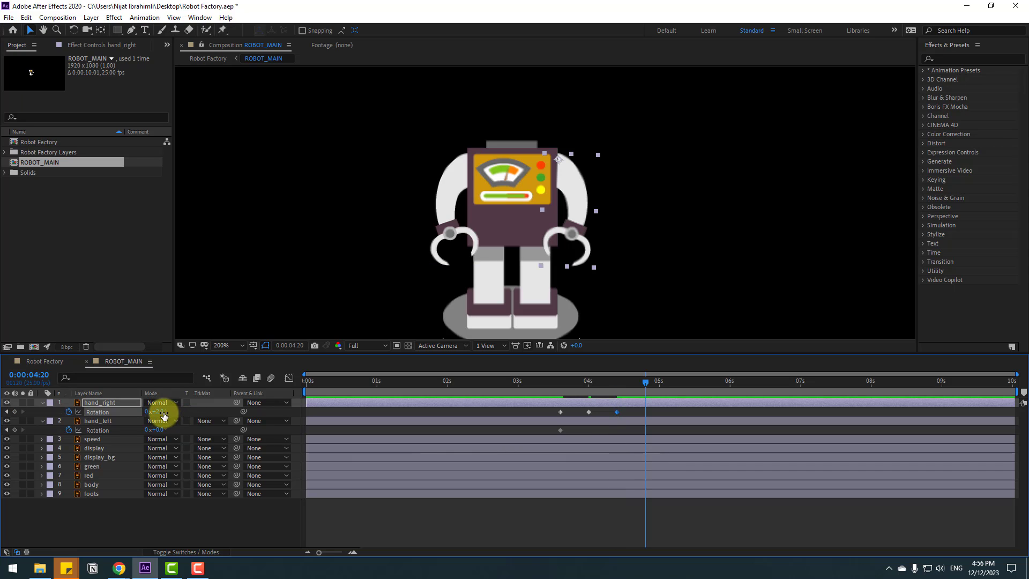
key("Return")
Start the work area just after 3 seconds and apply Easy Ease to all hand_right Rotation keyframes.
left_click_drag(307, 391, 528, 391)
key("space")
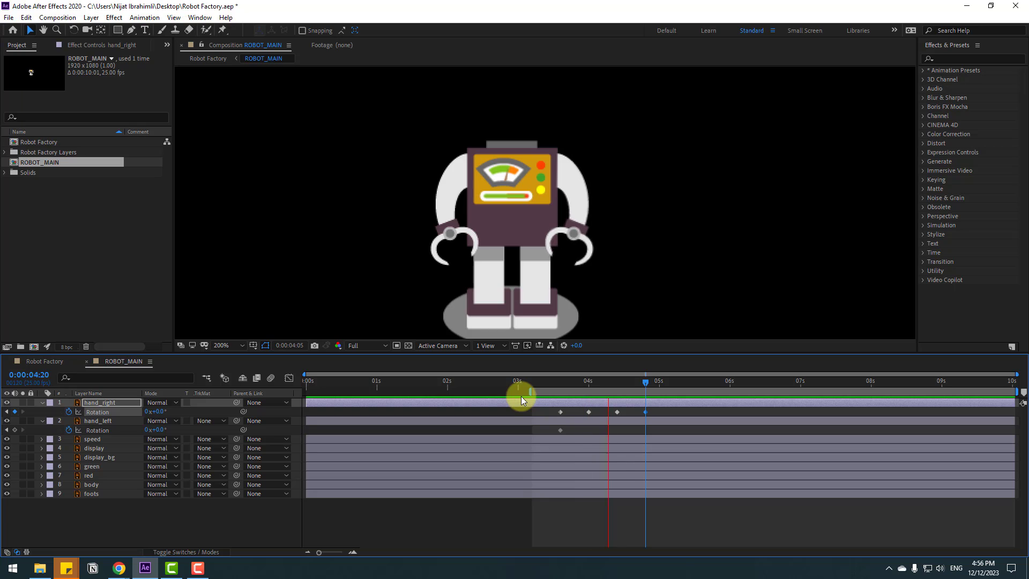
left_click_drag(641, 412, 558, 414)
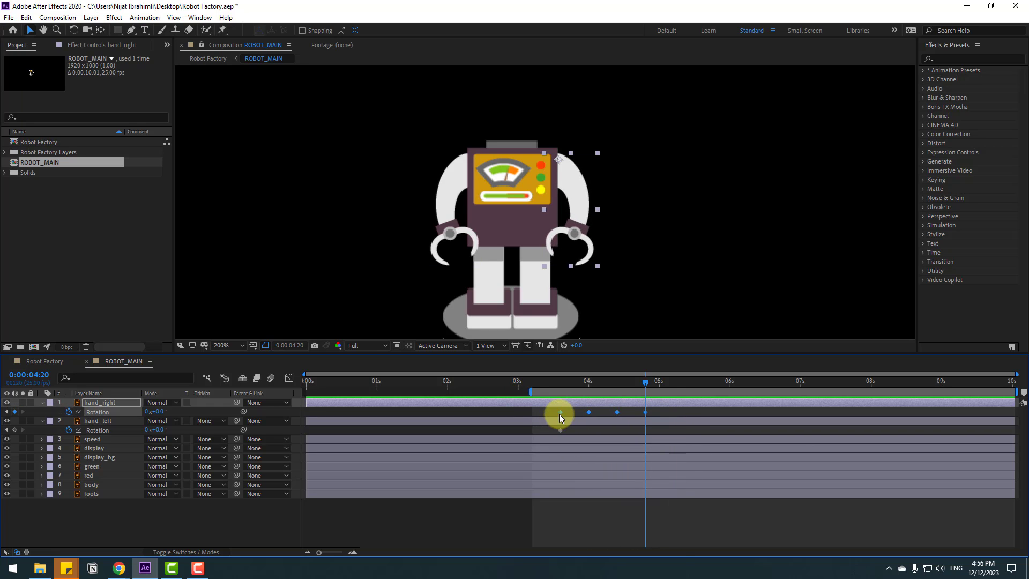
right_click(560, 413)
mouse_move(616, 546)
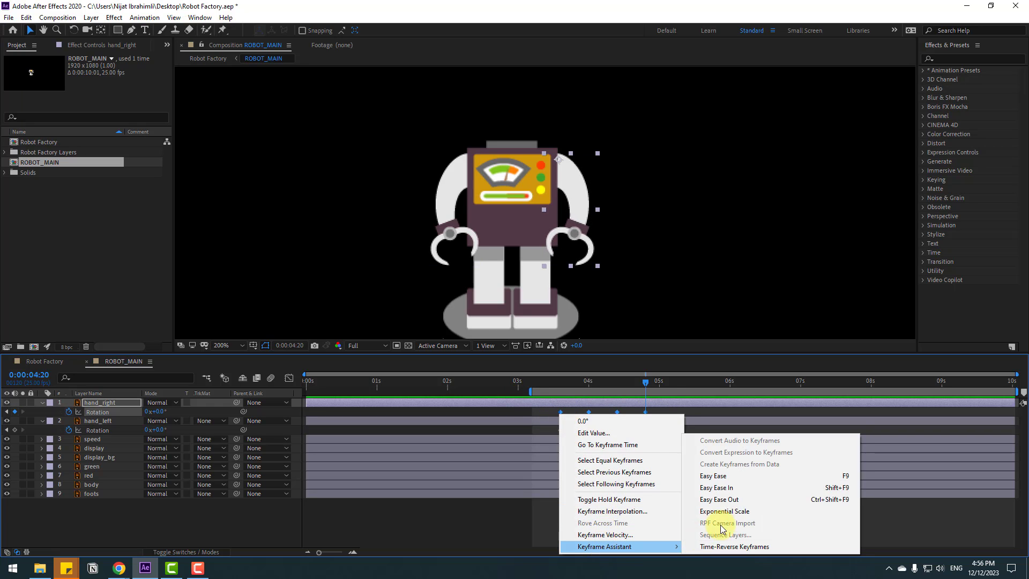
left_click(718, 476)
scroll(616, 291, "up", 2)
mouse_move(578, 382)
left_mouse_down()
mouse_move(560, 384)
mouse_move(596, 383)
mouse_move(583, 385)
left_mouse_up()
left_click(569, 204)
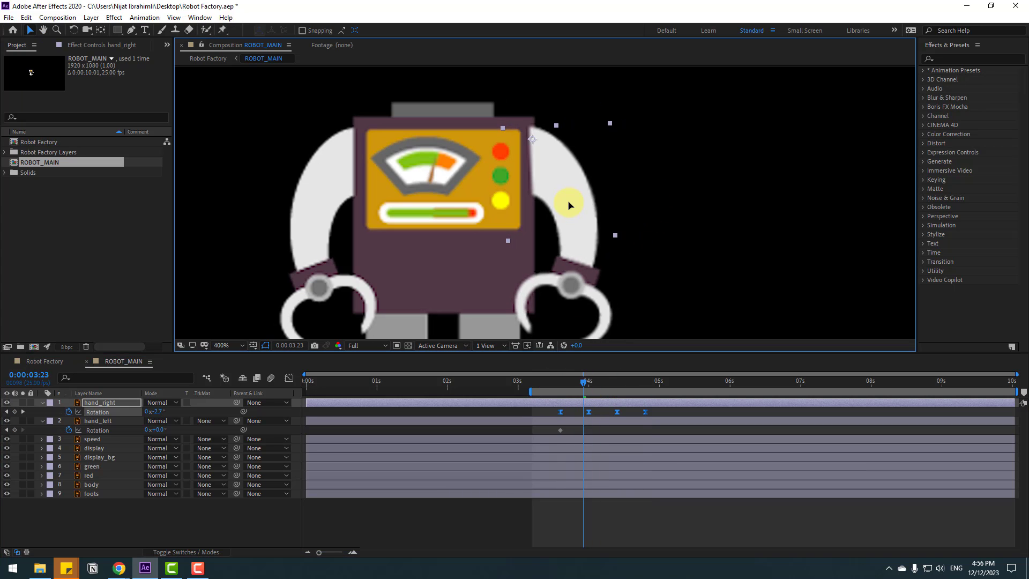
Move the hand_right and hand_left layers below foots in the layer stack and preview the animation.
left_click(96, 420, "ctrl")
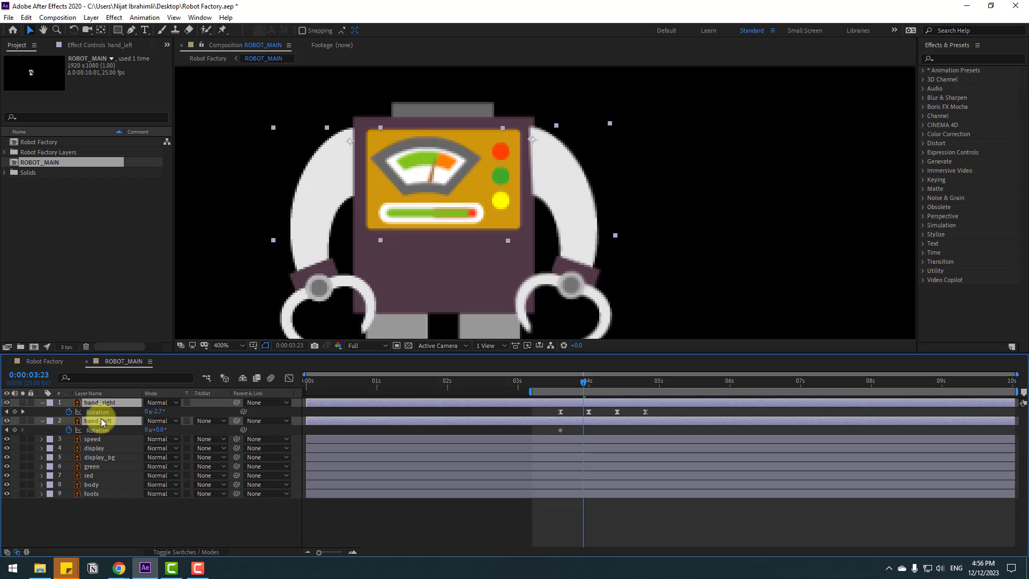
left_click_drag(101, 420, 111, 503)
key("comma")
key("space")
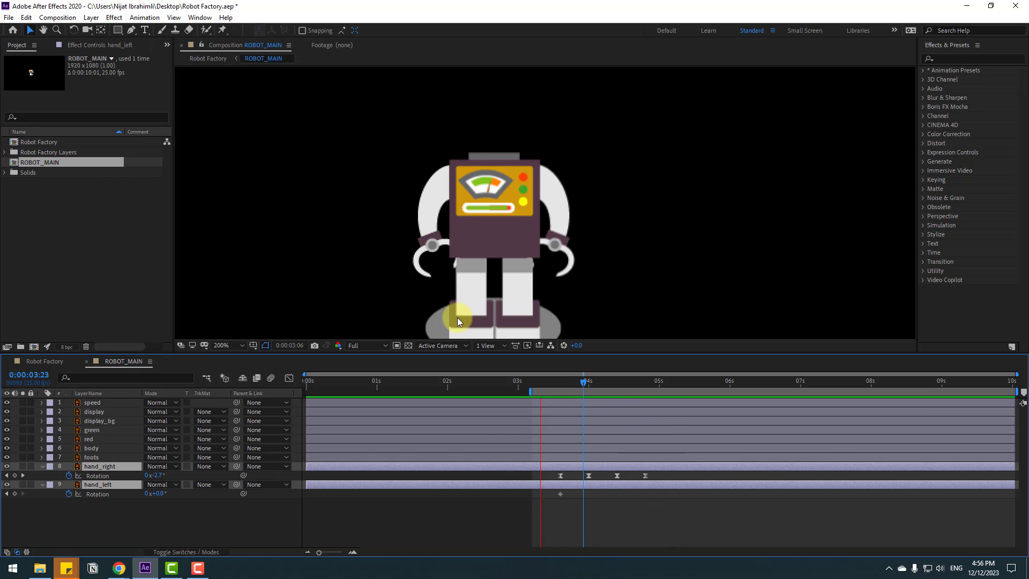
Keyframe hand_left's Rotation to 3° at 0:00:04:00, -2° at 0:00:04:10 and 0° at 0:00:04:20.
left_click_drag(562, 382, 589, 381)
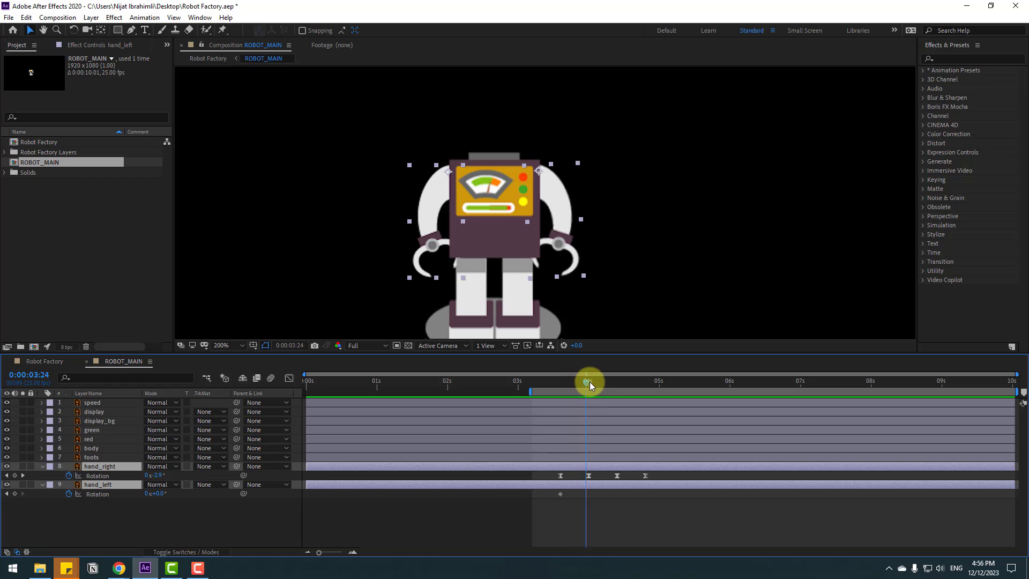
left_click(138, 530)
left_click(104, 486)
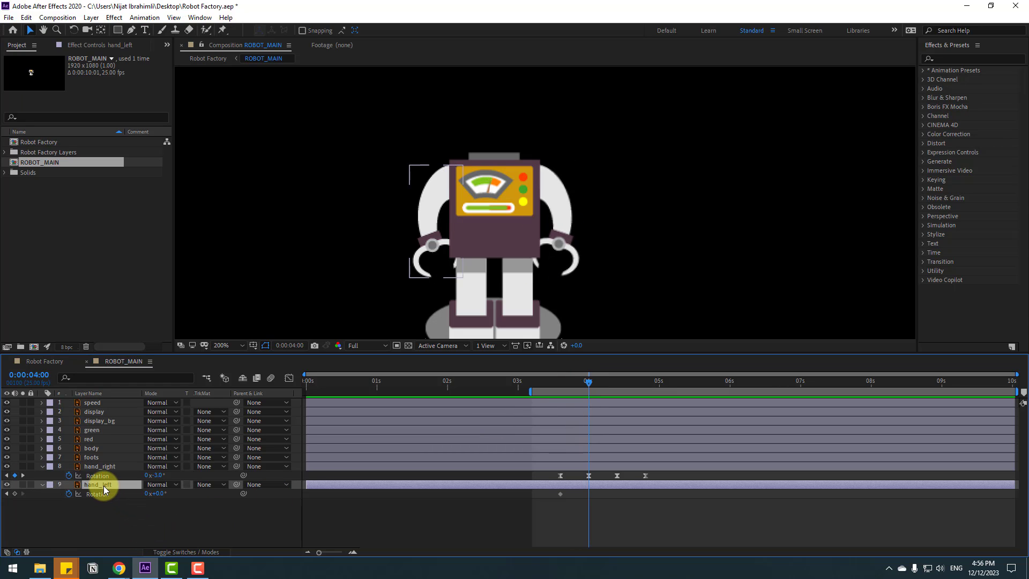
left_click(155, 497)
type("3")
key("Return")
left_click(615, 384)
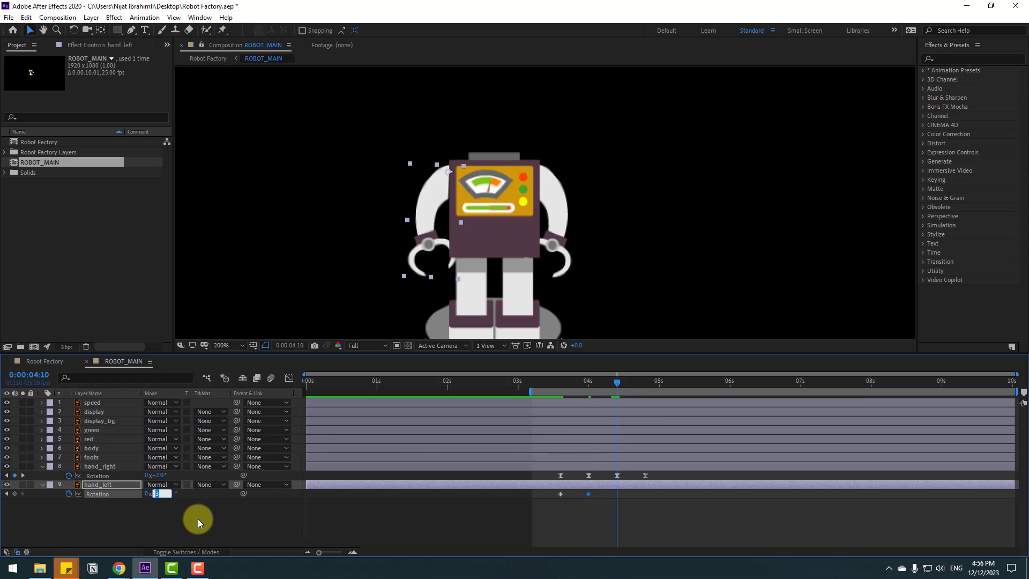
type("-2")
key("Return")
left_click_drag(625, 377, 645, 382)
left_click(154, 494)
type("0")
key("Return")
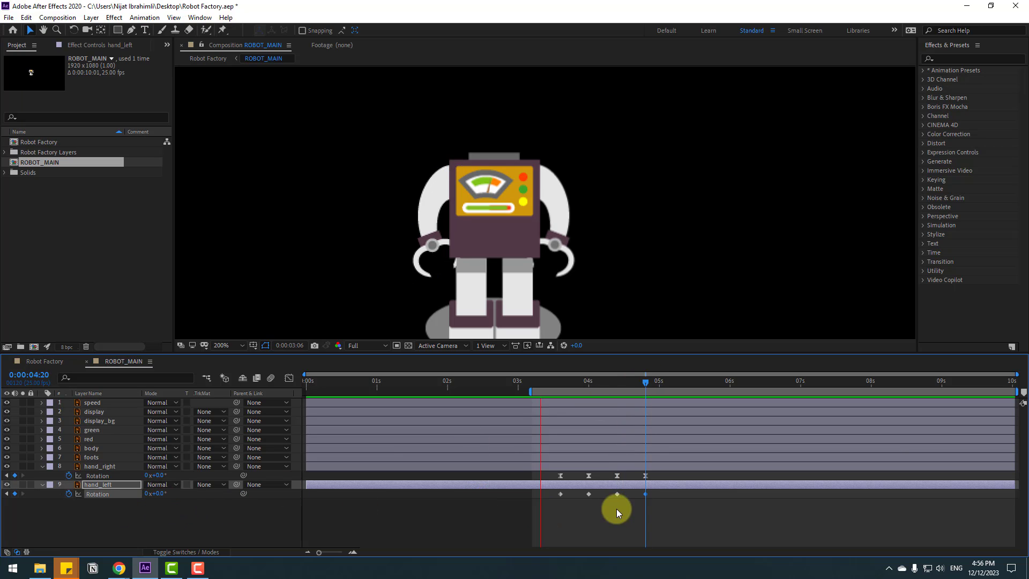
Apply Easy Ease to all hand_left Rotation keyframes.
left_click_drag(658, 490, 561, 490)
right_click(561, 493)
mouse_move(643, 484)
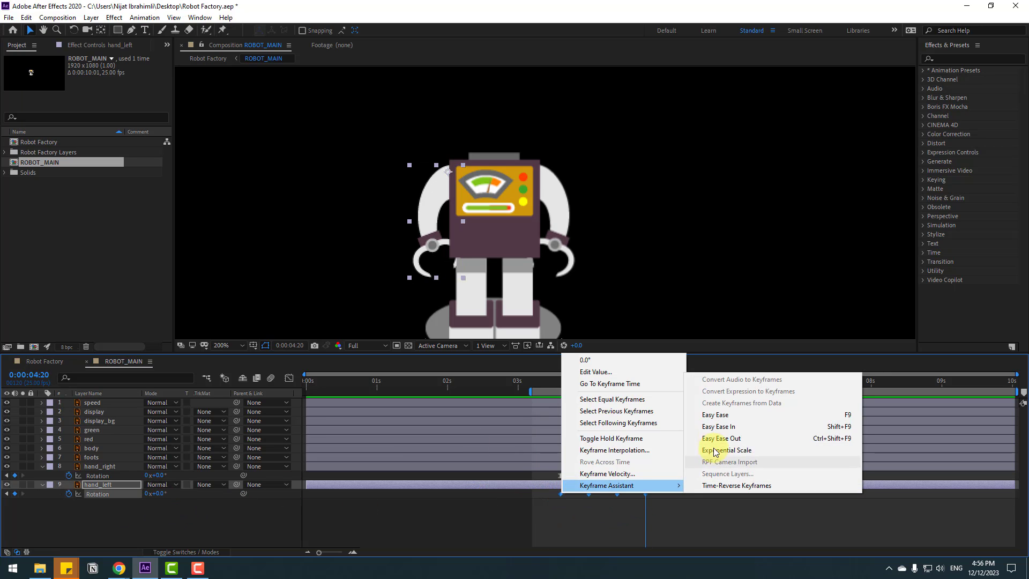
left_click(716, 414)
left_click(692, 504)
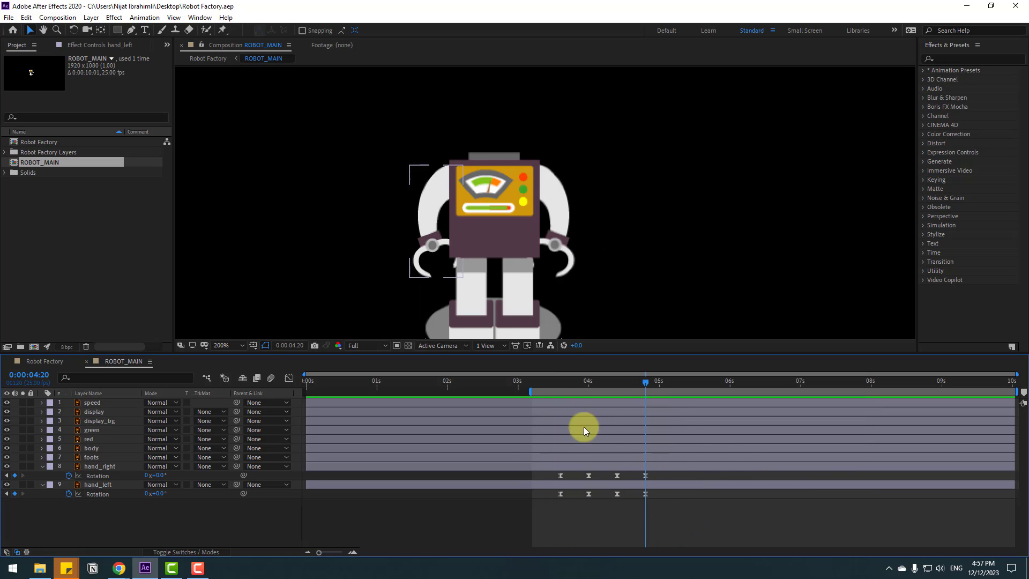
Keyframe the body layer's Position at 0:00:03:15, and lower it to Y 485.0 at about 0:00:04:05.
left_click(558, 381)
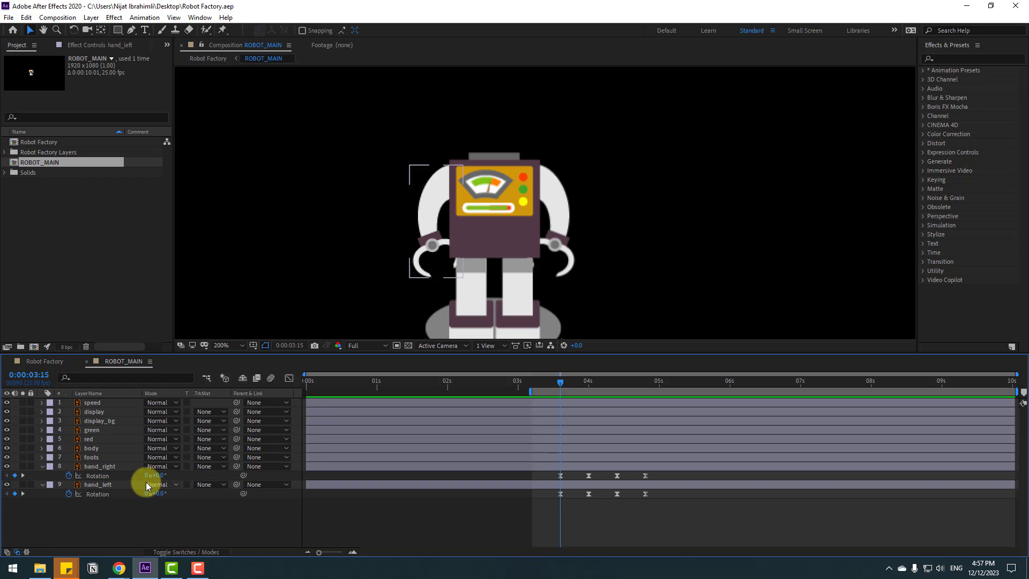
left_click(94, 449)
left_click(94, 450)
key("alt+shift+p")
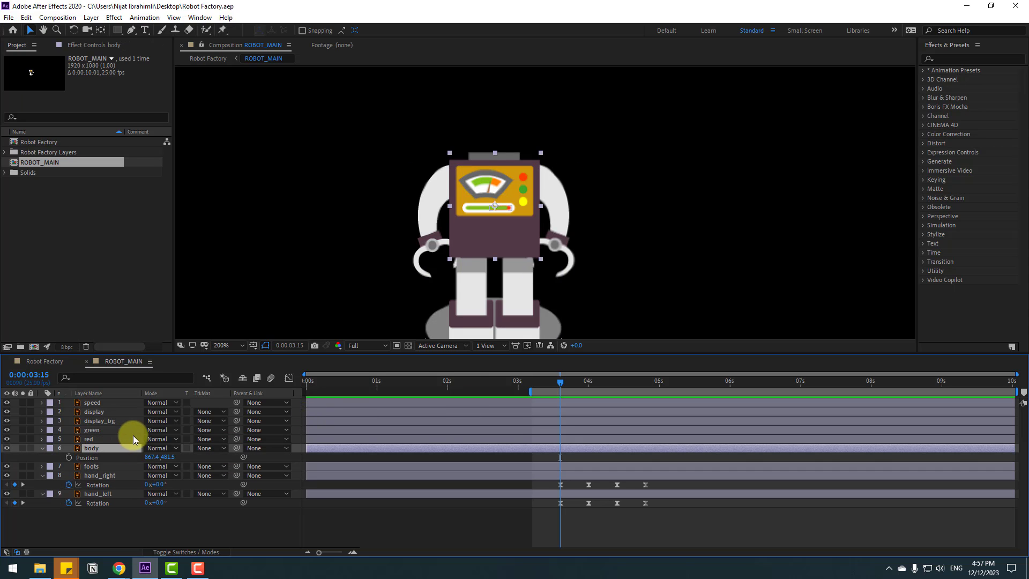
left_click_drag(578, 380, 644, 385)
key("Down")
key("Down")
key("Down")
key("Down")
key("Down")
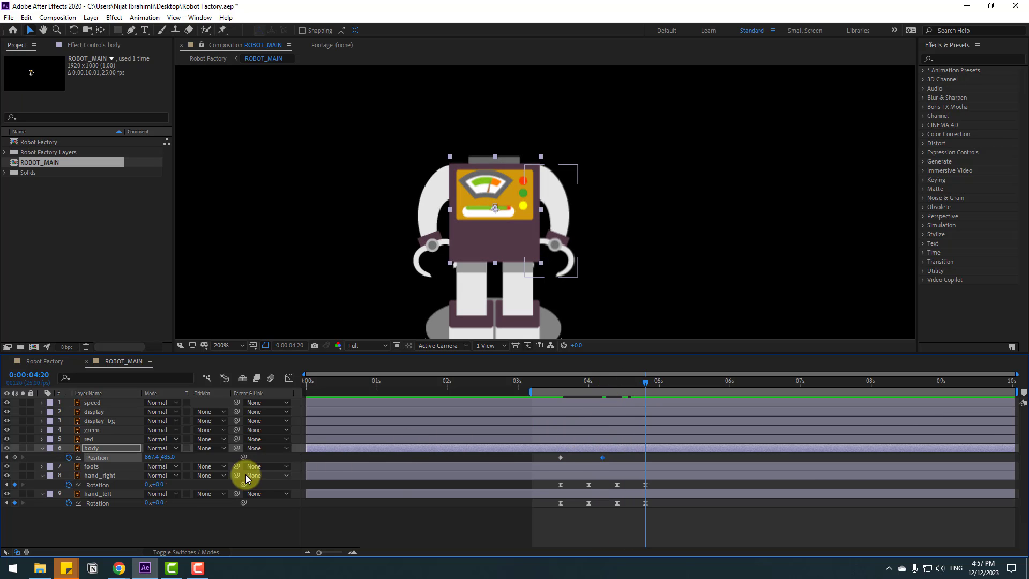
Copy body's first Position keyframe to 0:00:04:20, and apply Easy Ease to all three Position keyframes.
left_click(561, 457)
key("ctrl+c")
key("ctrl+v")
left_click_drag(658, 455, 550, 466)
right_click(560, 460)
mouse_move(659, 453)
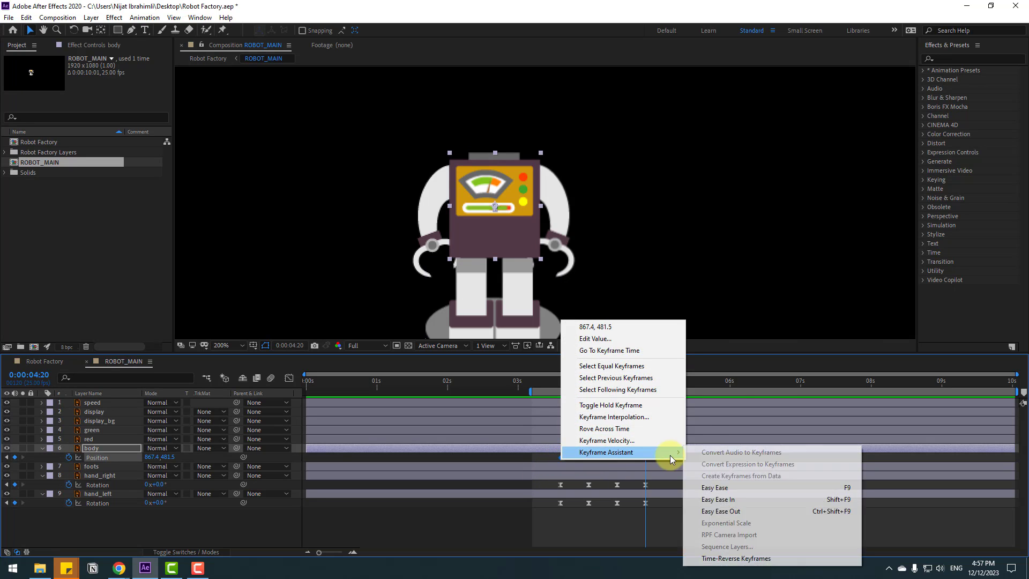
left_click(702, 490)
key("space")
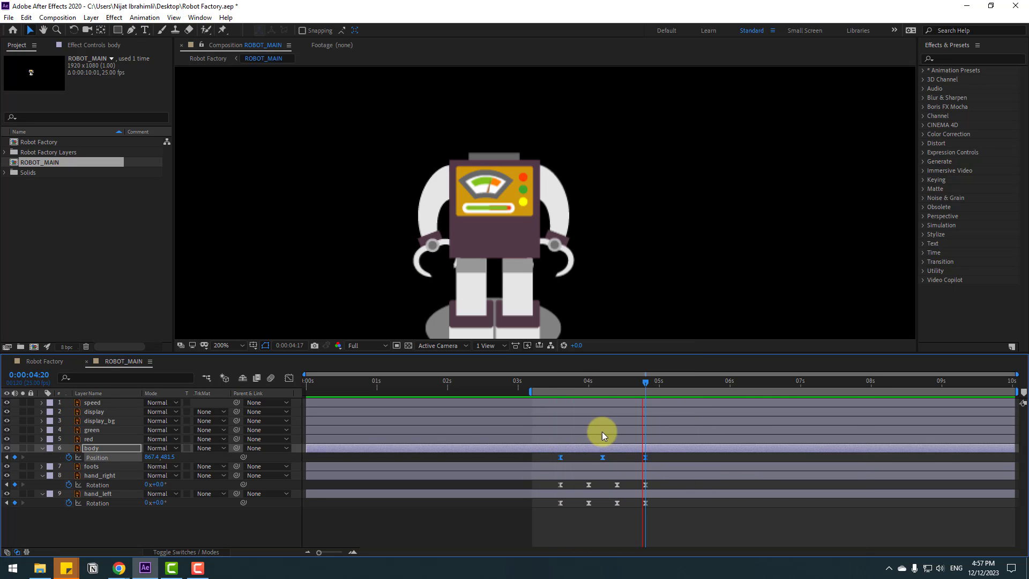
left_click_drag(574, 381, 540, 384)
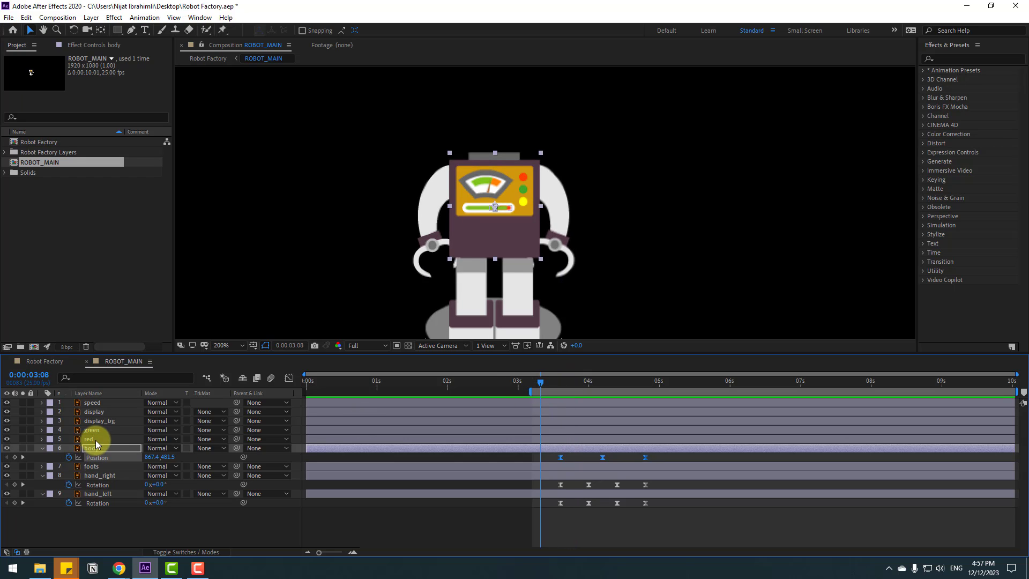
Parent the speed, display, display_bg, green and red layers to body and preview the motion.
left_click(92, 403)
left_click(97, 410, "shift")
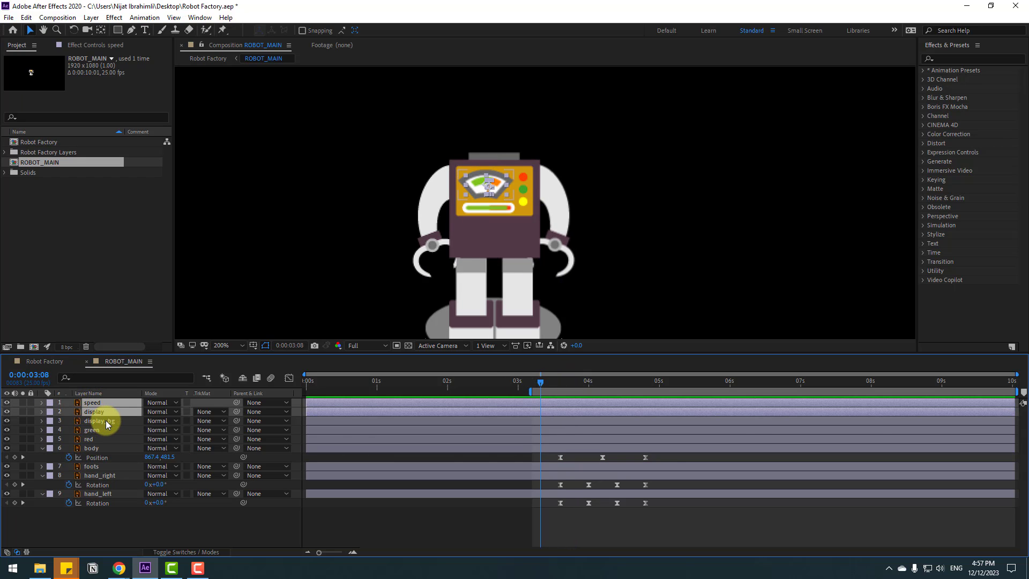
left_click(105, 420, "shift")
left_click(114, 430, "shift")
left_click(110, 439, "shift")
left_click_drag(236, 402, 99, 446)
key("space")
key("space")
In the Robot Factory composition, move Null 1's last Position keyframe to 0:00:03:21 and set its X value to 1252.0.
left_click(43, 361)
left_click_drag(526, 382, 577, 395)
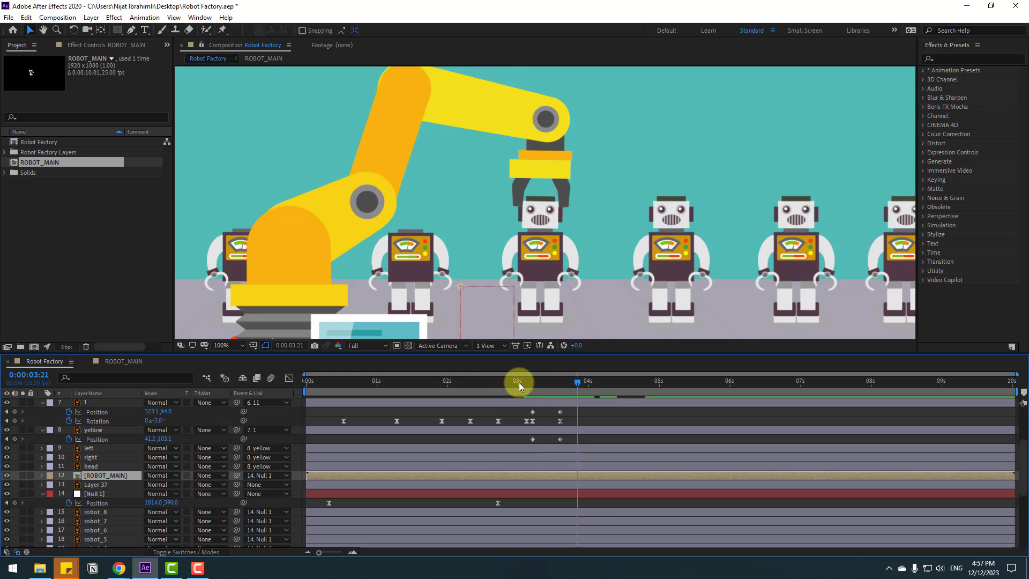
left_click_drag(497, 503, 578, 512)
left_click_drag(152, 502, 280, 505)
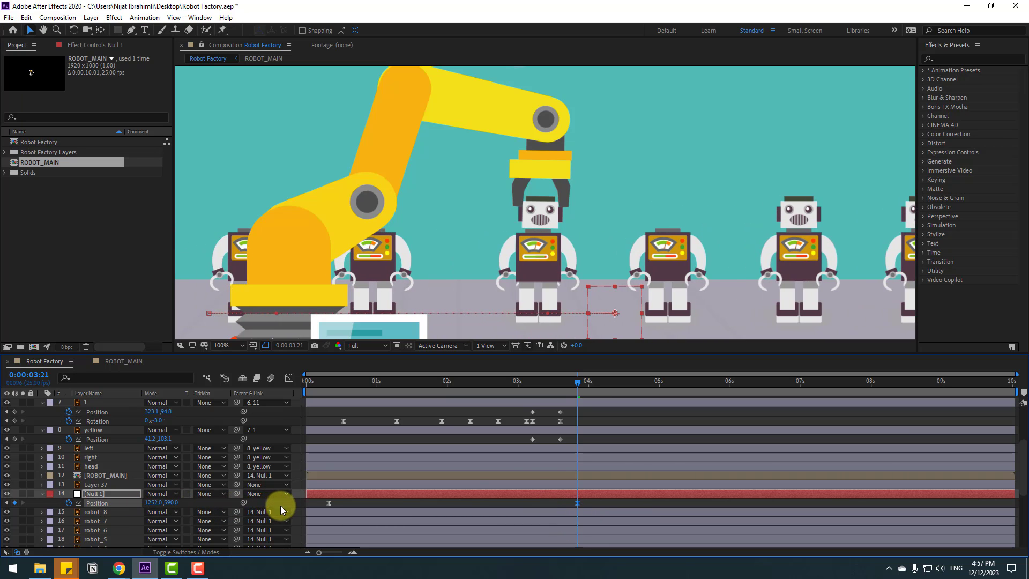
Move Null 1's last Position keyframe back to 0:00:03:00 and preview the conveyor's timing.
mouse_move(580, 384)
left_mouse_down()
mouse_move(395, 387)
mouse_move(577, 390)
left_mouse_up()
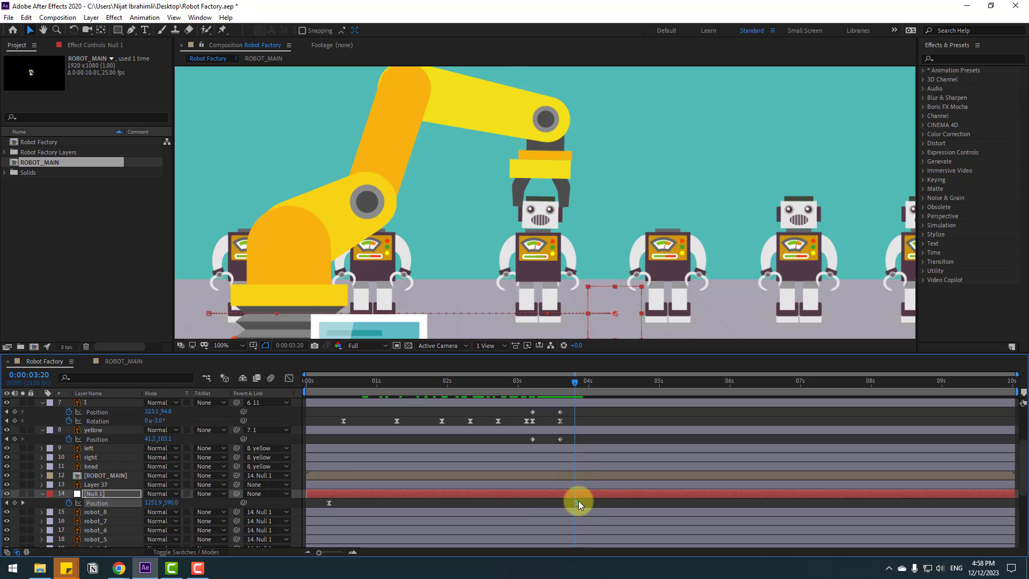
left_click_drag(577, 503, 517, 504)
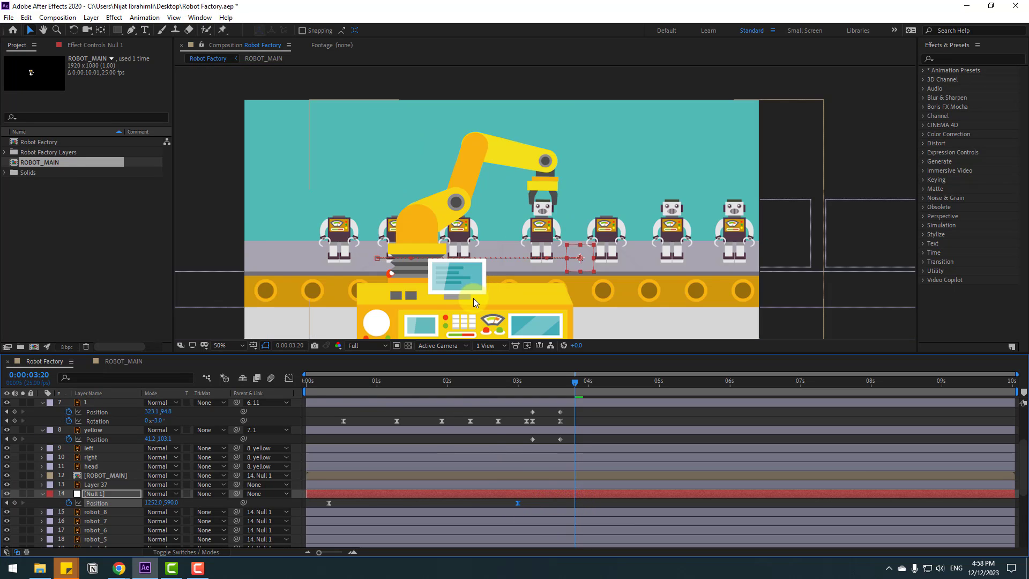
scroll(473, 297, "down", 2)
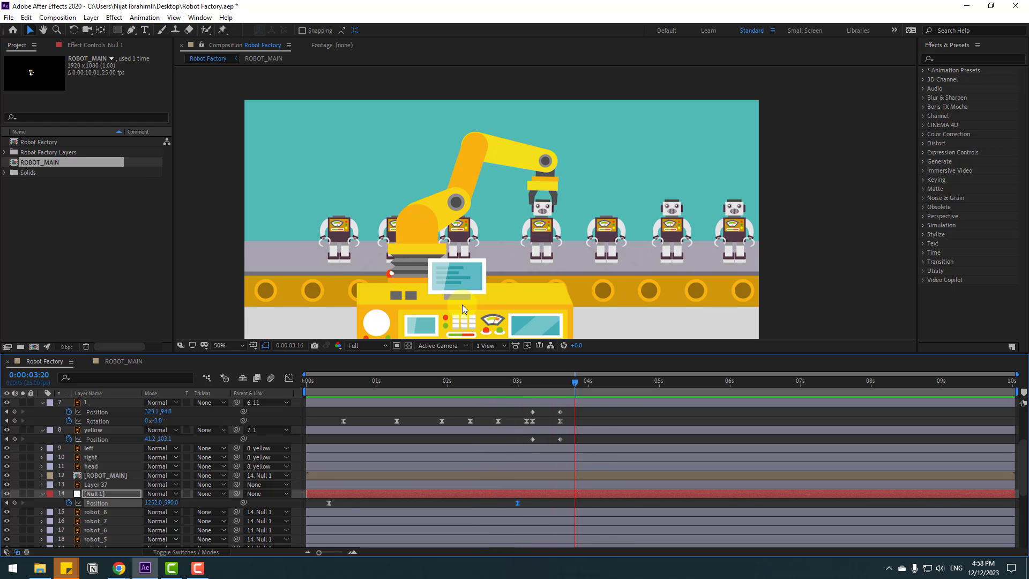
key("space")
scroll(594, 252, "up", 3)
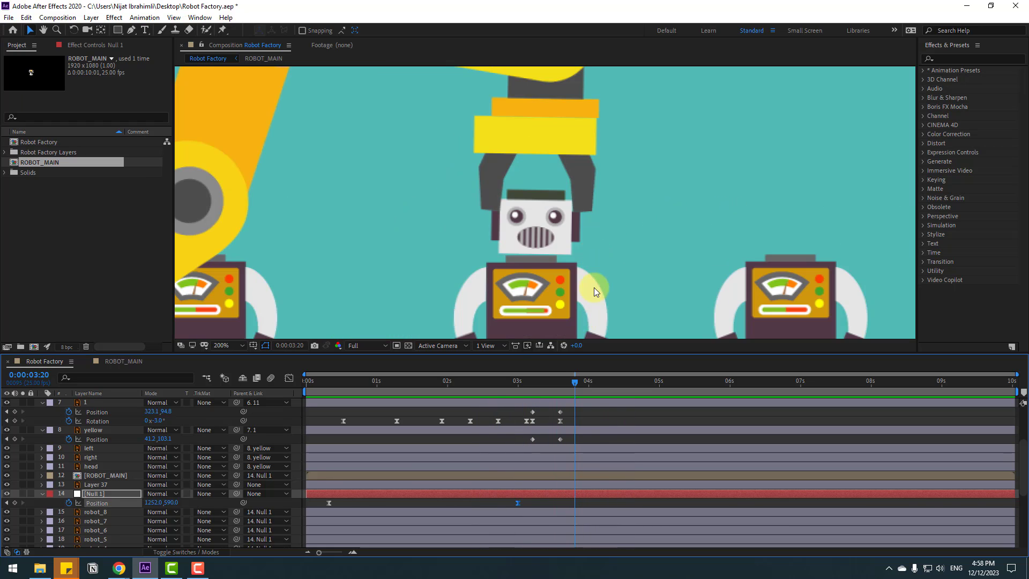
scroll(593, 290, "down", 3)
Duplicate the head layer and place the copy on the headless robot just past the one under the gripper.
left_click(88, 466)
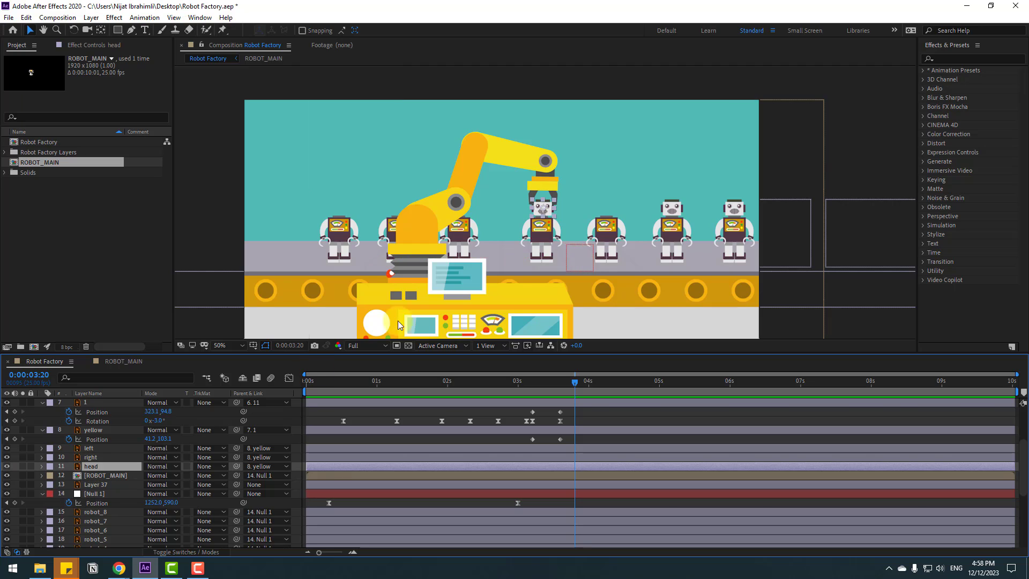
scroll(570, 247, "up", 4)
key("ctrl+d")
left_click_drag(574, 264, 740, 230)
left_click(501, 238)
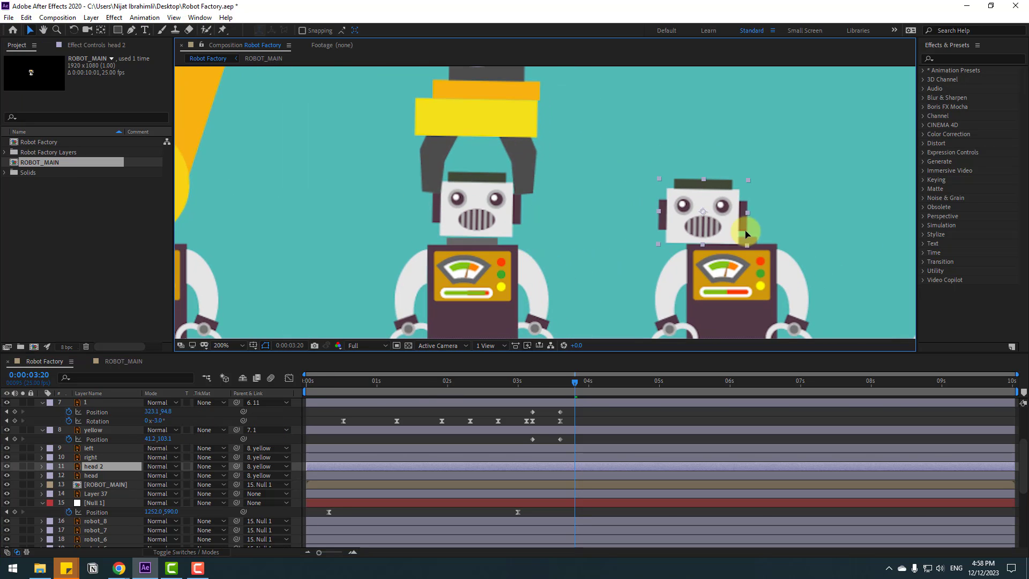
Parent head 2 to the controller layer, seat it on the robot's neck and scrub through the motion.
left_click(260, 466)
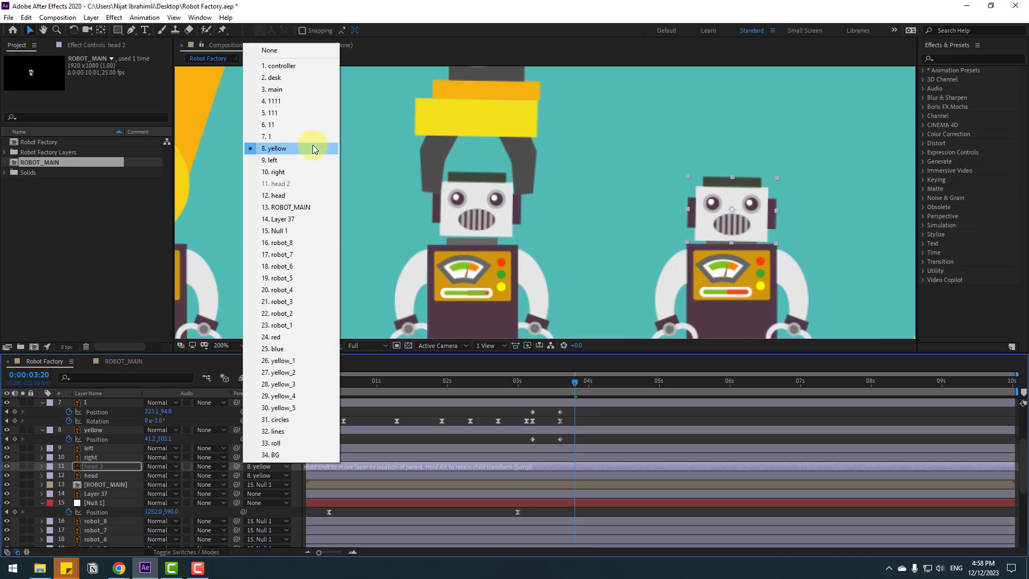
left_click(288, 65)
mouse_move(729, 239)
left_mouse_down()
mouse_move(735, 214)
mouse_move(742, 223)
left_mouse_up()
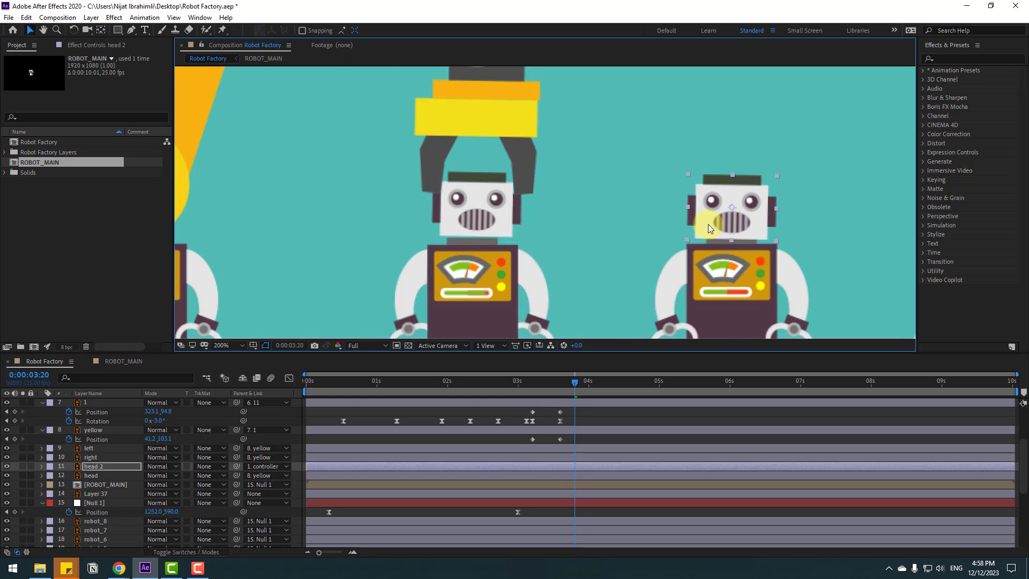
key("comma")
key("comma")
key("comma")
key("comma")
left_click_drag(544, 381, 589, 380)
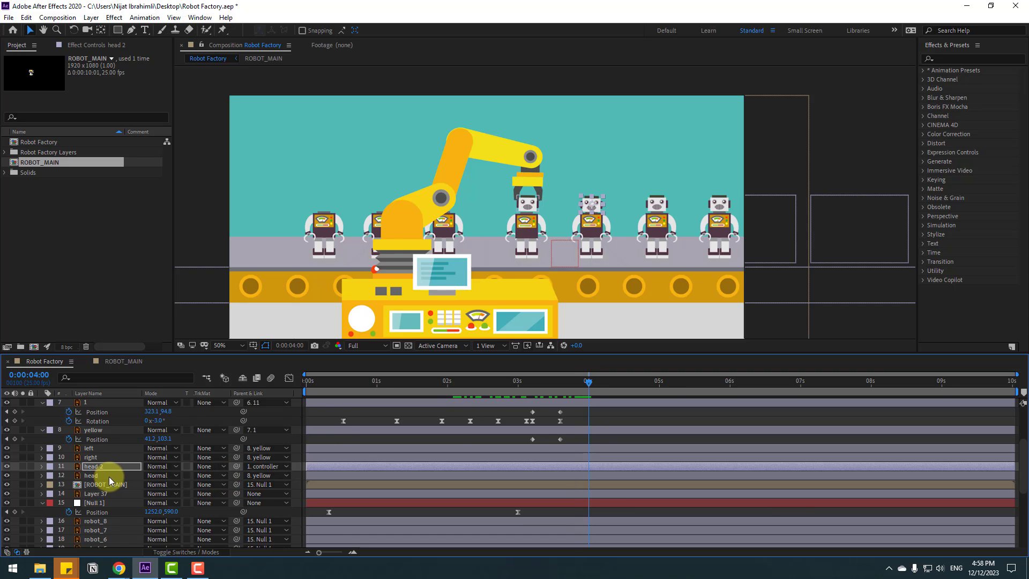
Parent head 2 to Null 1 and check its fit on the robot at 0:00:03:15.
scroll(108, 476, "up", 2)
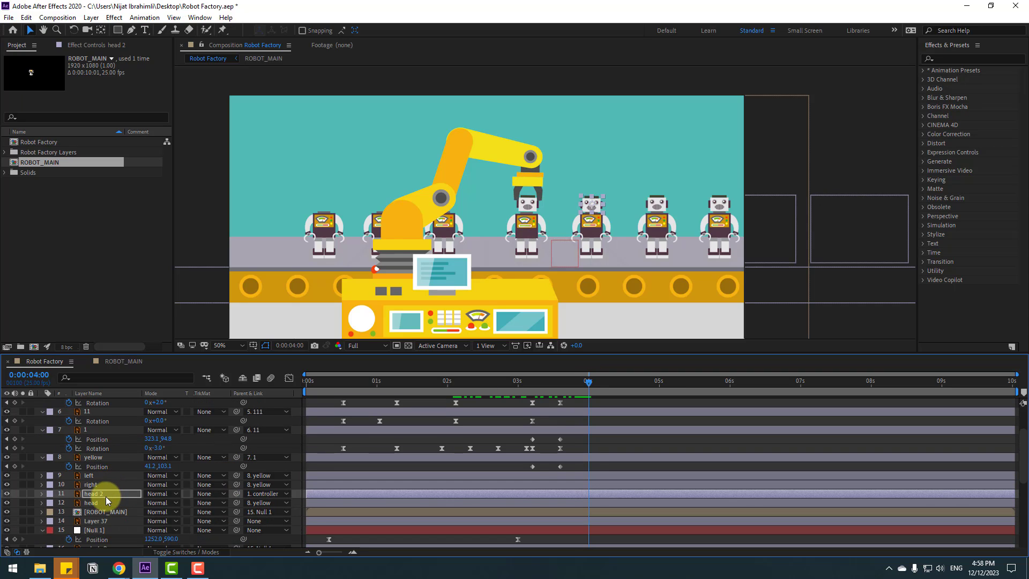
left_click_drag(235, 490, 95, 529)
key("slash")
mouse_move(570, 382)
left_mouse_down()
mouse_move(449, 391)
mouse_move(576, 387)
mouse_move(547, 387)
mouse_move(560, 384)
left_mouse_up()
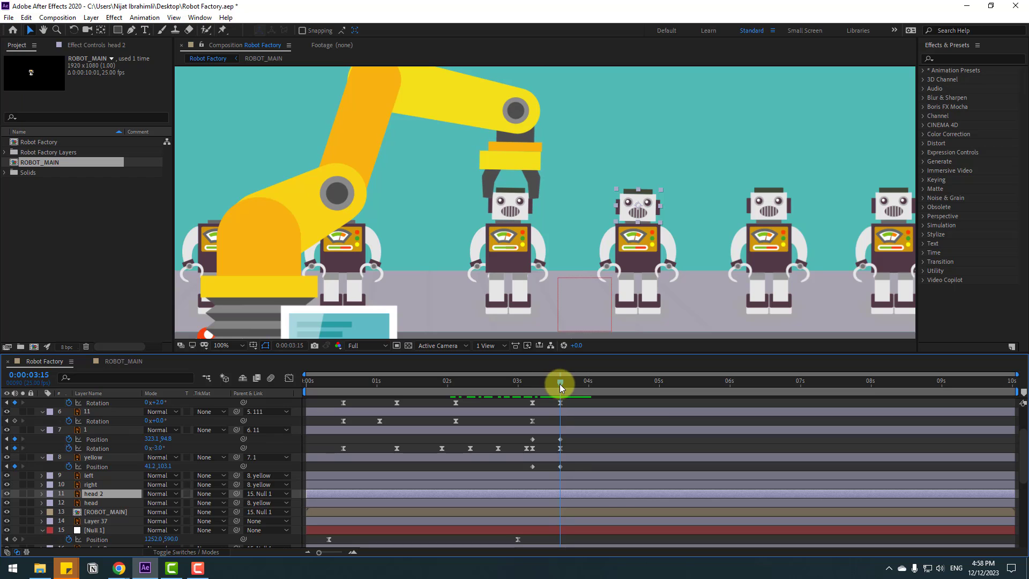
In ROBOT_MAIN, shift the body and hand keyframes slightly earlier and preview the timing in Robot Factory.
double_click(89, 511)
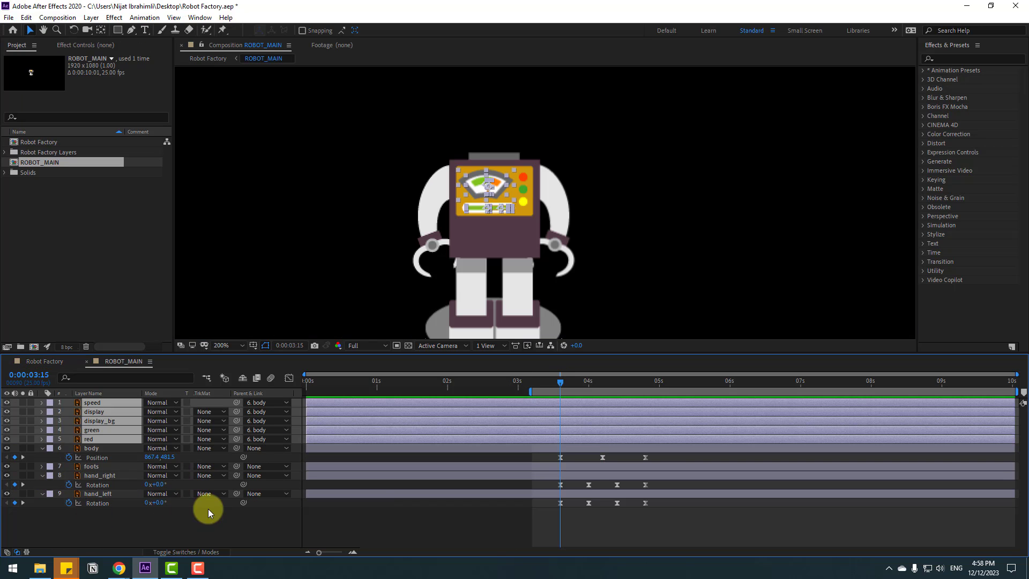
left_click_drag(655, 508, 551, 458)
left_click(31, 360)
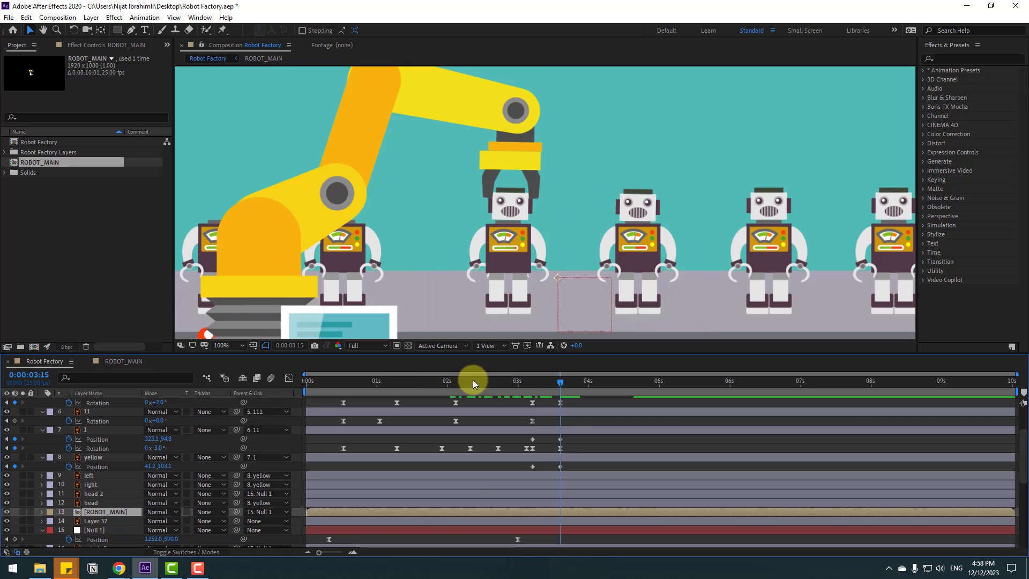
left_click(529, 383)
key("space")
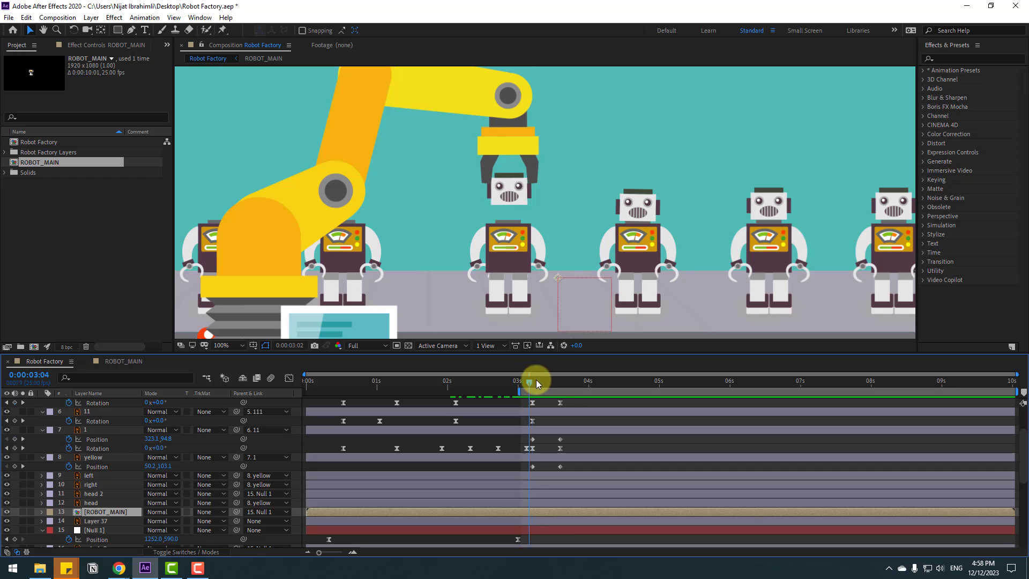
Split the original head layer at 0:00:03:15, where the gripper sets the head on the neck.
scroll(558, 379, "down", 1)
left_click(525, 383)
mouse_move(525, 386)
left_mouse_down()
mouse_move(516, 384)
mouse_move(561, 392)
left_mouse_up()
left_click(117, 512)
left_click(97, 478)
key("b")
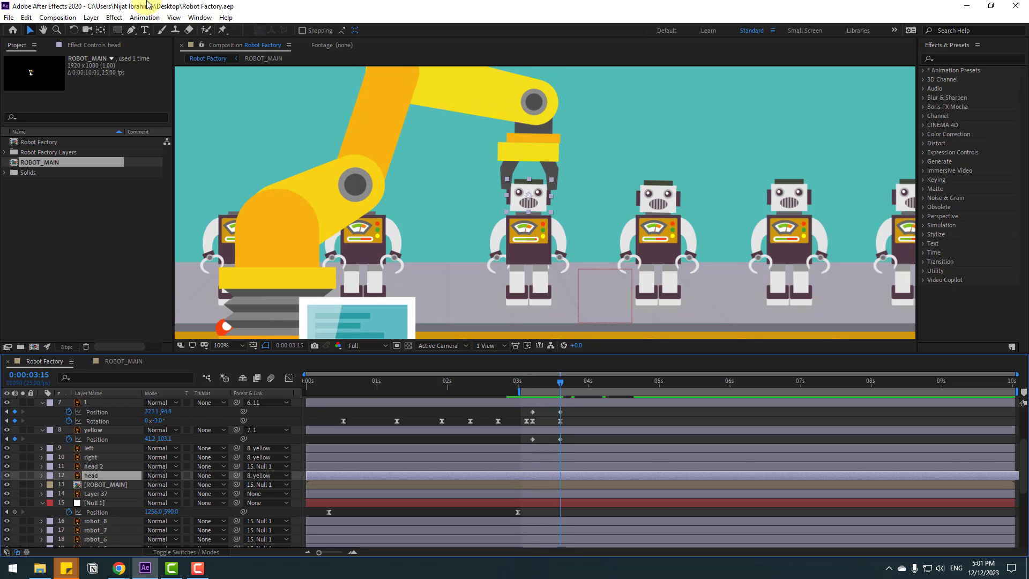
left_click(26, 18)
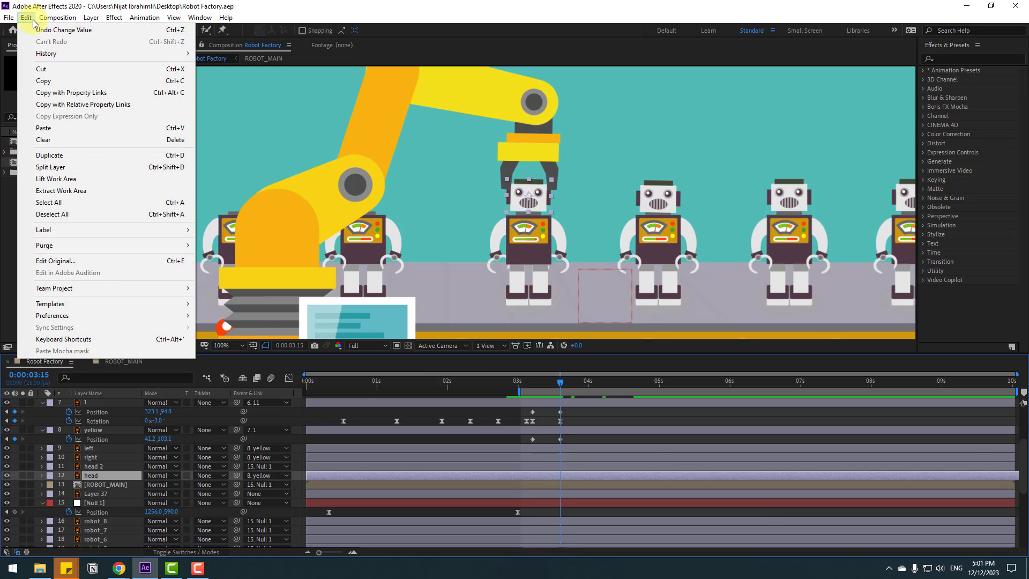
left_click(70, 168)
Parent head 3 to the ROBOT_MAIN layer and scrub through the motion after the split.
scroll(536, 214, "up", 2)
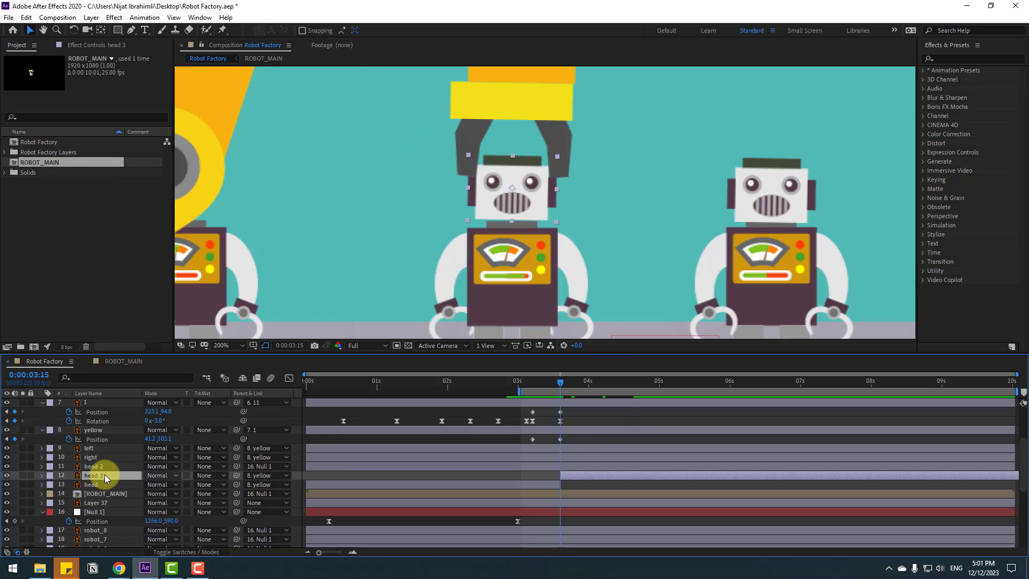
left_click_drag(236, 475, 99, 493)
left_click(538, 383)
left_click_drag(544, 384, 652, 381)
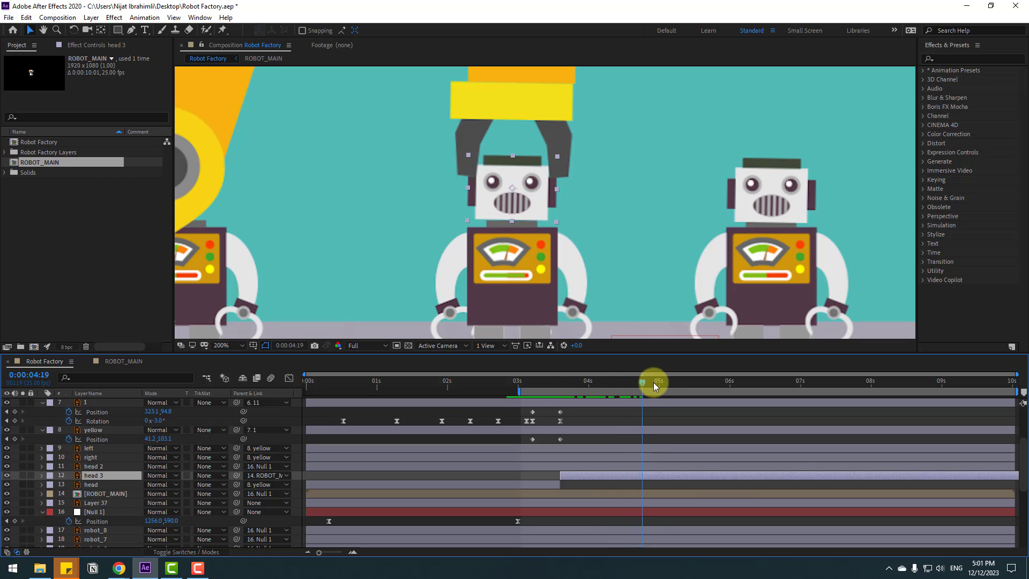
left_click_drag(583, 391, 559, 390)
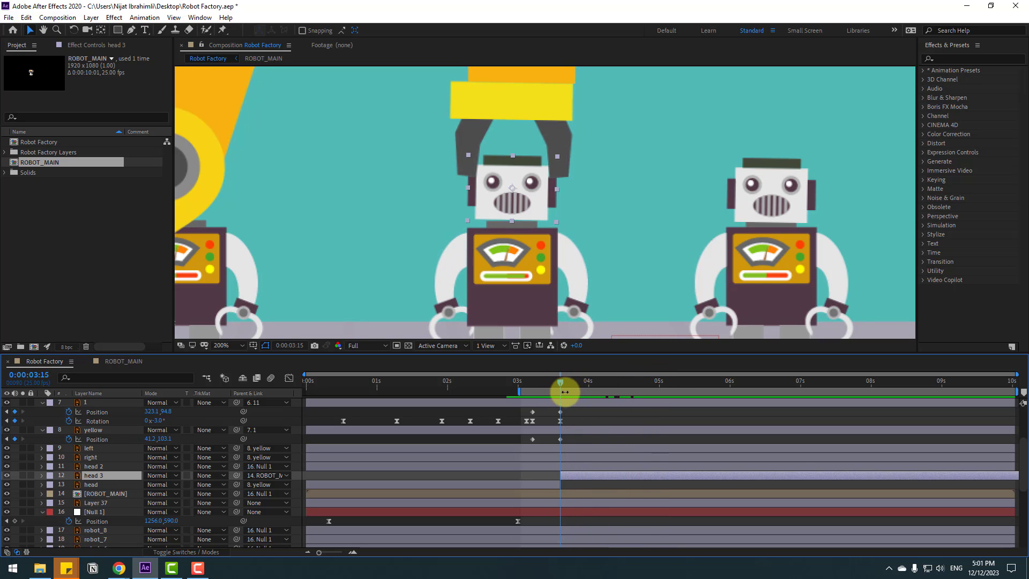
Check the reaction keyframes in ROBOT_MAIN and add a Position keyframe to head 3 at 0:00:03:15 in Robot Factory.
double_click(114, 495)
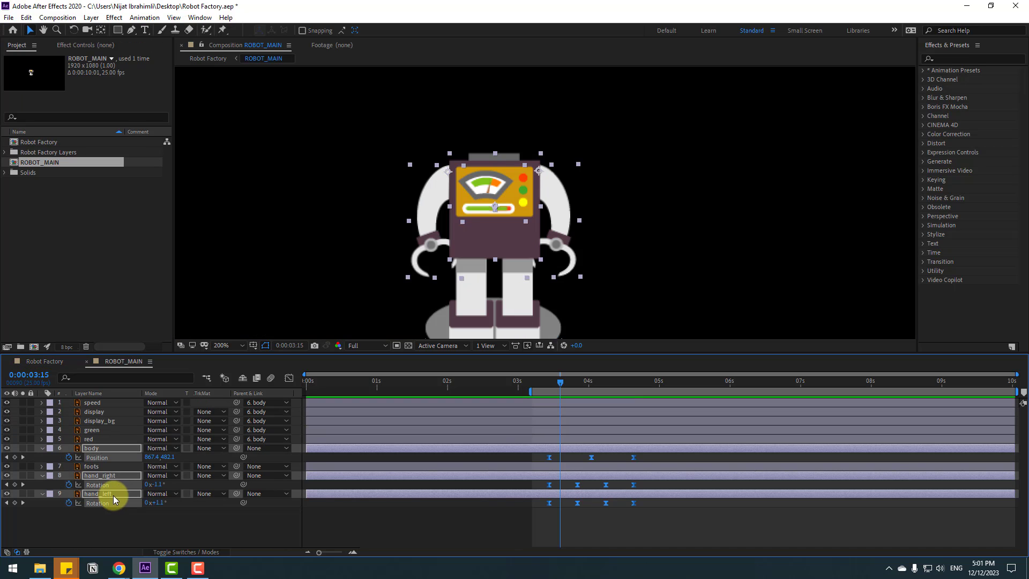
left_click(47, 361)
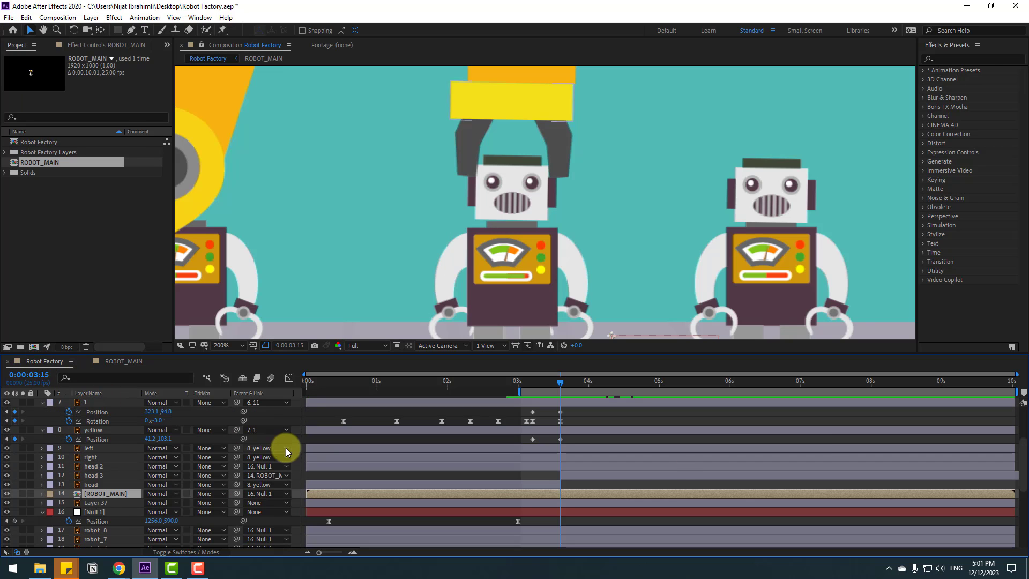
left_click(93, 476)
key("p")
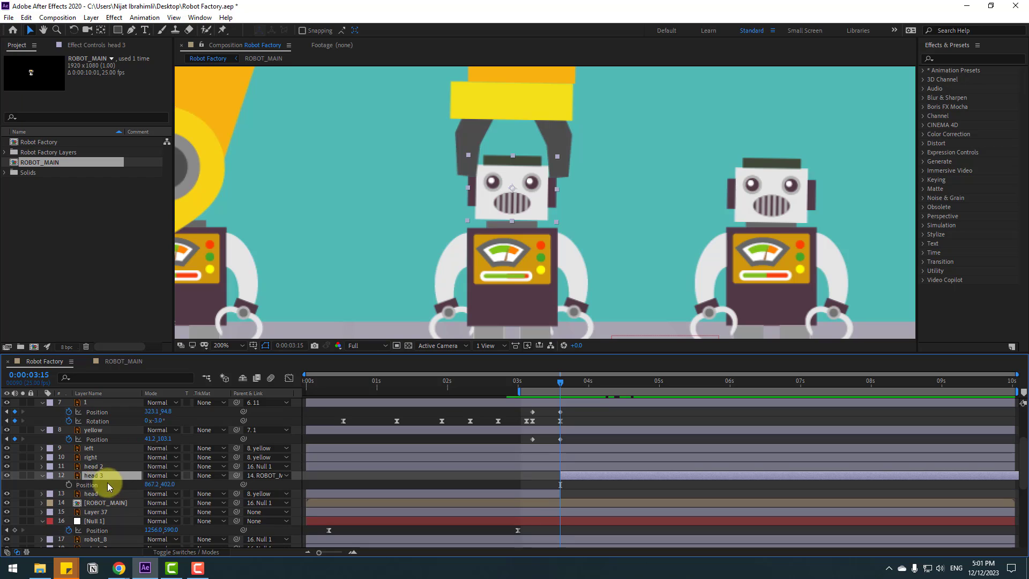
left_click(69, 484)
Lower head 3 to Position Y 408.0 at 0:00:04:01 and raise it to Y 405.0 at 0:00:04:14.
key("space")
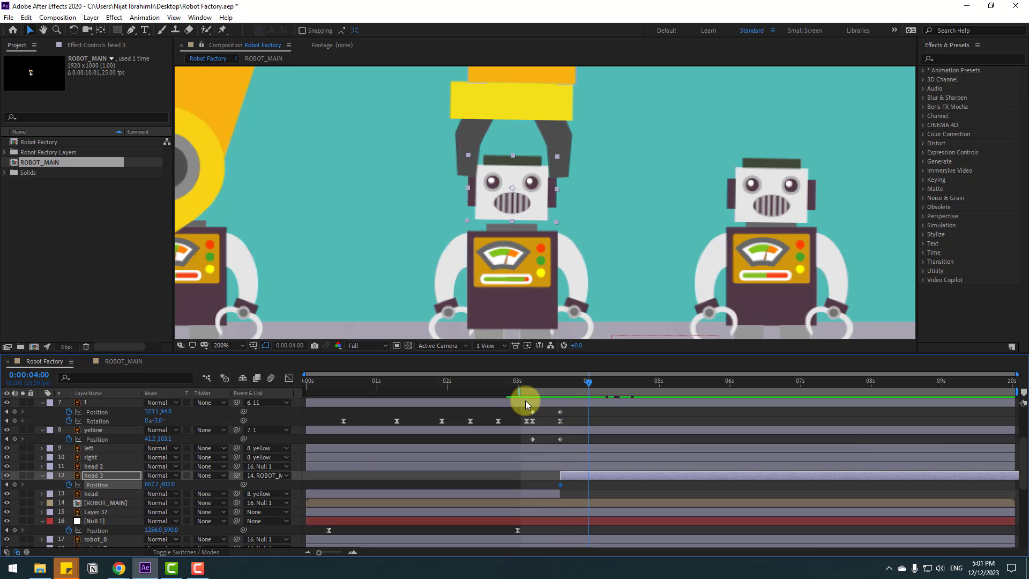
key("space")
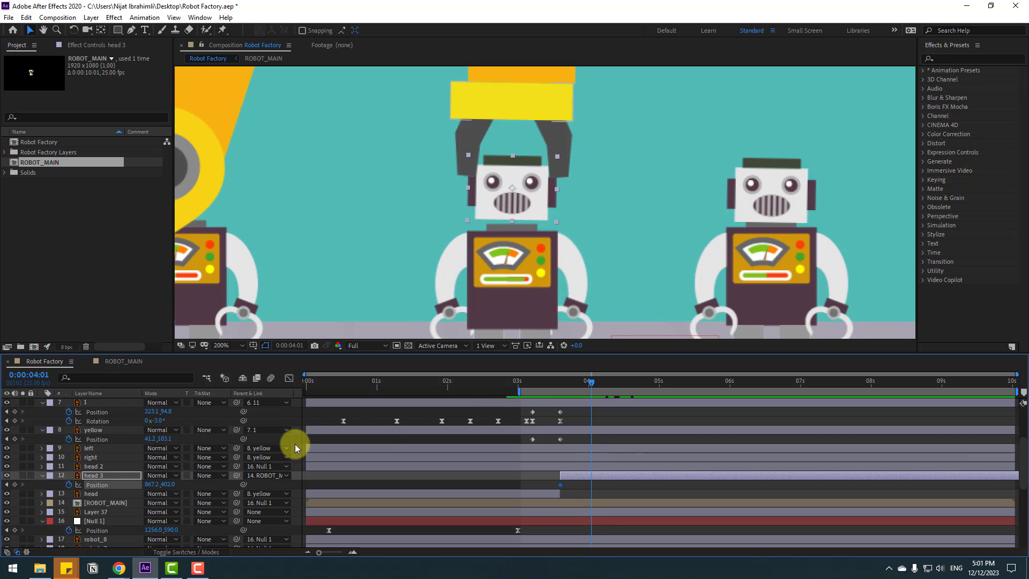
key("Down")
key("Down")
key("Down")
key("Down")
key("Down")
key("Down")
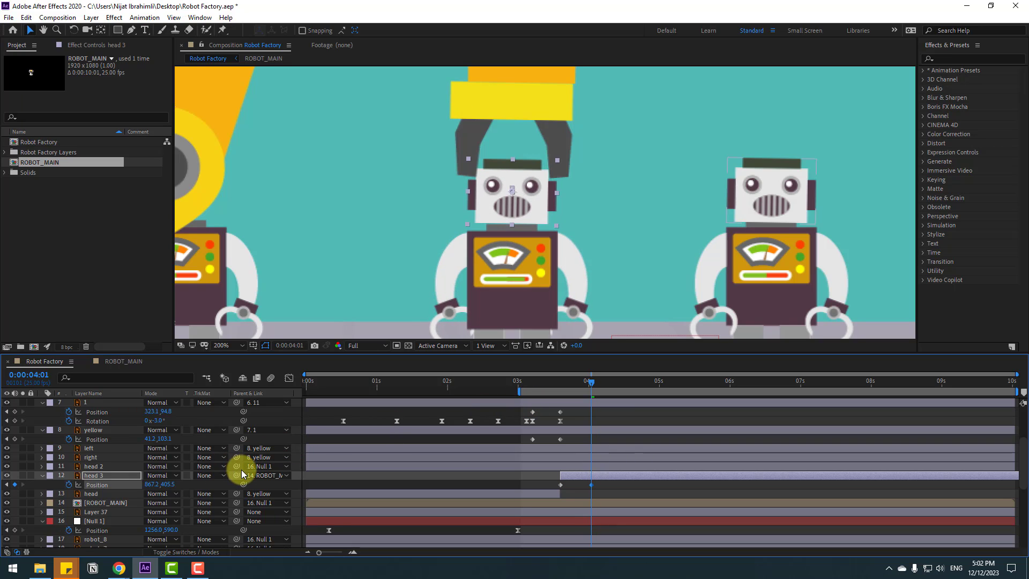
key("space")
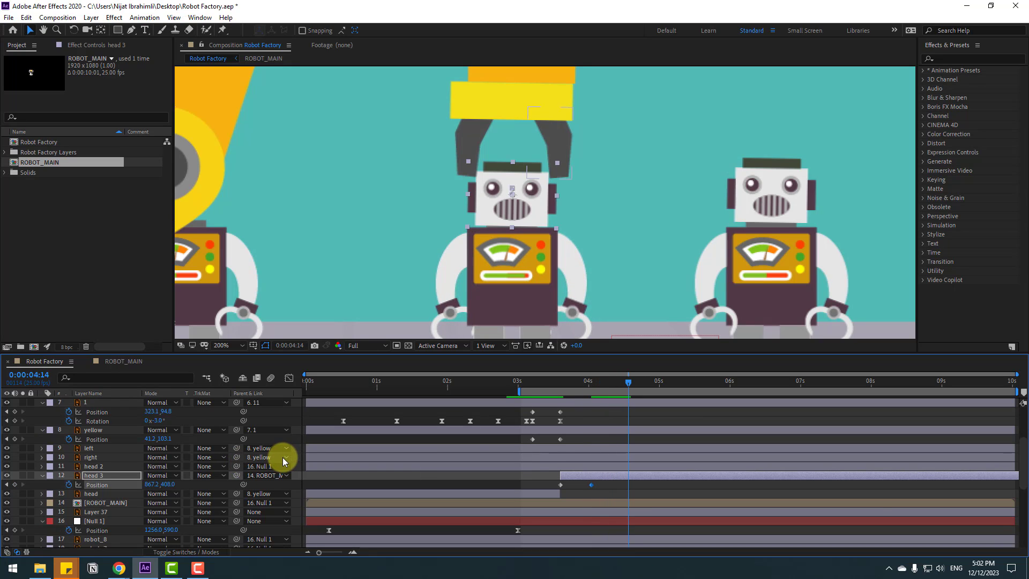
key("Page_Up")
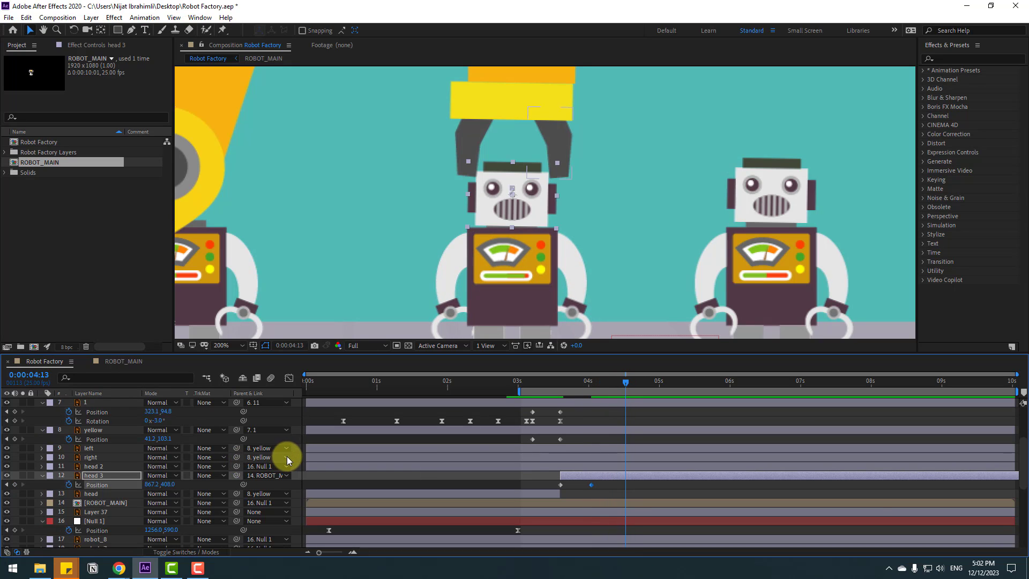
key("Up")
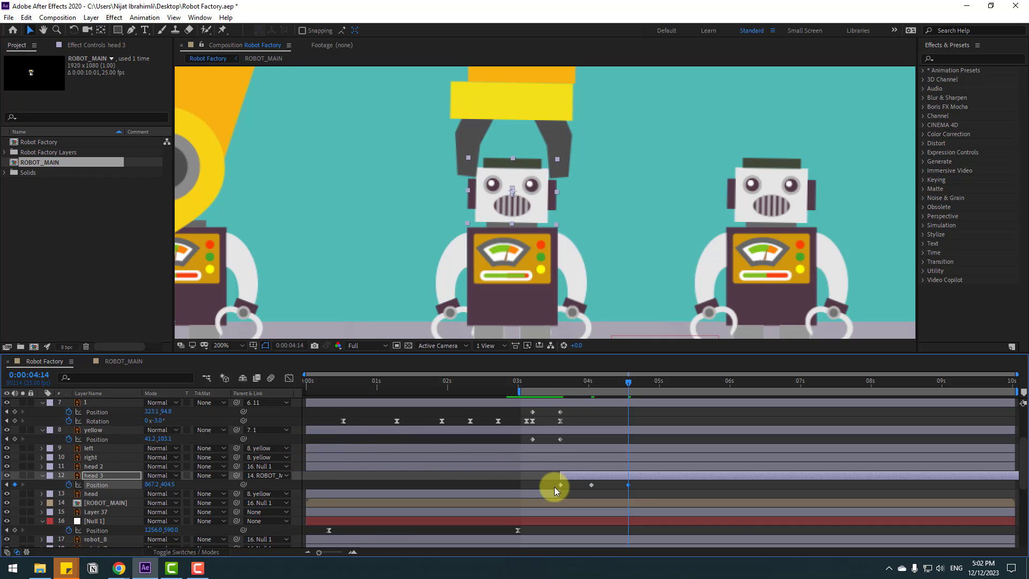
Apply Easy Ease to all three Position keyframes of head 3 and preview the head's bounce.
left_click_drag(638, 483, 549, 486)
right_click(561, 484)
mouse_move(616, 476)
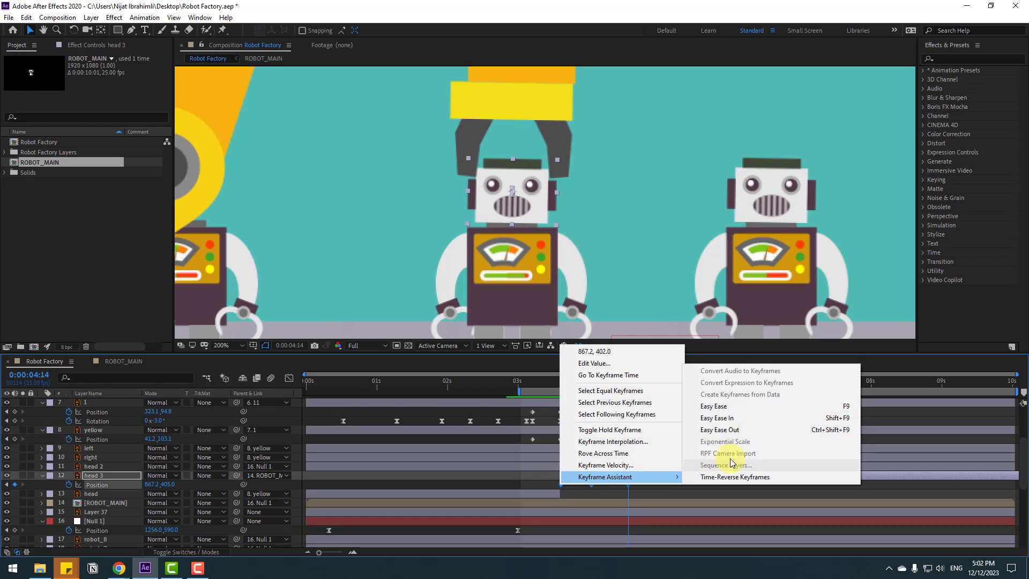
left_click(714, 406)
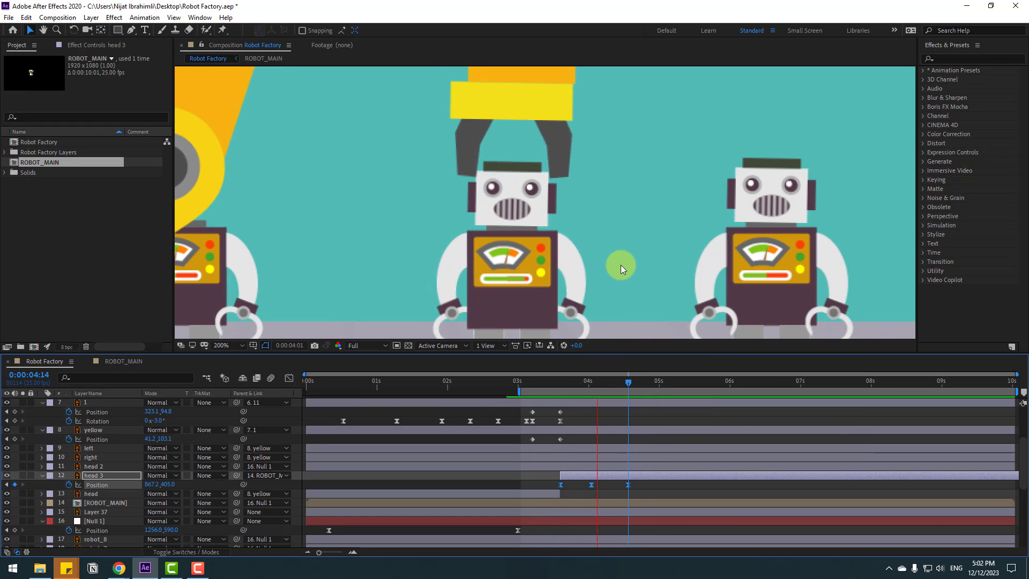
key("space")
Shift the body and hand keyframes in ROBOT_MAIN slightly later and preview the head placement in Robot Factory.
left_click(556, 382)
left_click(559, 504)
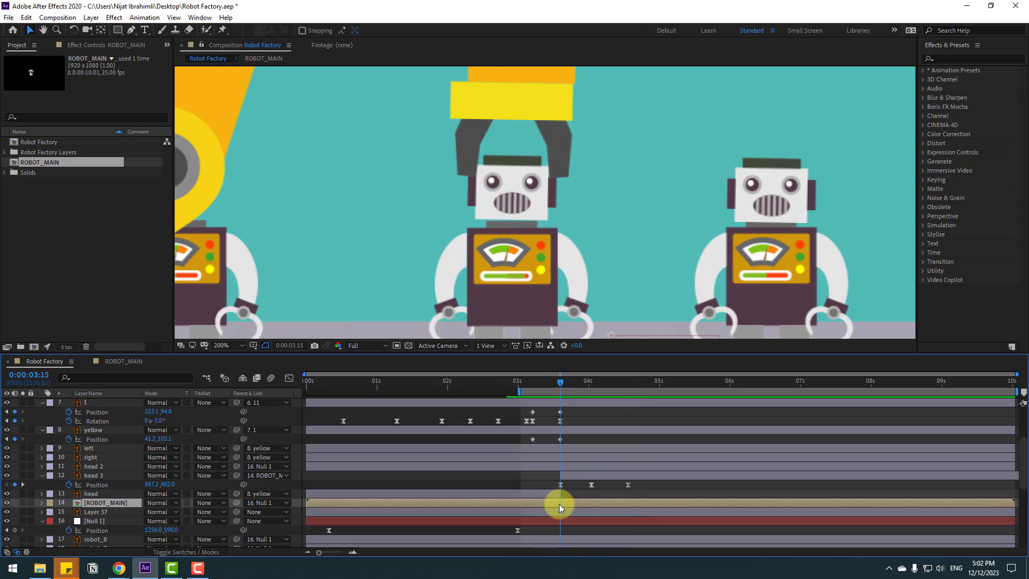
double_click(559, 503)
left_click_drag(643, 453, 541, 503)
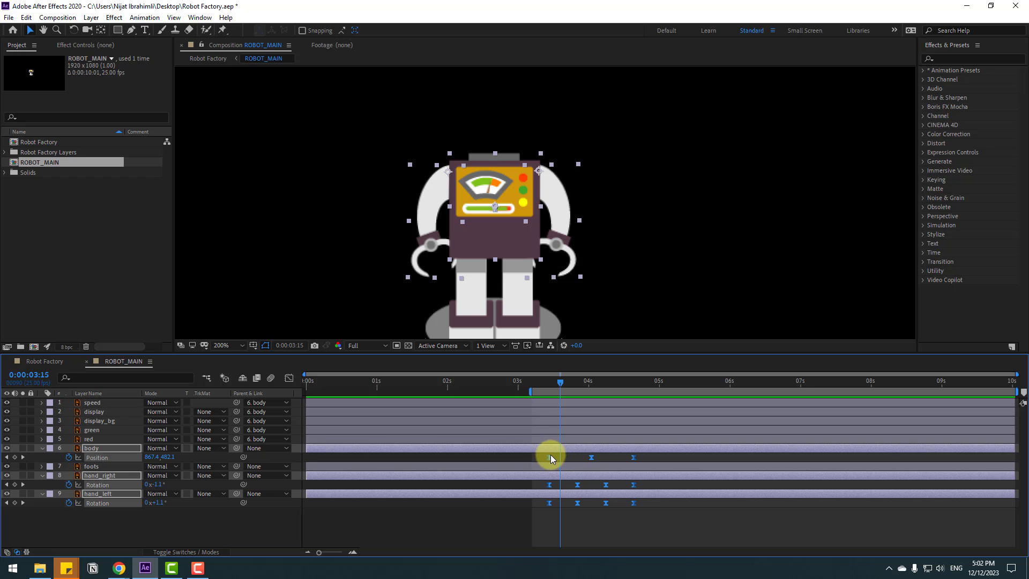
left_click_drag(550, 455, 555, 456)
left_click(59, 360)
key("space")
scroll(371, 291, "down", 2)
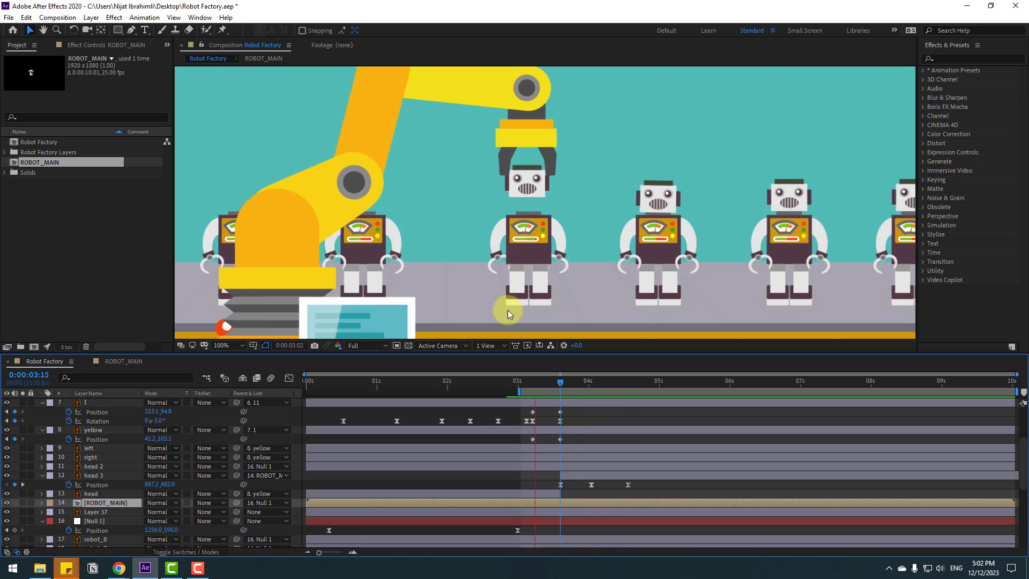
left_click_drag(553, 382, 603, 381)
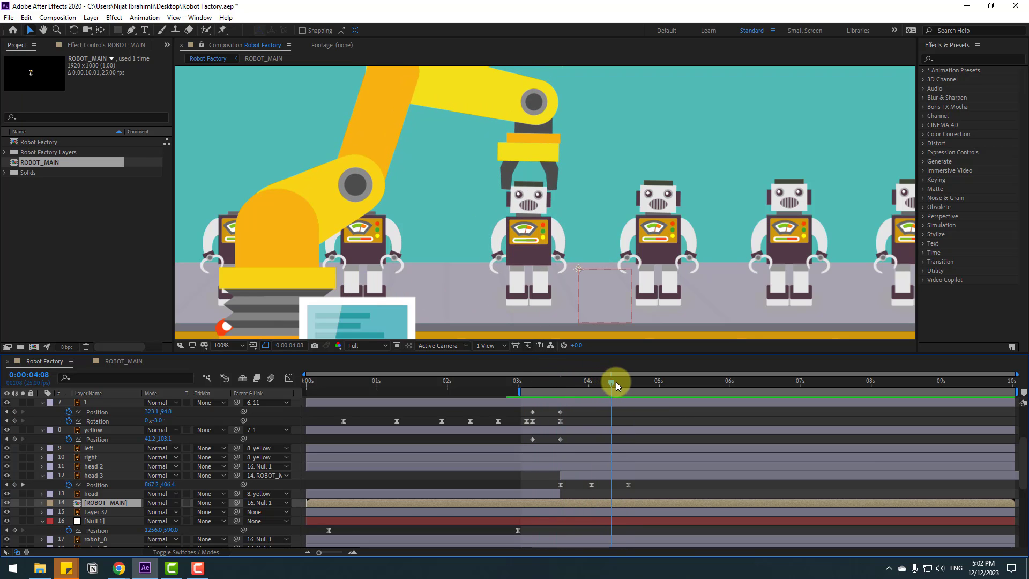
At 0:00:04:10, add hold keyframes to the Rotation of 1111, 111, 11 and 1 and to yellow's Position.
scroll(112, 461, "up", 3)
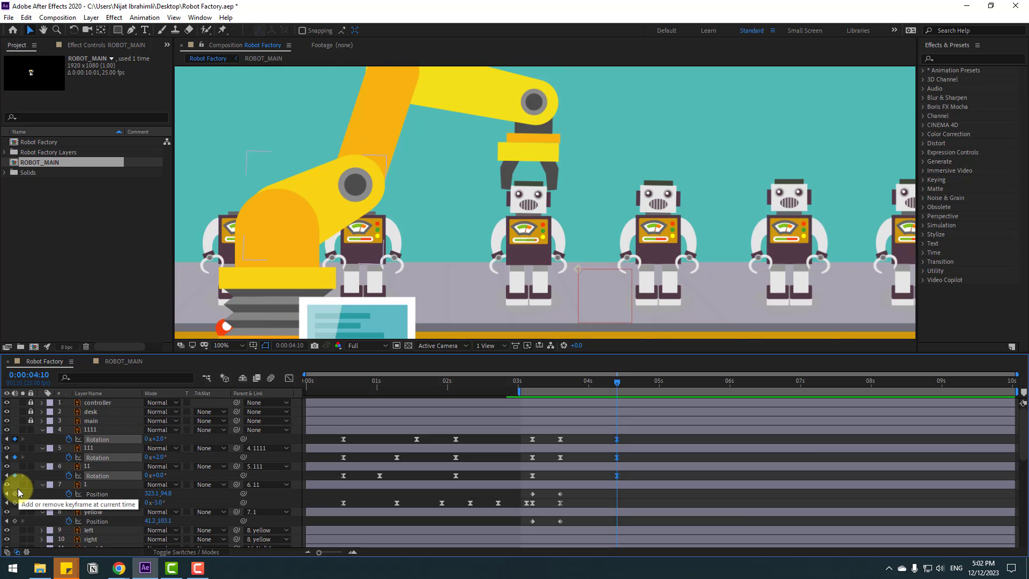
left_click(15, 475)
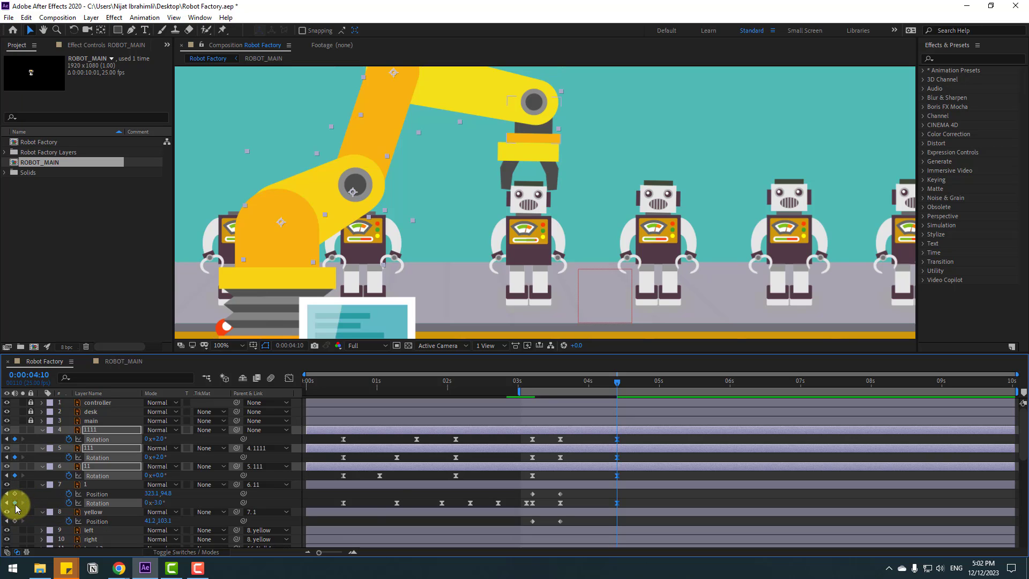
left_click(15, 503)
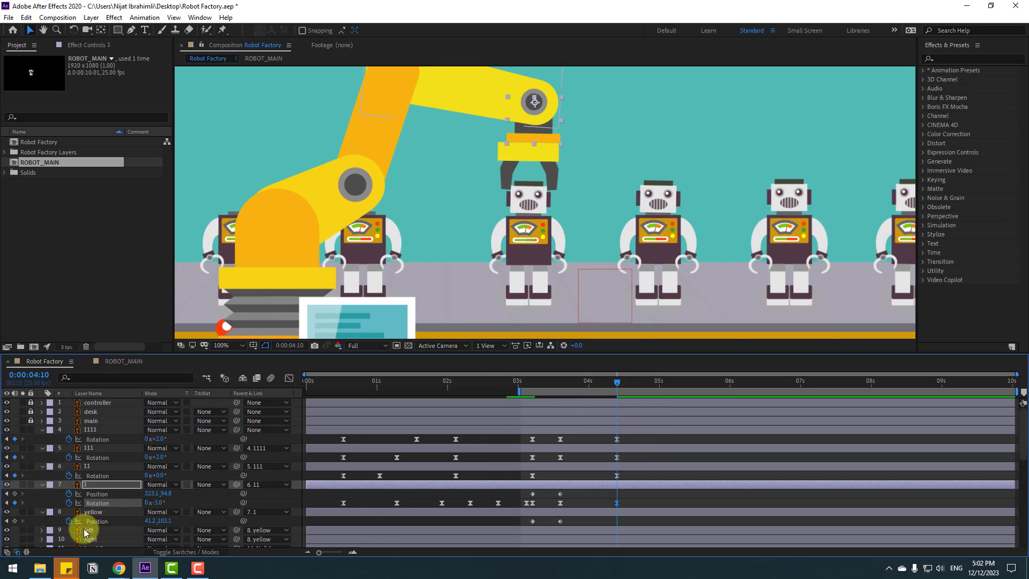
left_click(15, 521)
At 0:00:05:10, rotate 1111 to -21°, 111 to 6°, 11 to 33° and 1 to 16°, and set yellow's Position Y to 97.1.
left_click(672, 382)
key("comma")
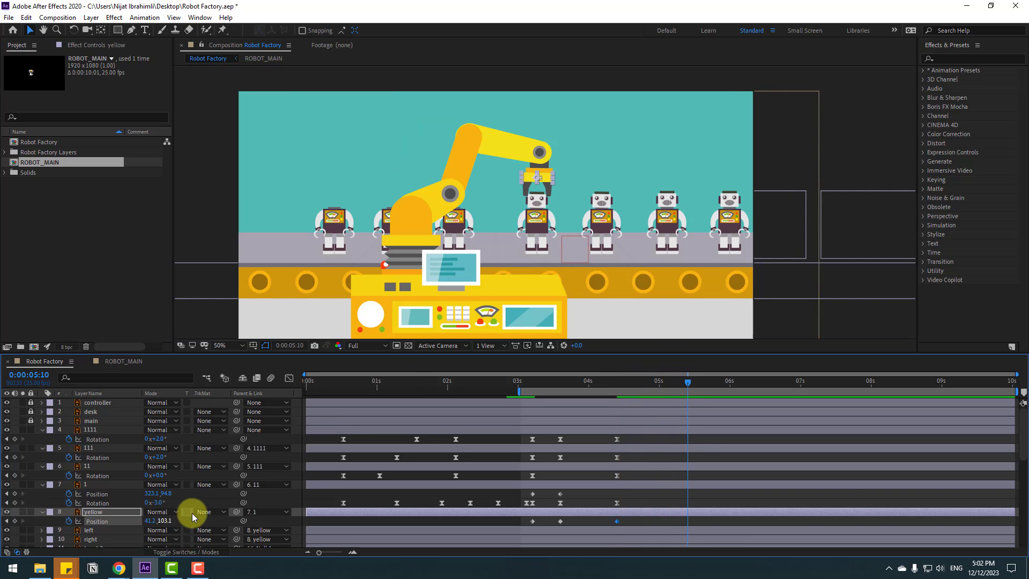
left_click_drag(154, 439, 160, 520)
key("ctrl+z")
left_click_drag(687, 382, 687, 406)
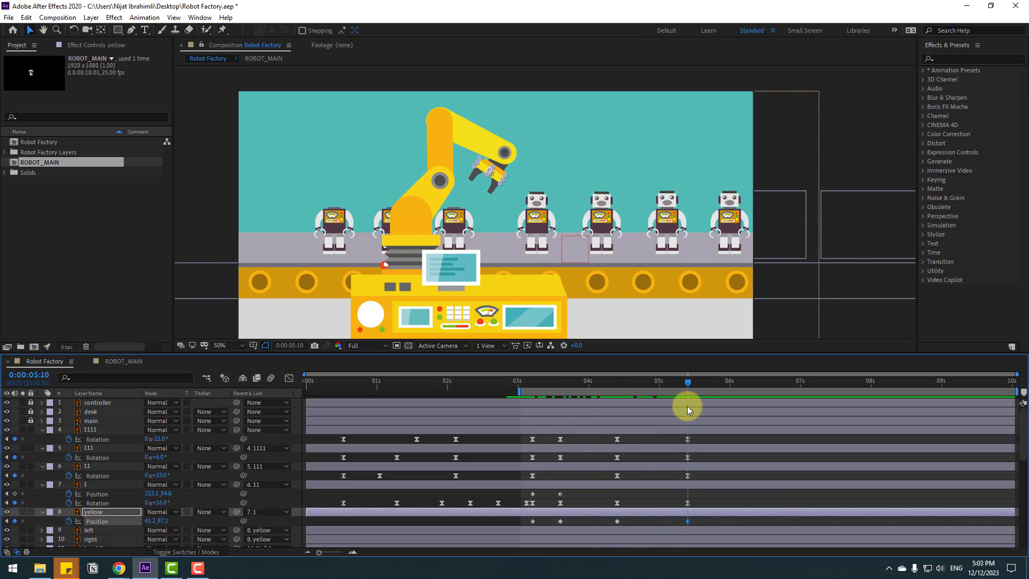
Add a Null 1 Position keyframe at 0:00:05:10, set its X value to 1621.0 at 0:00:07:04, and preview.
scroll(629, 438, "down", 3)
scroll(630, 439, "down", 2)
scroll(131, 513, "down", 3)
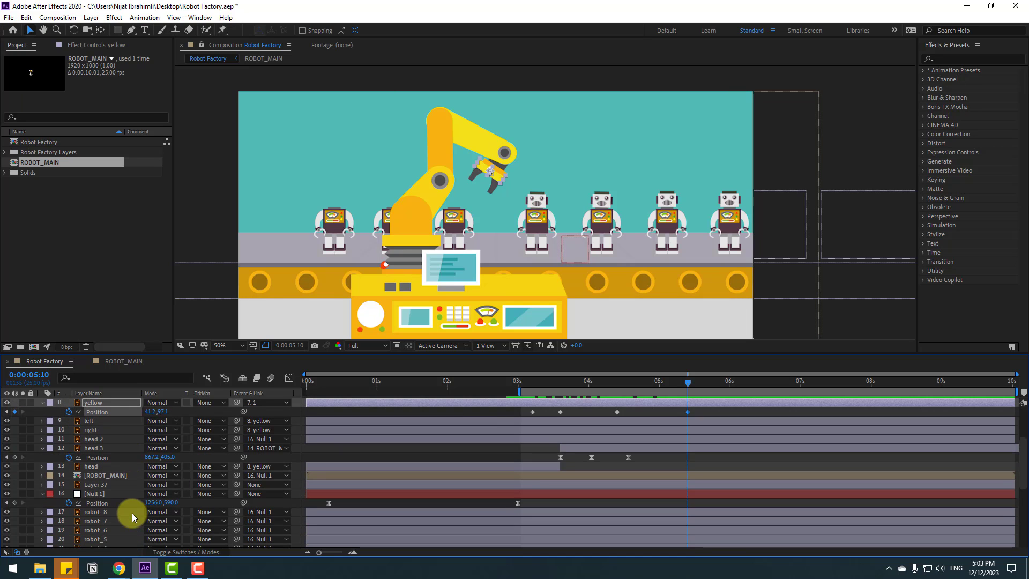
left_click(15, 503)
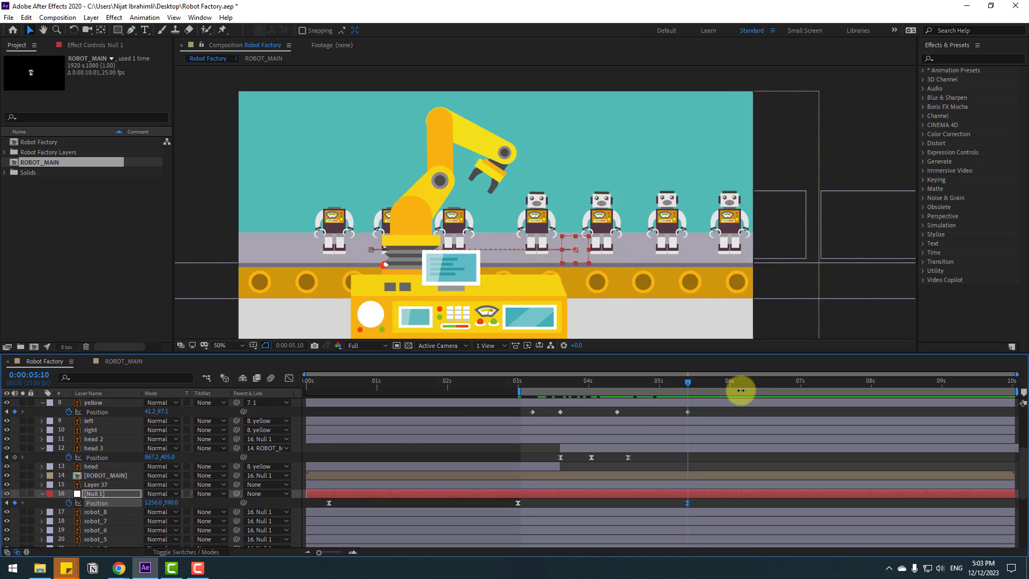
left_click_drag(746, 382, 812, 382)
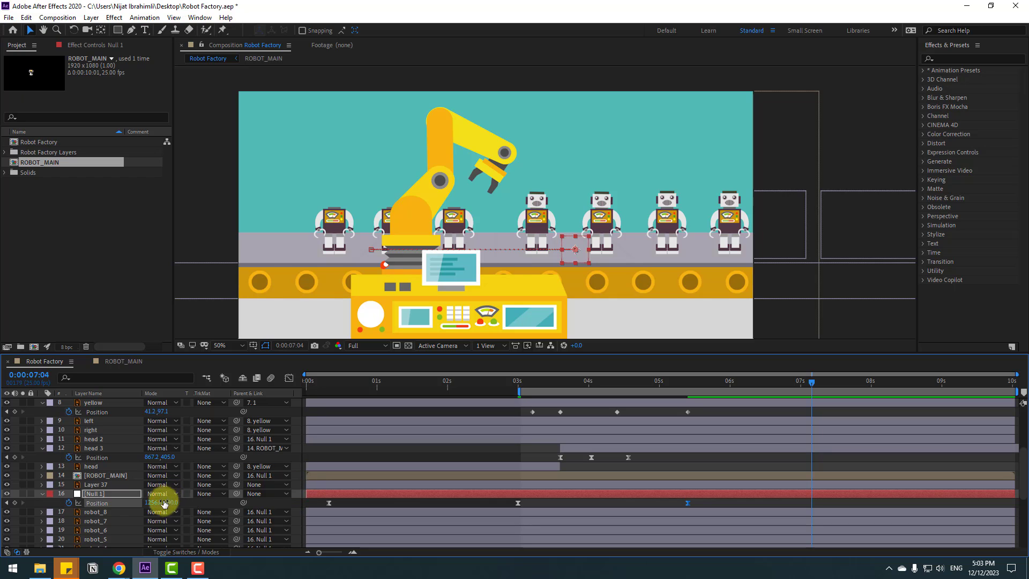
left_click_drag(178, 502, 341, 490)
key("space")
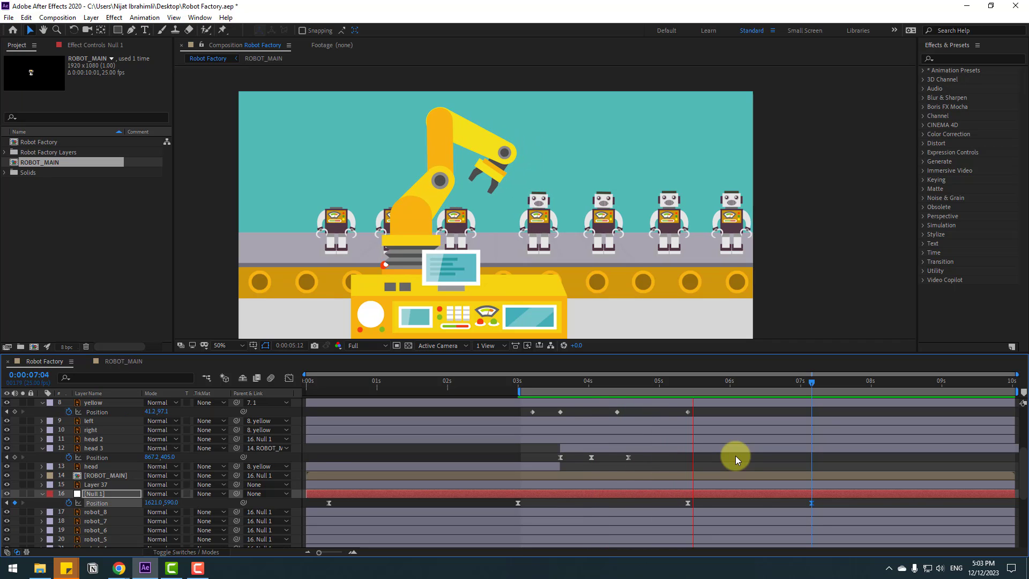
Move Null 1's third Position keyframe earlier, to about 0:00:04:23, and preview the conveyor's restart against the arm's retreat.
left_click_drag(647, 382, 665, 383)
left_click_drag(686, 502, 661, 504)
left_click_drag(632, 382, 707, 400)
key("space")
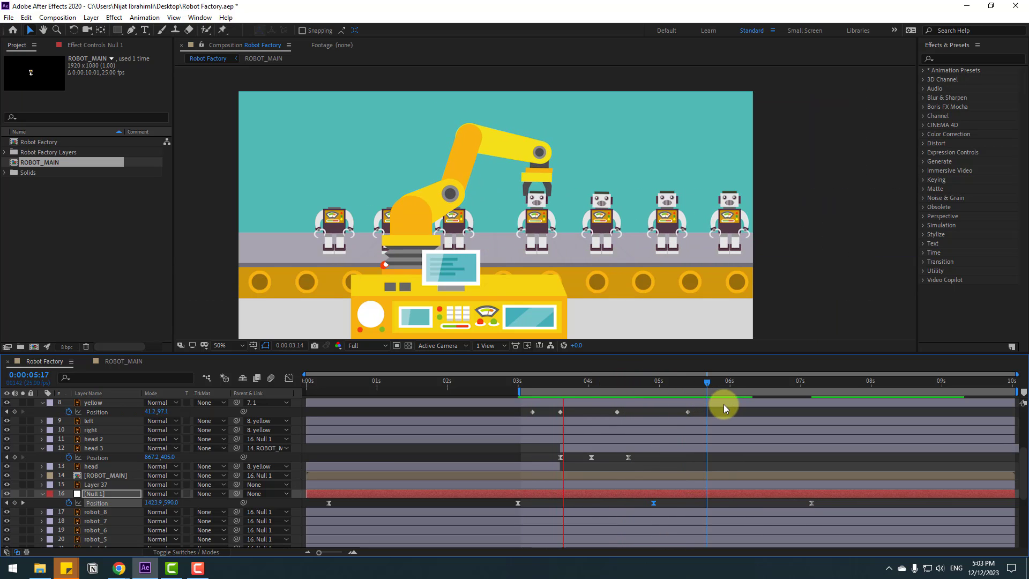
At 0:00:06:05, rotate 1111 to 2°, 111 to -15°, 11 to 14° and 1 to -5°, and preview the motion.
left_click_drag(666, 384, 743, 383)
scroll(673, 425, "up", 4)
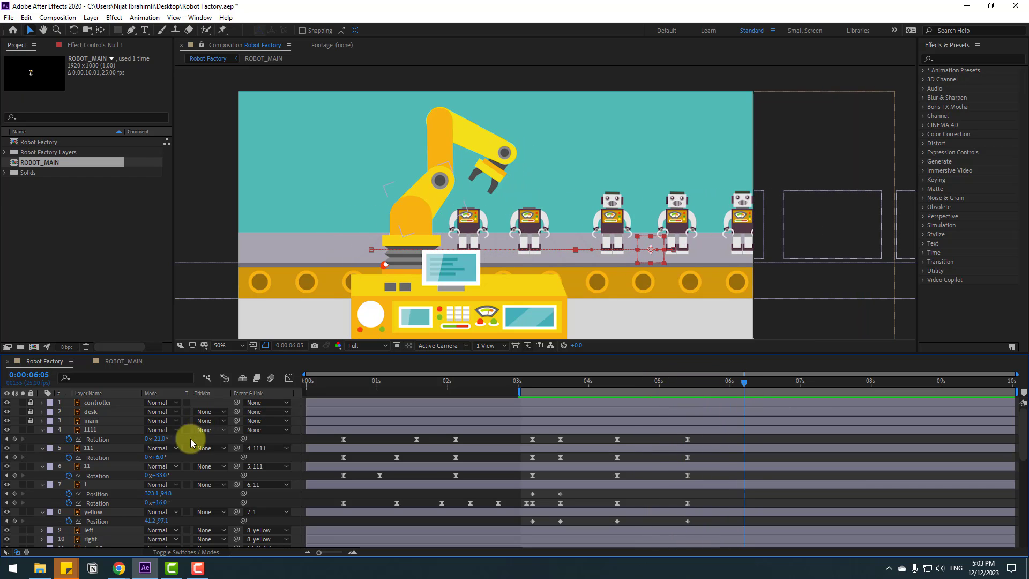
left_click_drag(159, 475, 169, 439)
left_click(160, 452)
left_click_drag(676, 381, 746, 396)
left_click(526, 439)
left_click(162, 504)
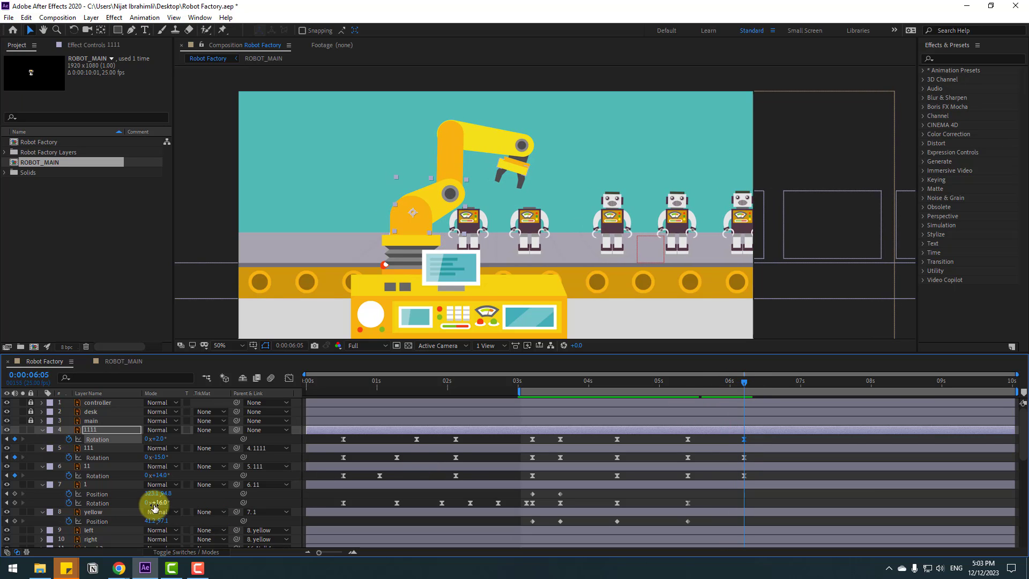
left_click_drag(166, 500, 159, 502)
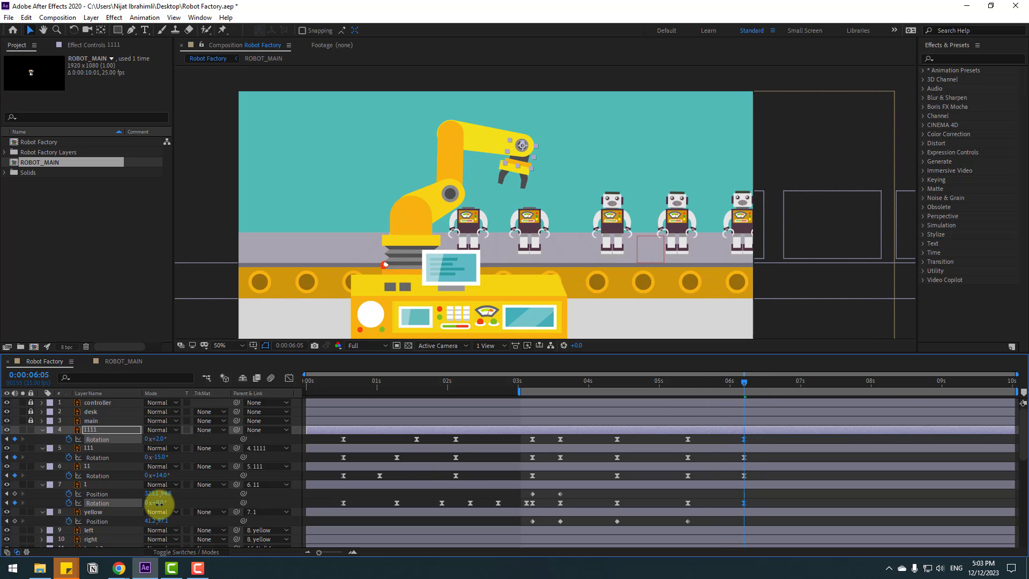
left_click(155, 504)
left_click_drag(710, 381, 732, 380)
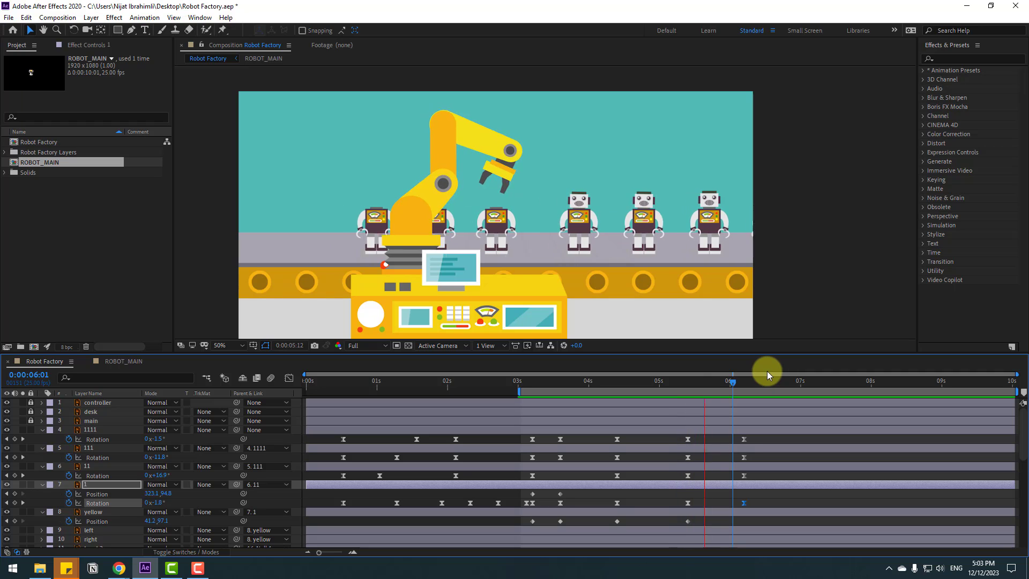
At 0:00:04:24, add in-between Rotation keyframes with 1111 at -1.2° and 111 bent further back, and preview the arm's retreat.
left_click(656, 382)
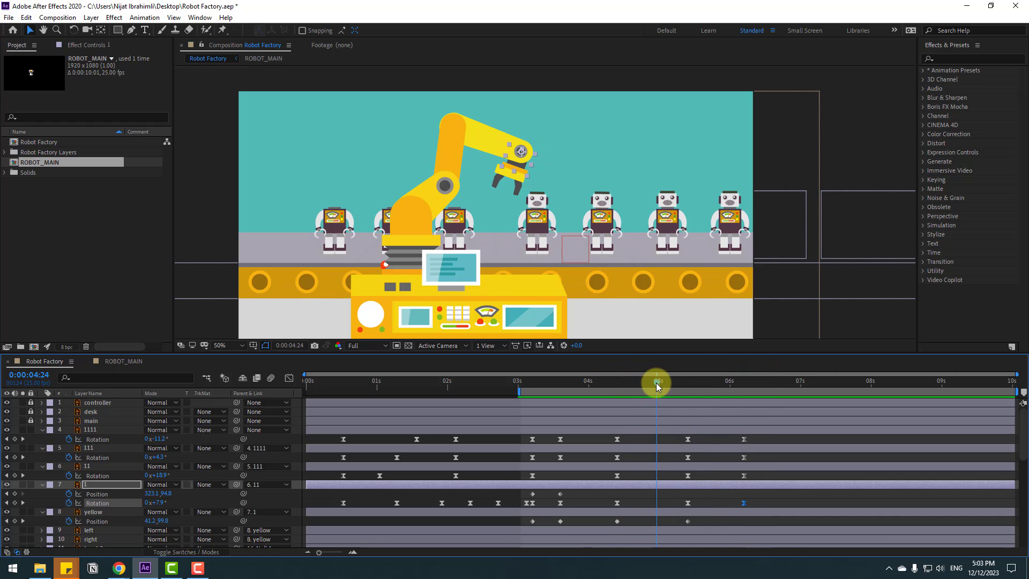
left_click_drag(160, 438, 182, 465)
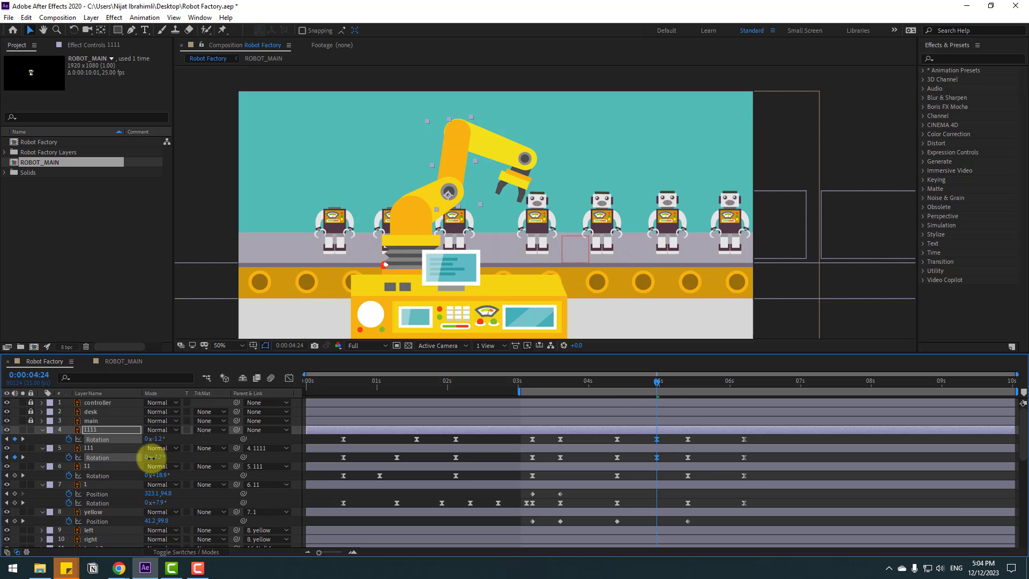
left_click_drag(143, 460, 269, 466)
left_click_drag(598, 378, 702, 389)
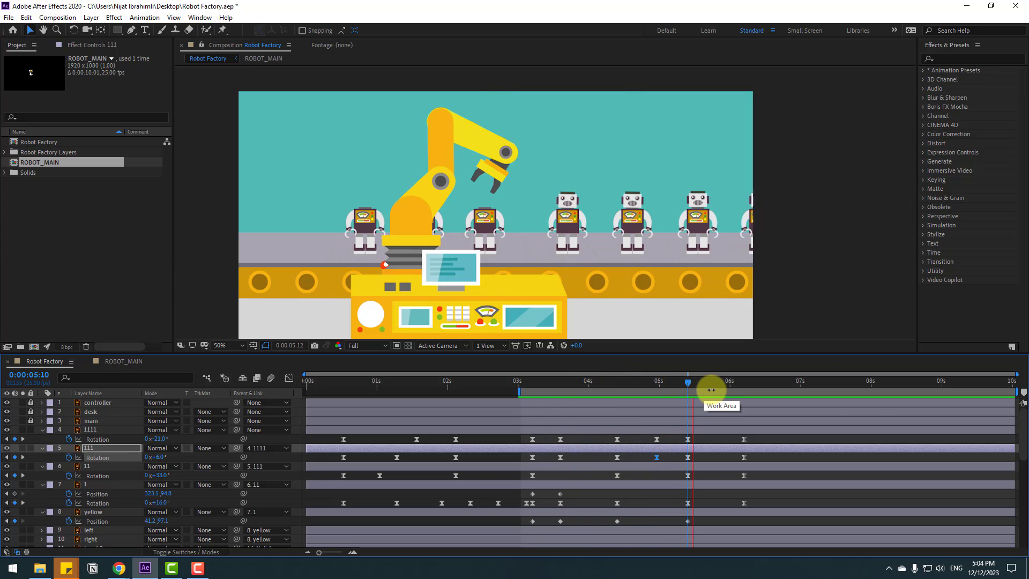
Move the last two Rotation keyframes of 1111, 111, 11 and 1 about 6 frames later, and preview the slower retreat.
left_click(674, 382)
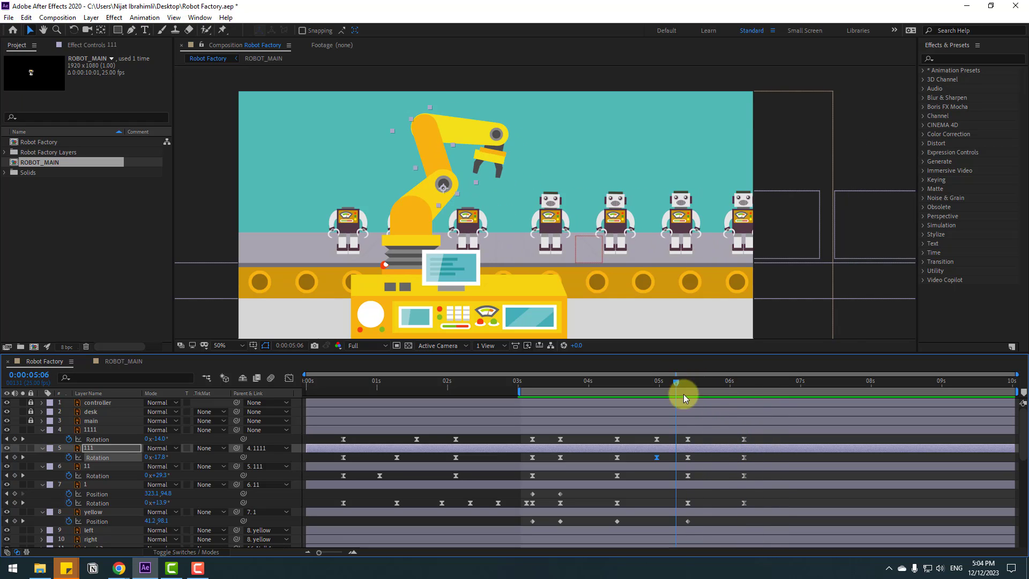
left_click_drag(761, 439, 705, 440)
key("space")
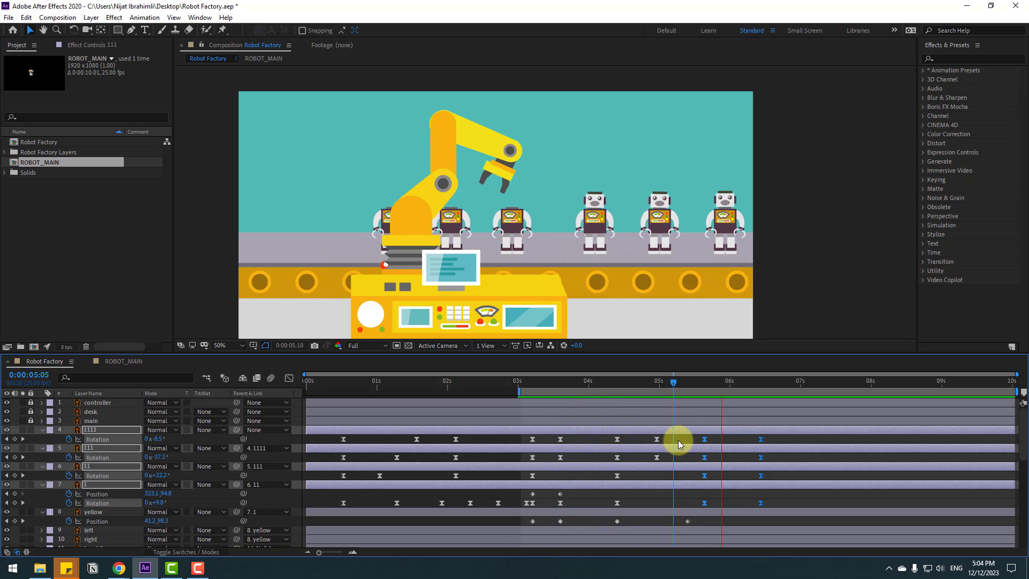
End the composition's work area at 0:00:07:01.
left_click(802, 383)
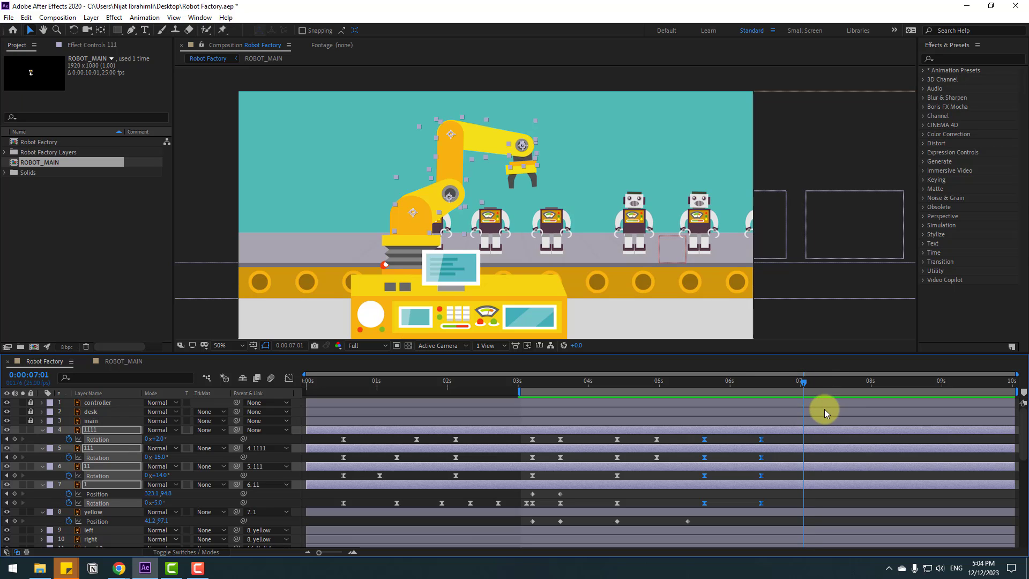
key("n")
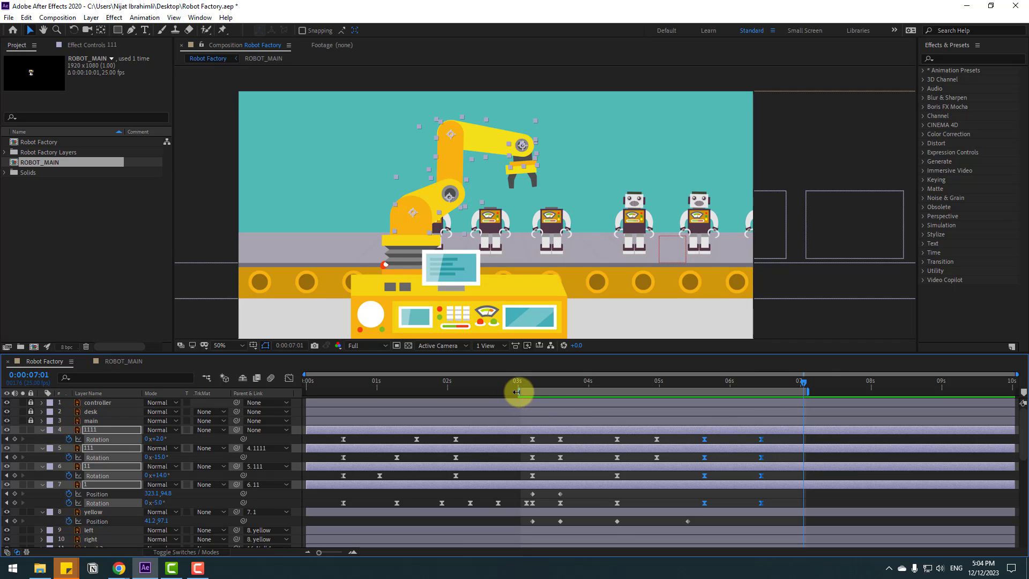